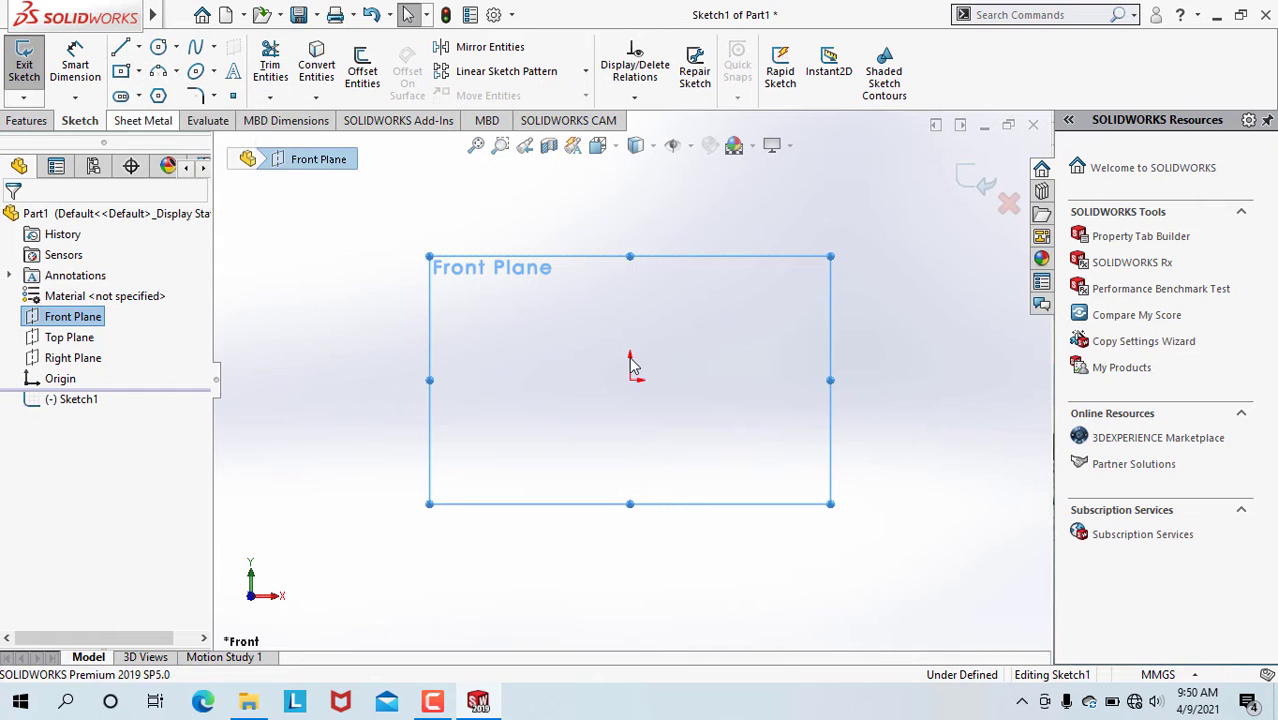
# - Sketch a centre rectangle on the origin and dimension it 30 mm wide by 65 mm high
pyautogui.click(630, 380)
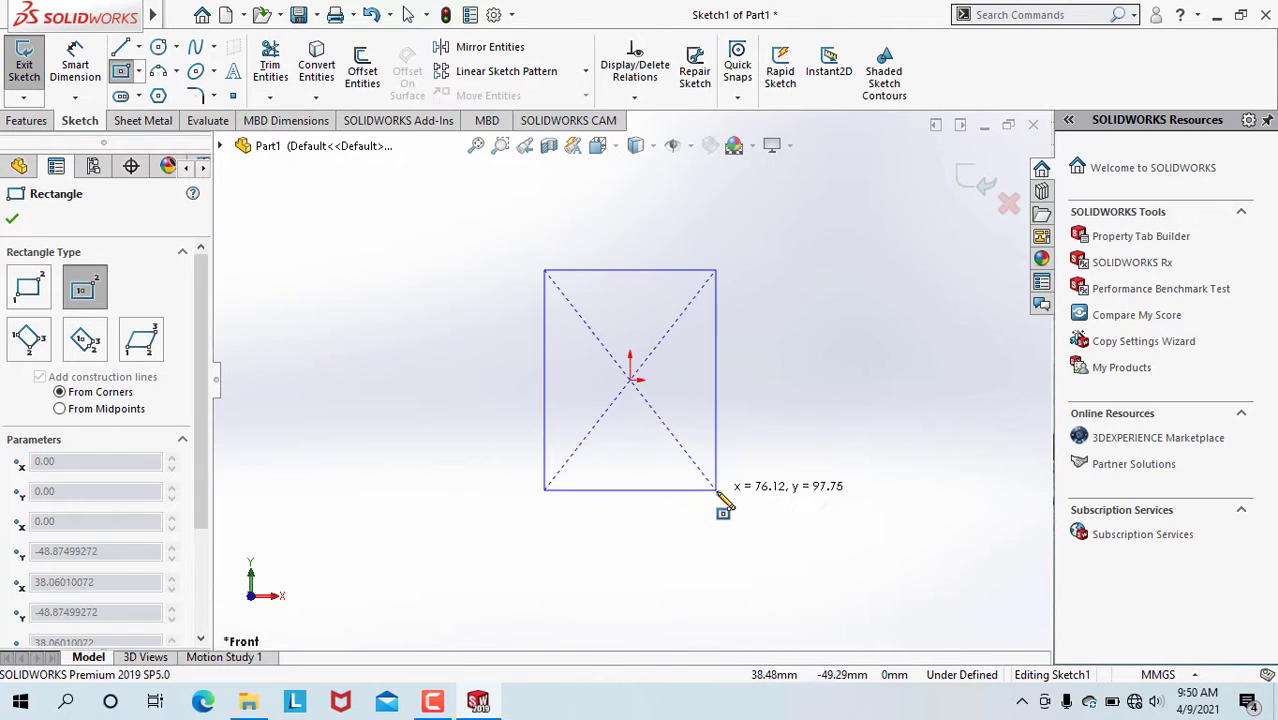
pyautogui.click(720, 492)
pyautogui.click(80, 80)
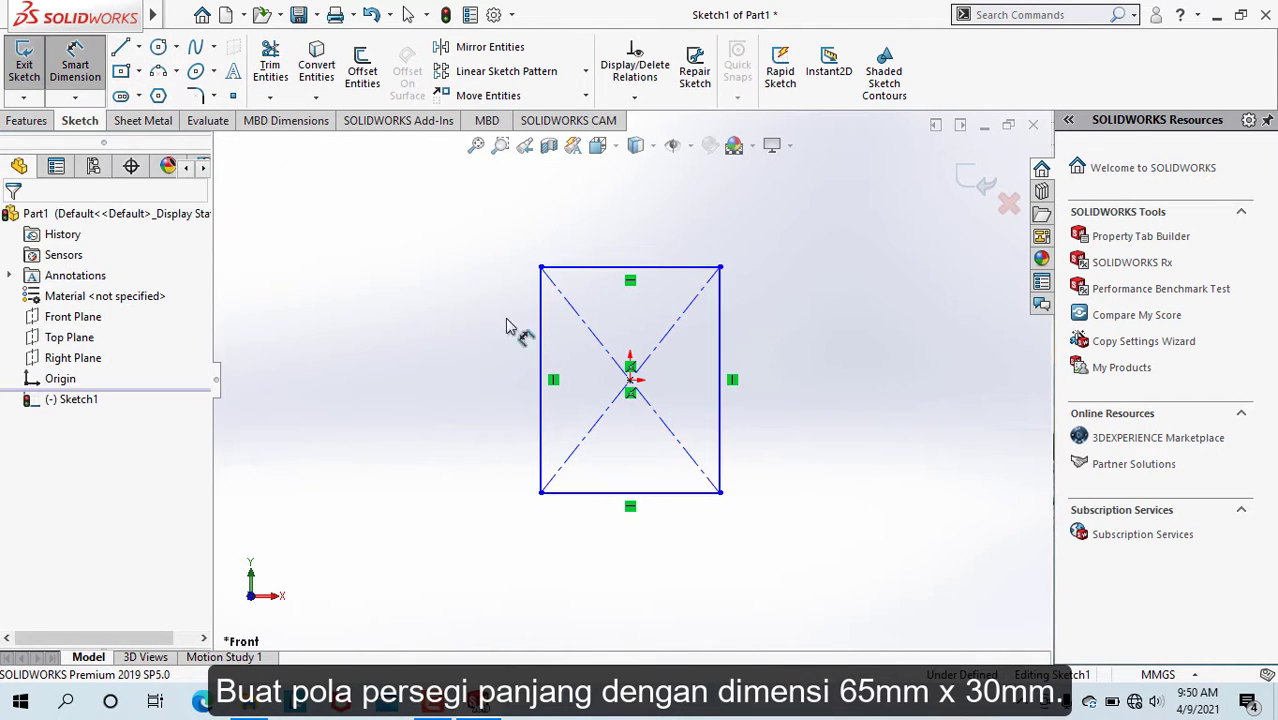
pyautogui.click(625, 267)
pyautogui.click(632, 226)
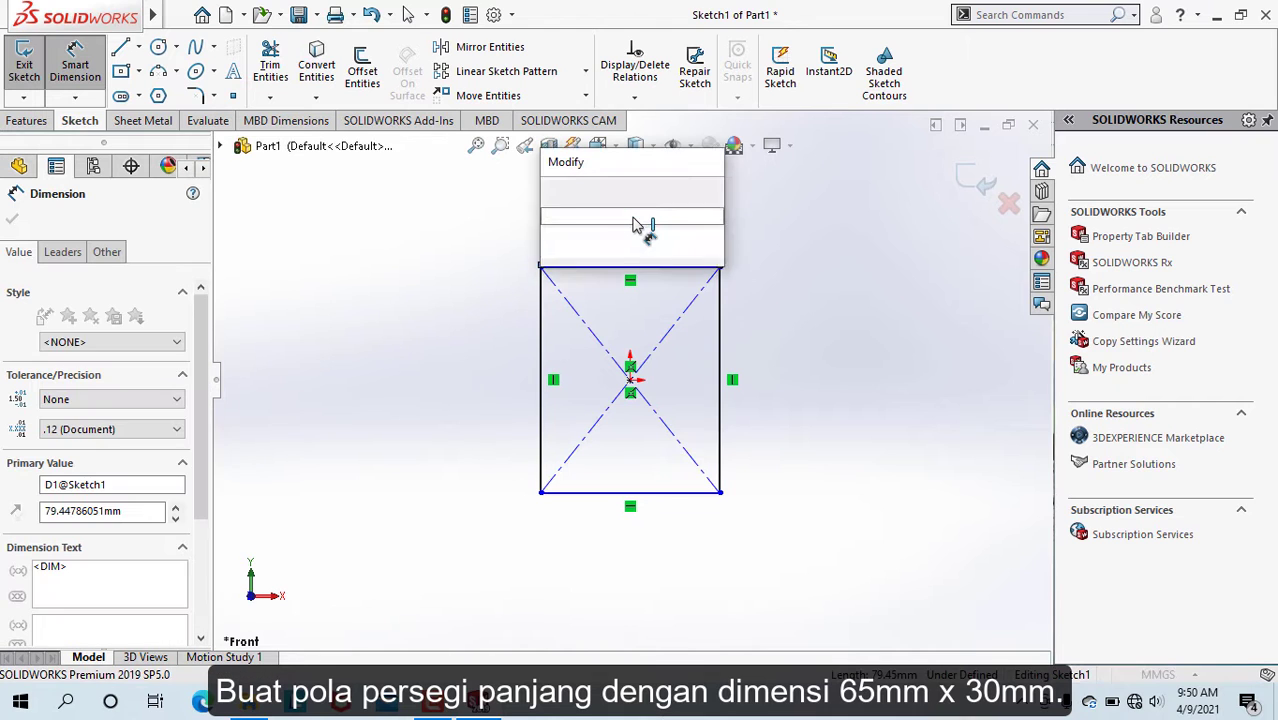
pyautogui.write('30')
pyautogui.press('Return')
pyautogui.click(720, 420)
pyautogui.click(830, 375)
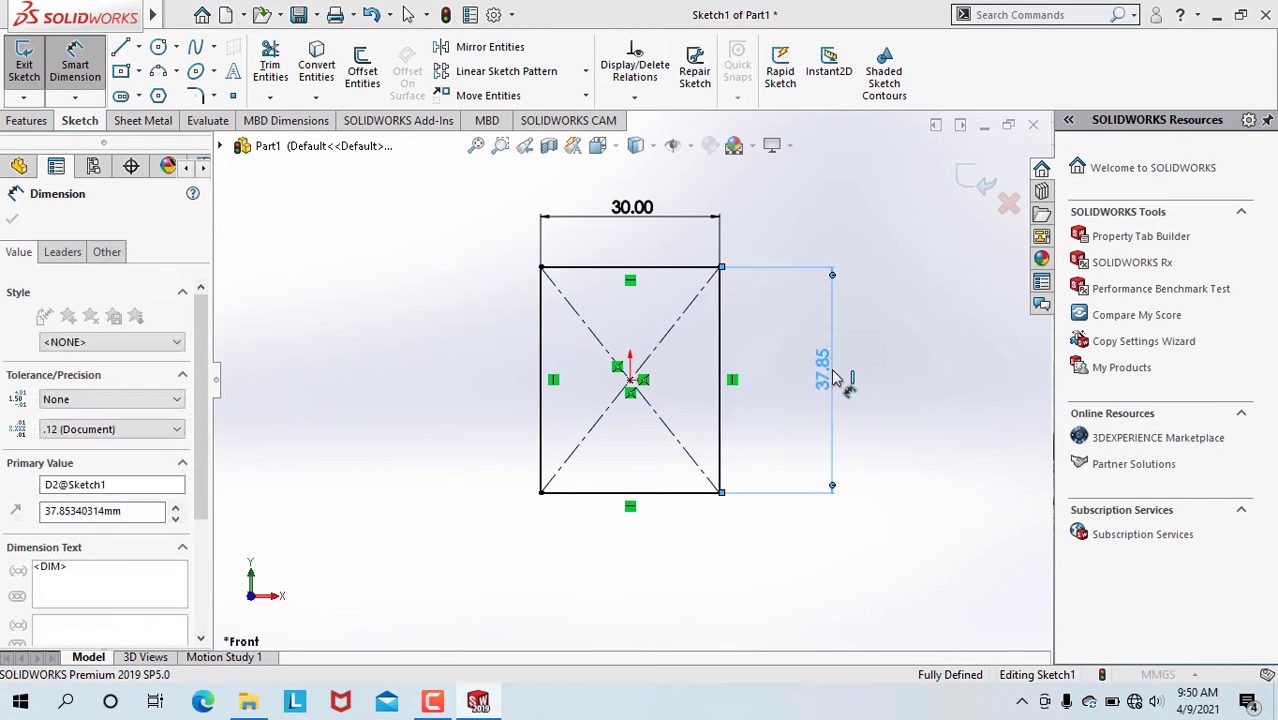
pyautogui.write('65')
pyautogui.press('Return')
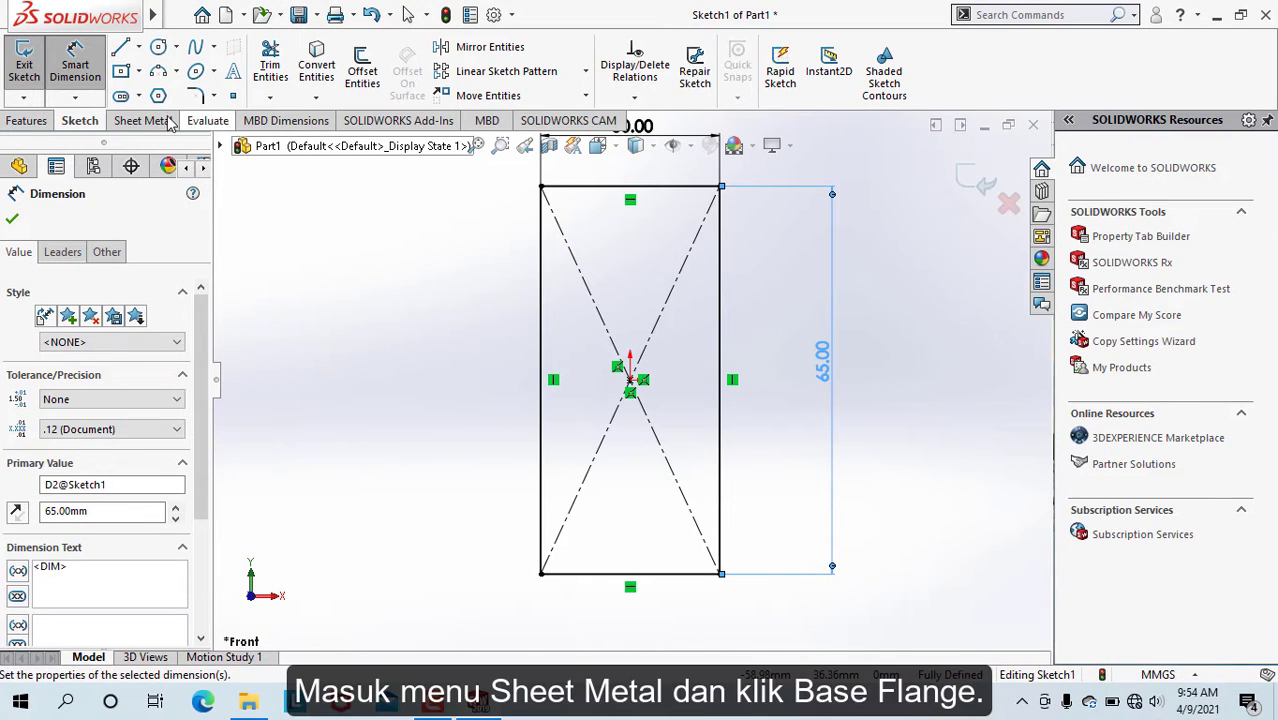
# - Start a sheet metal base flange from the rectangle sketch and set its K-factor to 0.1
pyautogui.click(168, 122)
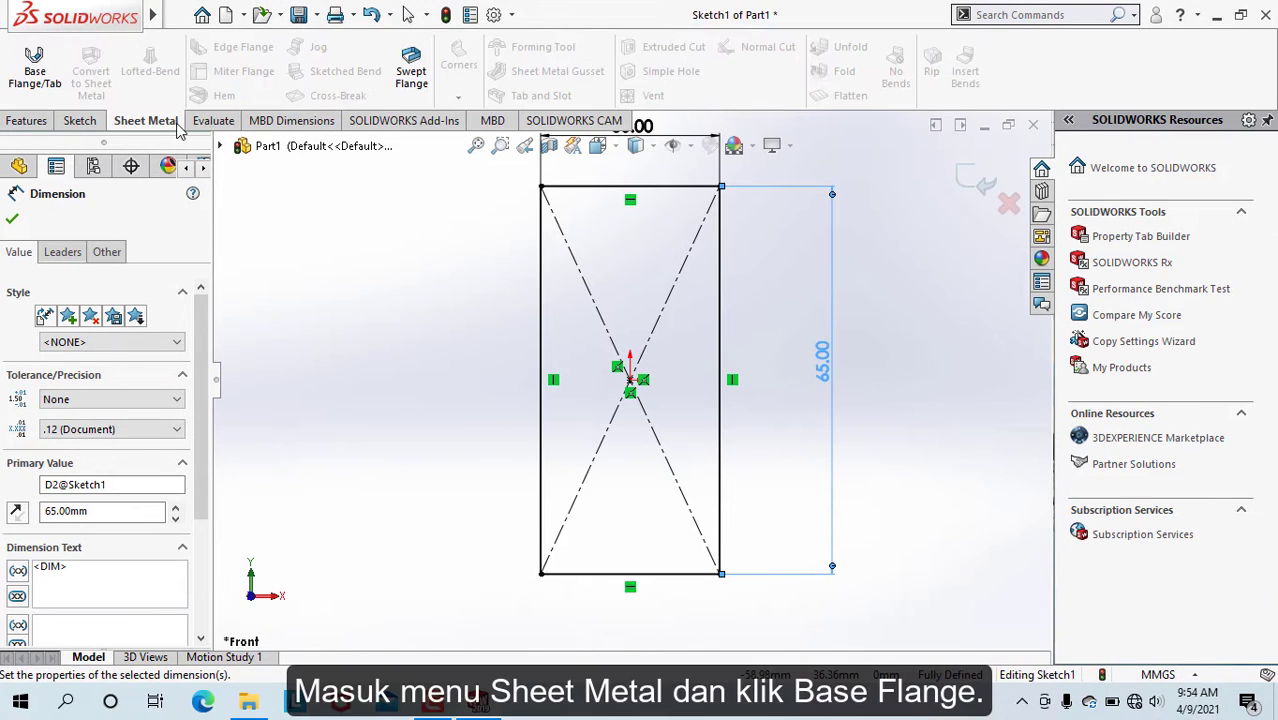
pyautogui.scroll(-2, 50, 488)
pyautogui.click(34, 64)
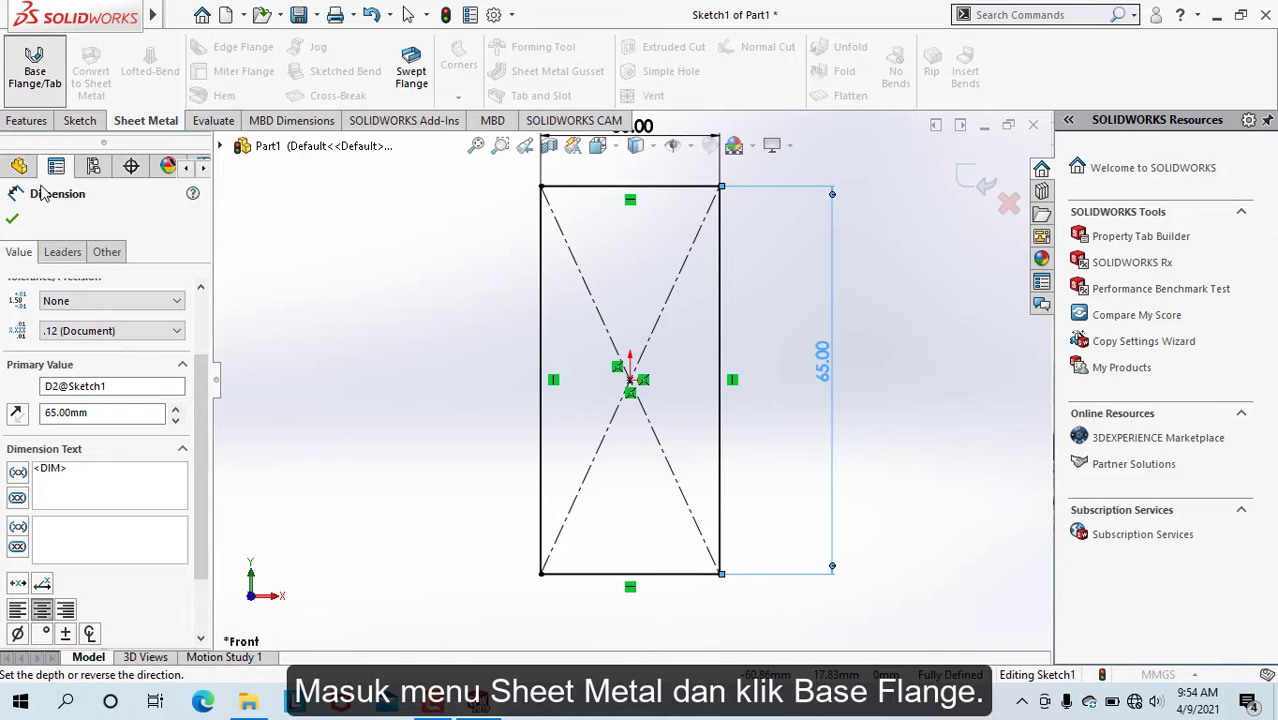
pyautogui.scroll(-8, 725, 206)
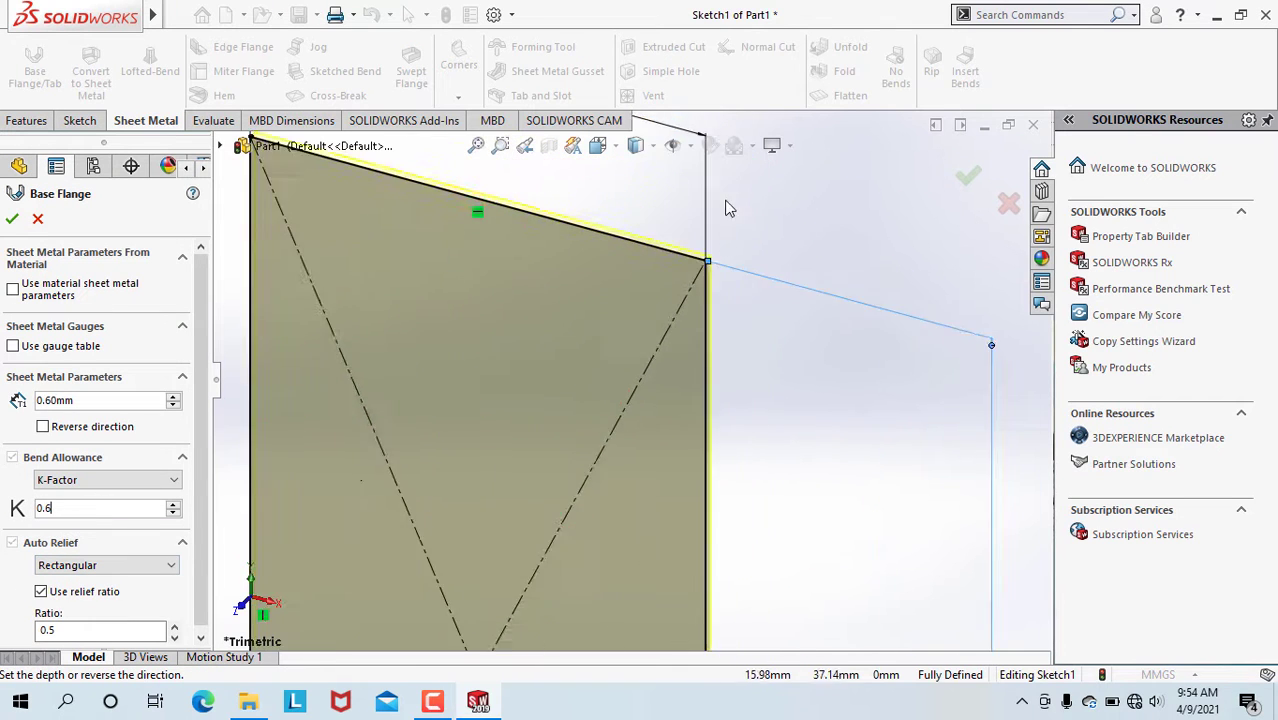
pyautogui.press('BackSpace')
pyautogui.write('1')
pyautogui.press('Return')
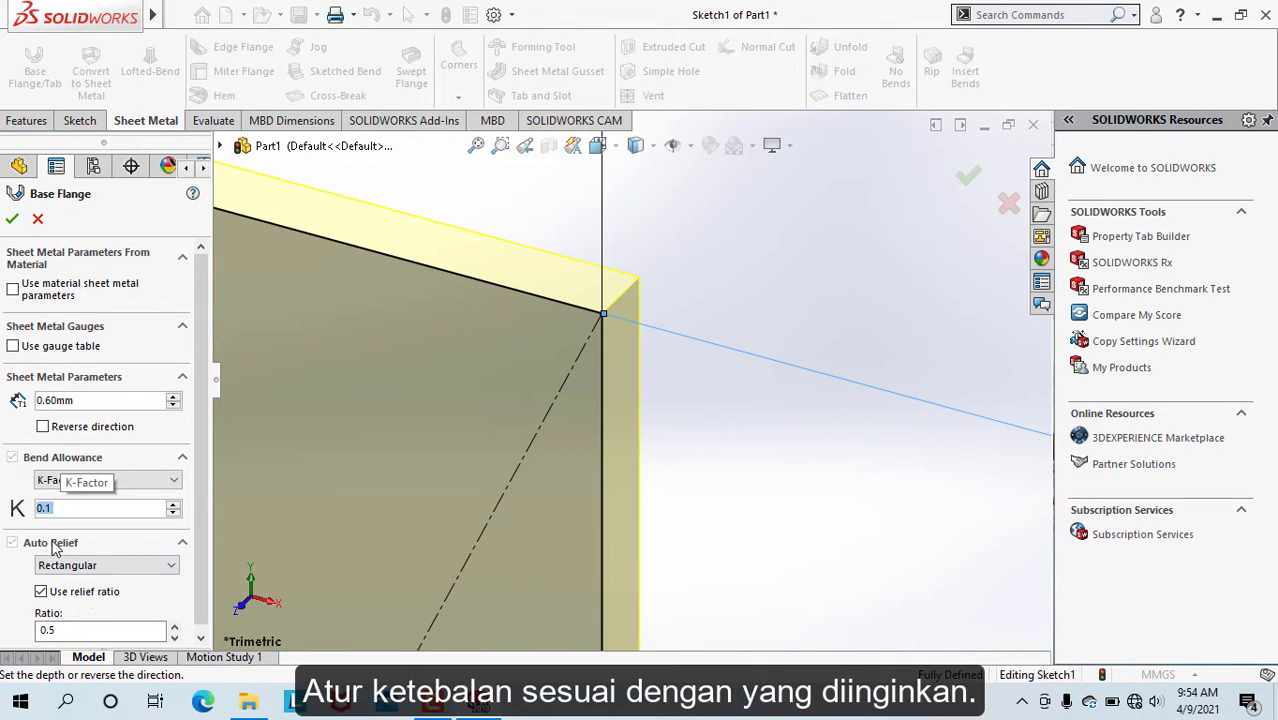
# - Try sheet thicknesses of 0.1 mm and 0.3 mm for the base flange and compare them at the plate's corner
pyautogui.click(76, 400)
pyautogui.write('0.1')
pyautogui.press('Return')
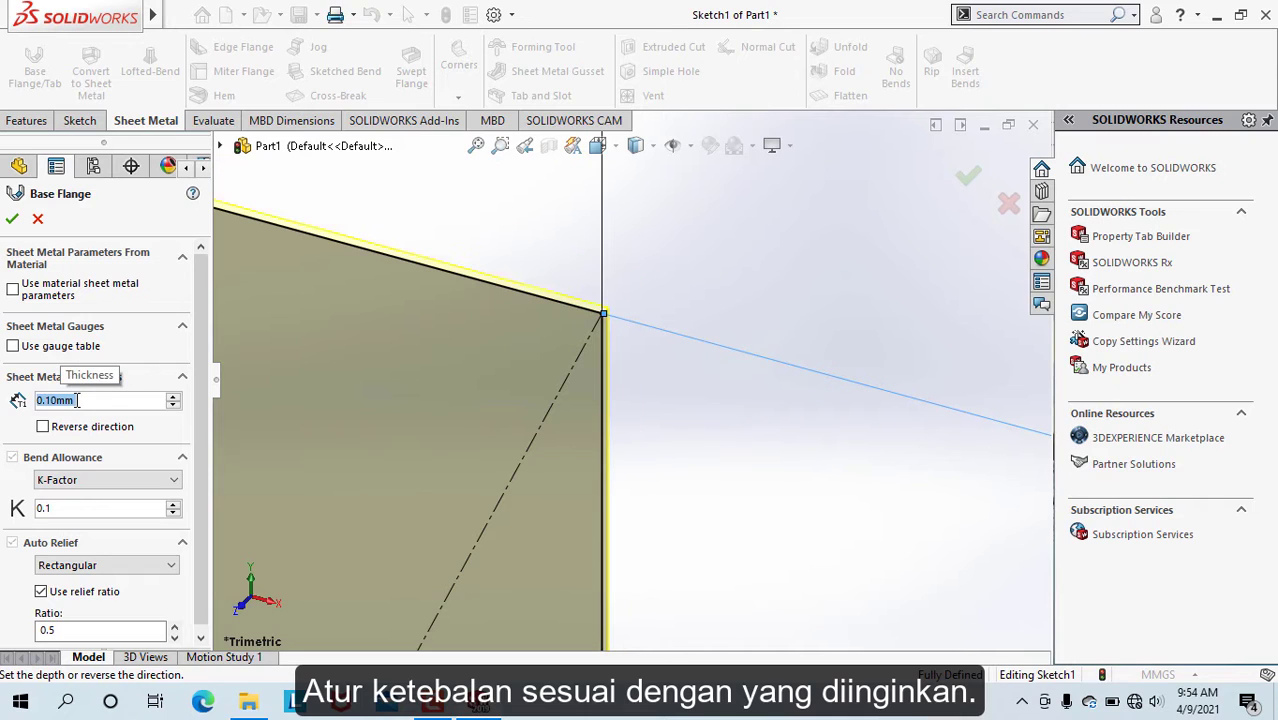
pyautogui.click(79, 400)
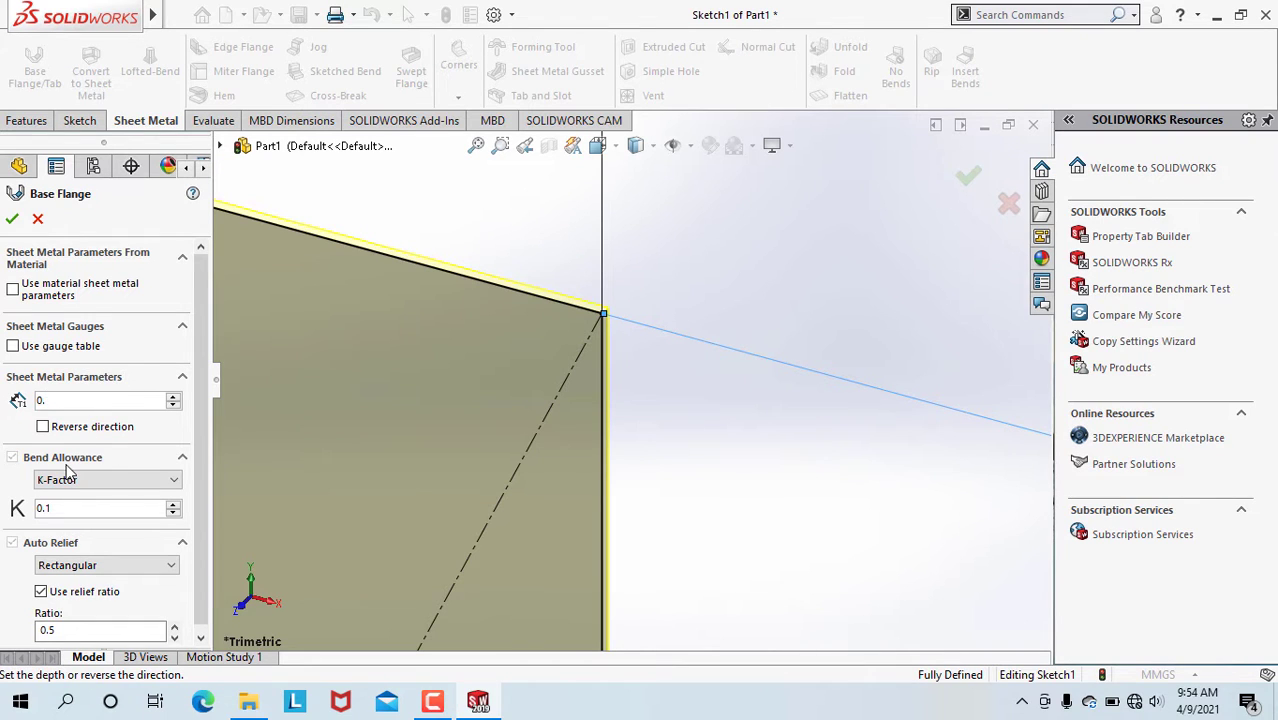
pyautogui.write('4')
pyautogui.press('Return')
pyautogui.scroll(5, 508, 371)
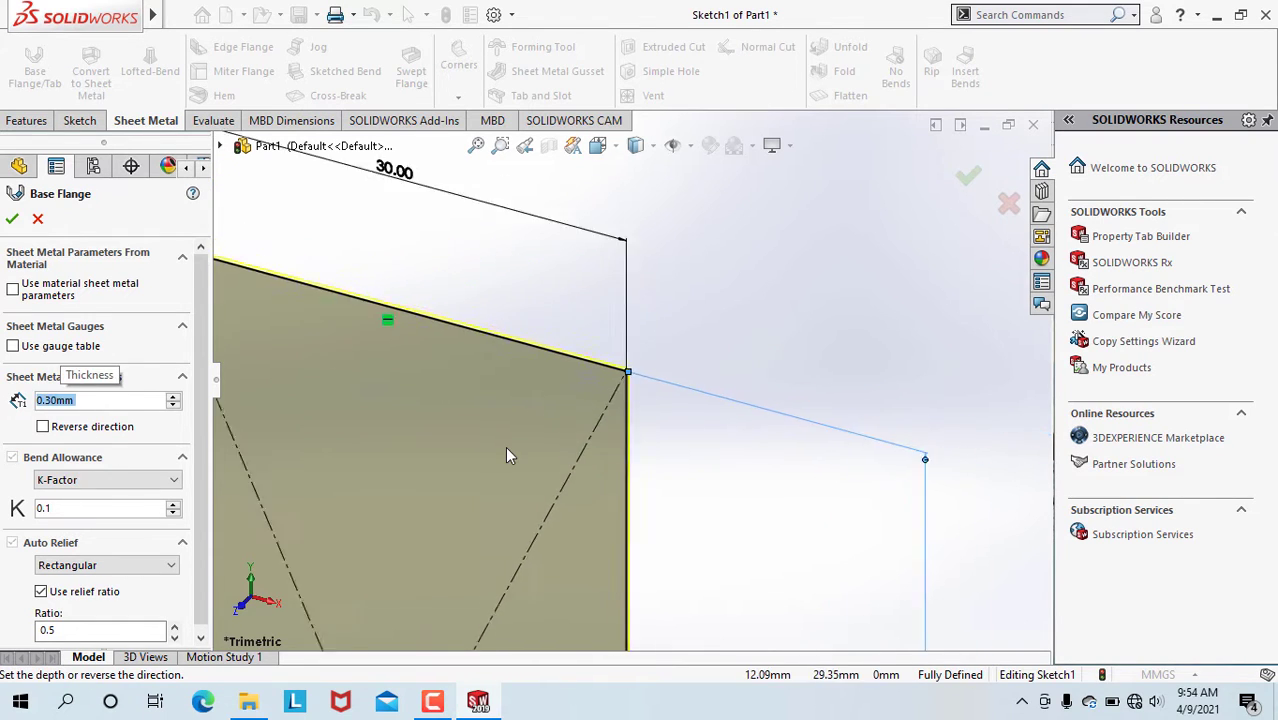
pyautogui.scroll(-5, 631, 362)
pyautogui.scroll(-4, 631, 394)
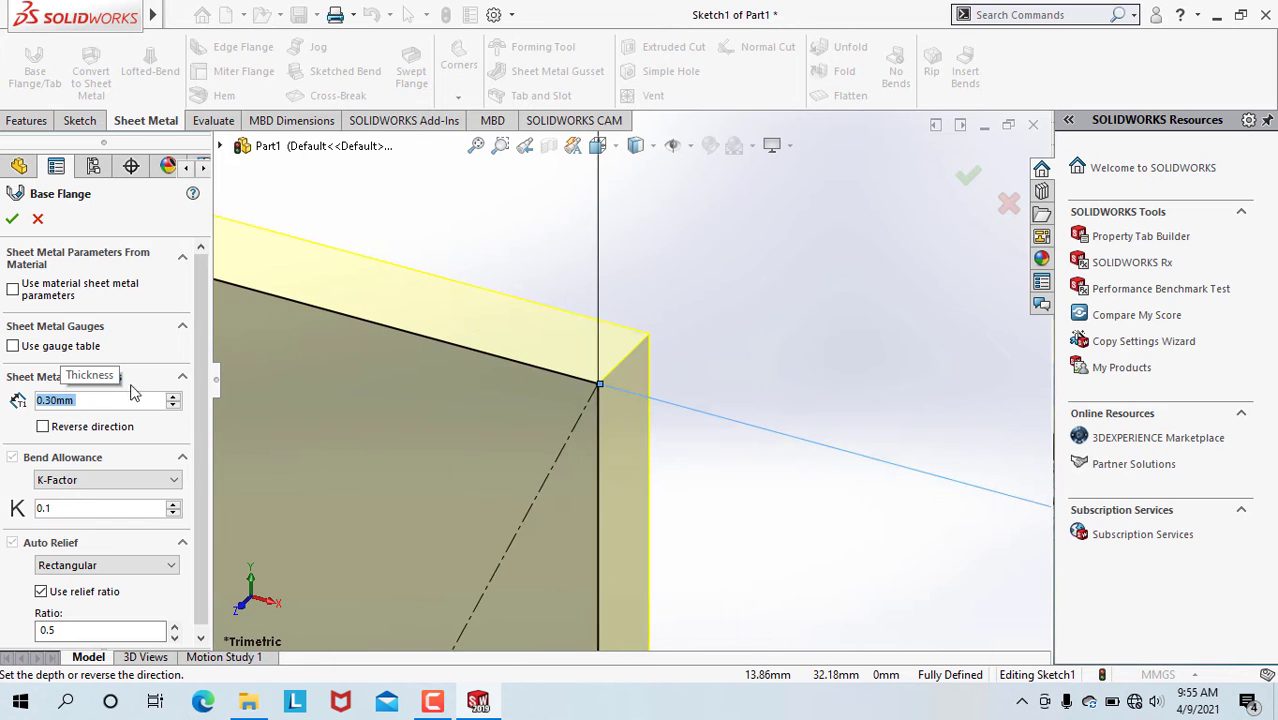
# - Set the base flange thickness to 0.2 mm and create the plate
pyautogui.press('Return')
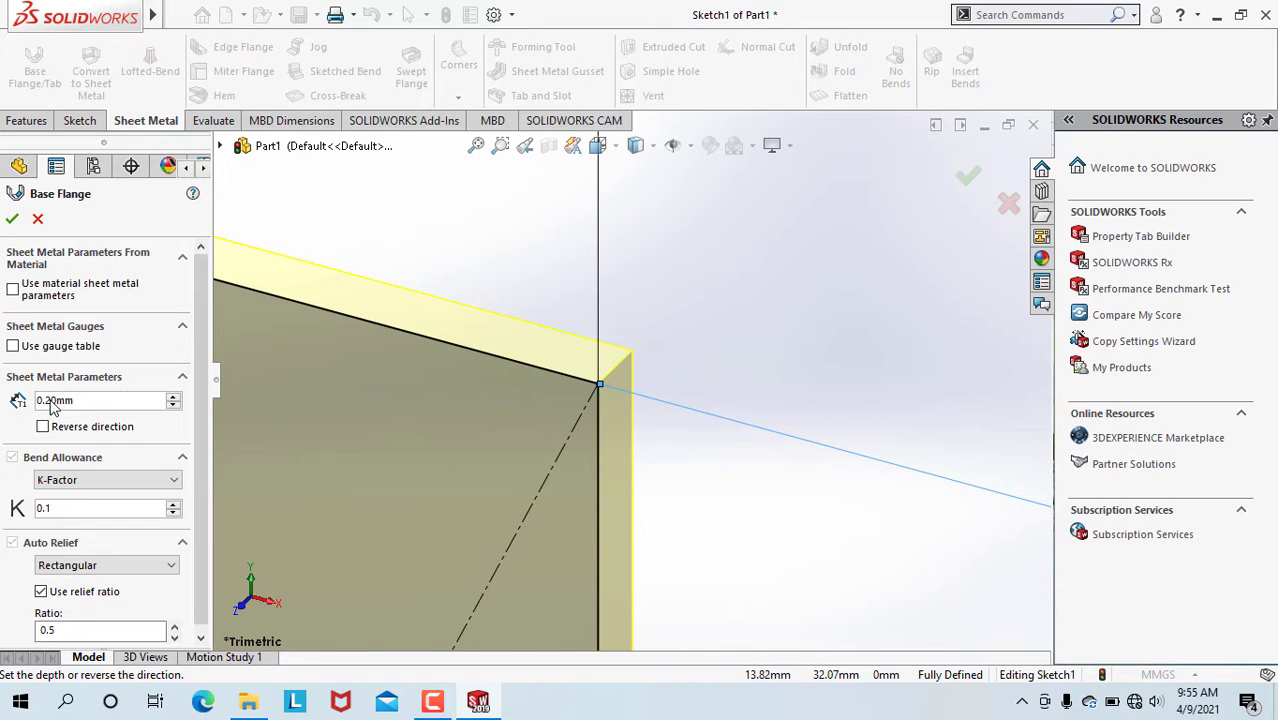
pyautogui.press('Return')
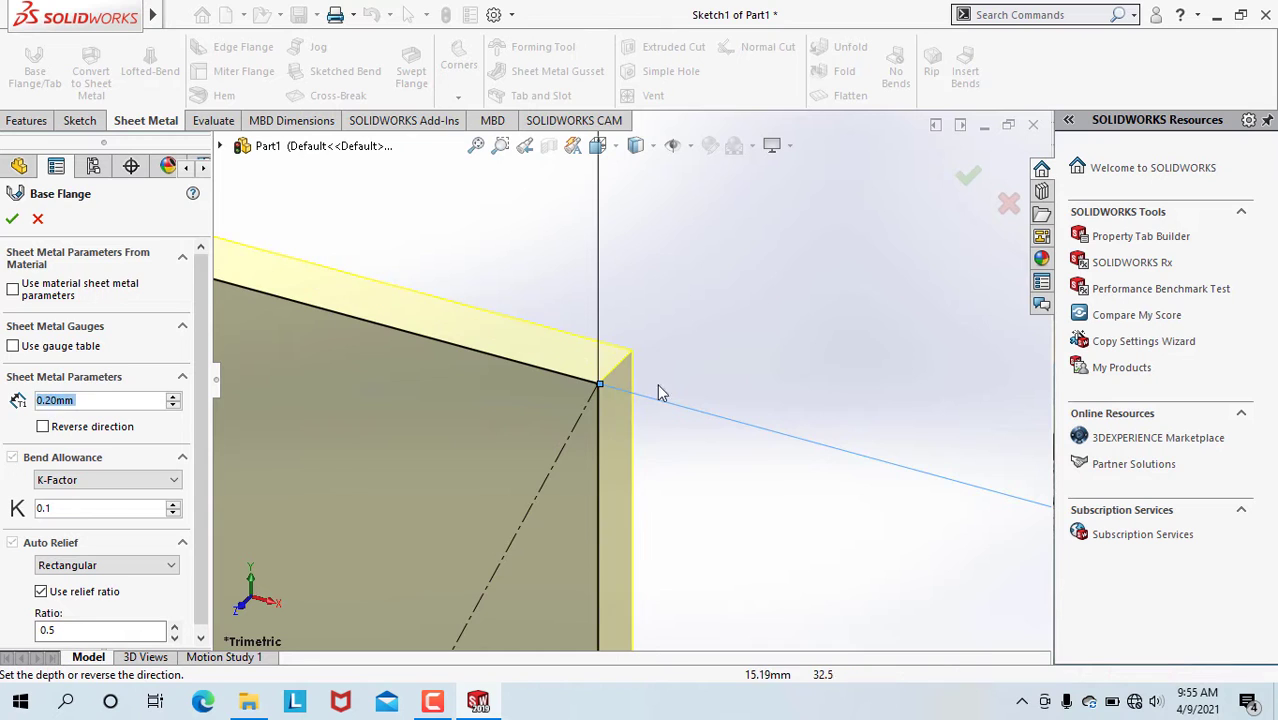
pyautogui.scroll(6, 622, 474)
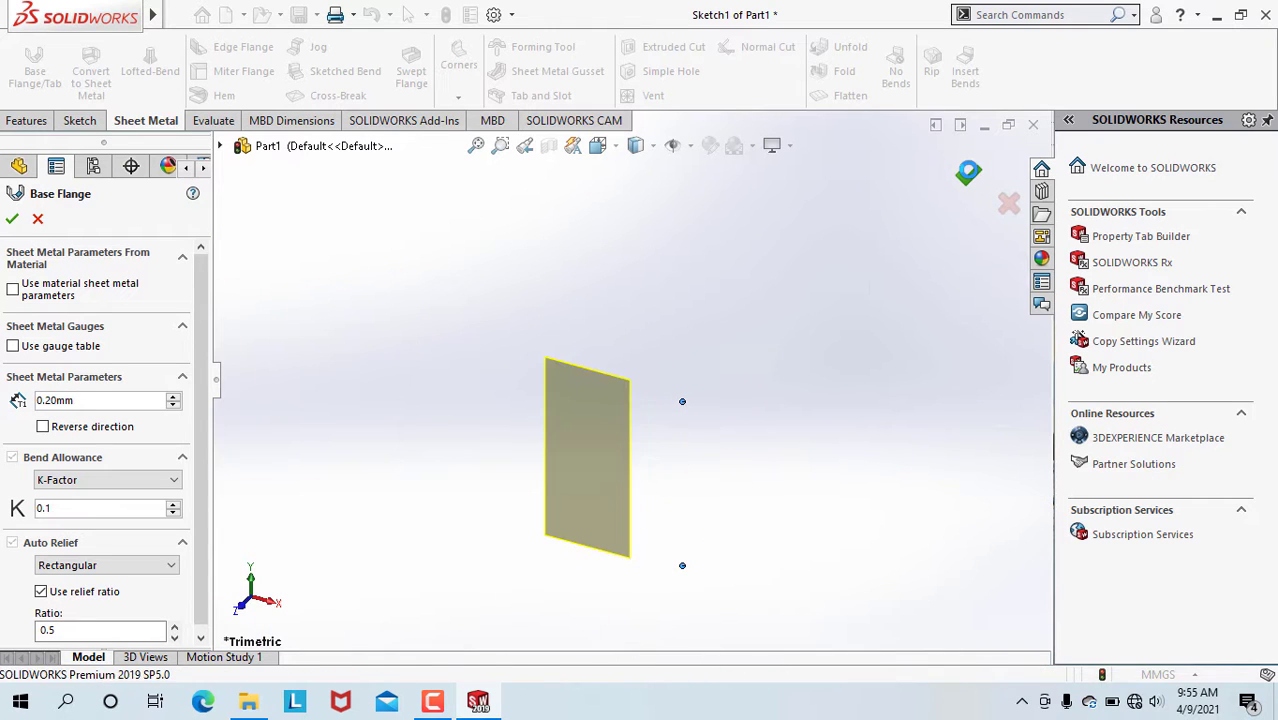
pyautogui.scroll(-8, 607, 454)
pyautogui.click(698, 328)
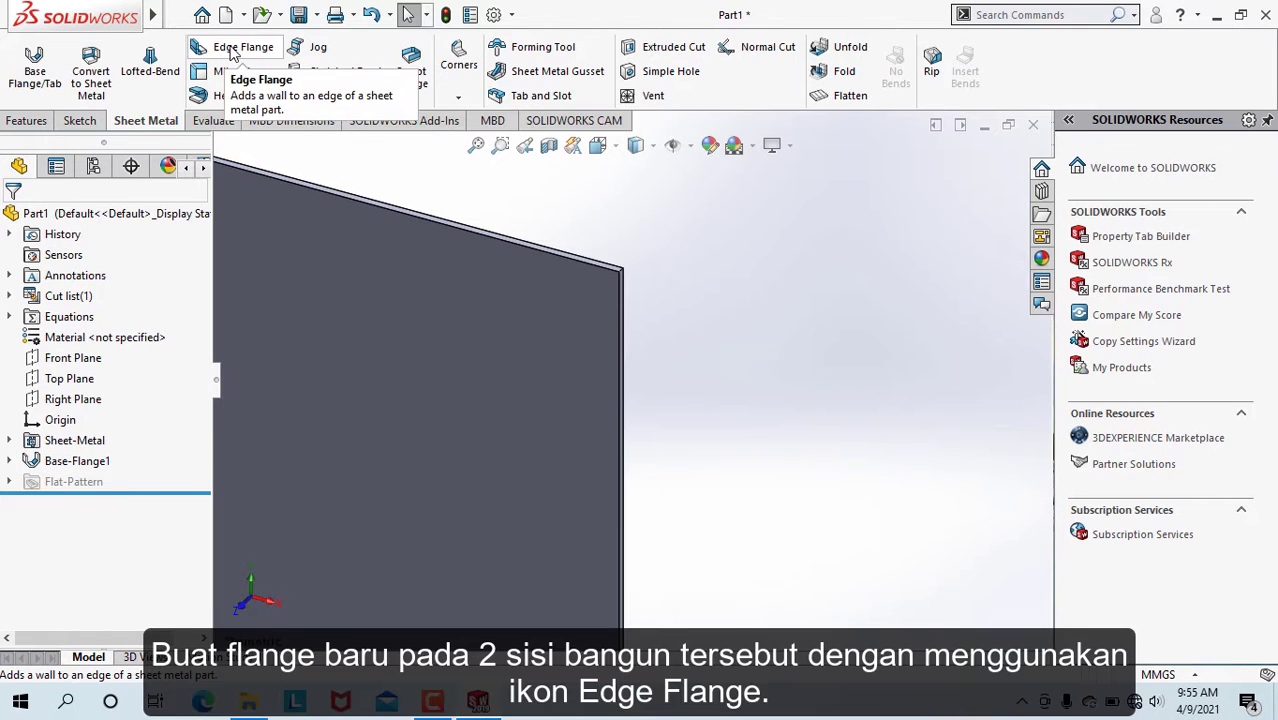
# - Add a 30 mm long edge flange along the right-hand 65 mm edge of the base plate
pyautogui.click(232, 47)
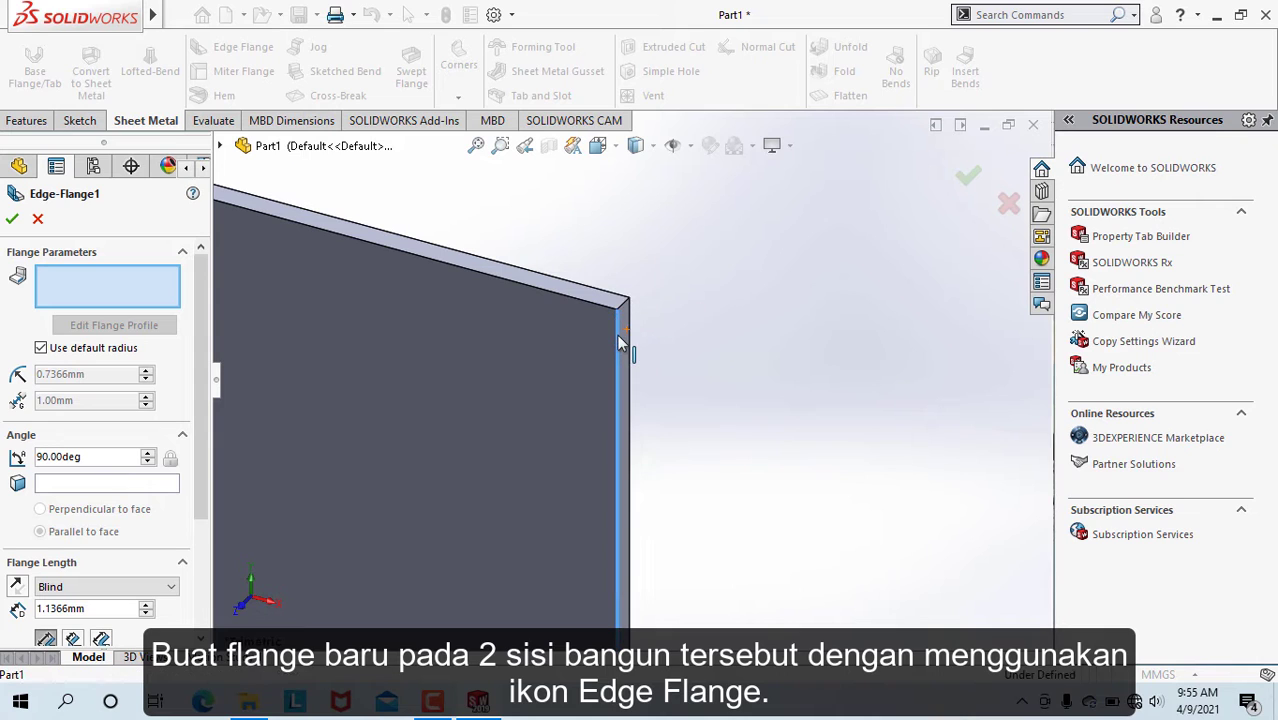
pyautogui.click(620, 342)
pyautogui.click(905, 236)
pyautogui.click(83, 608)
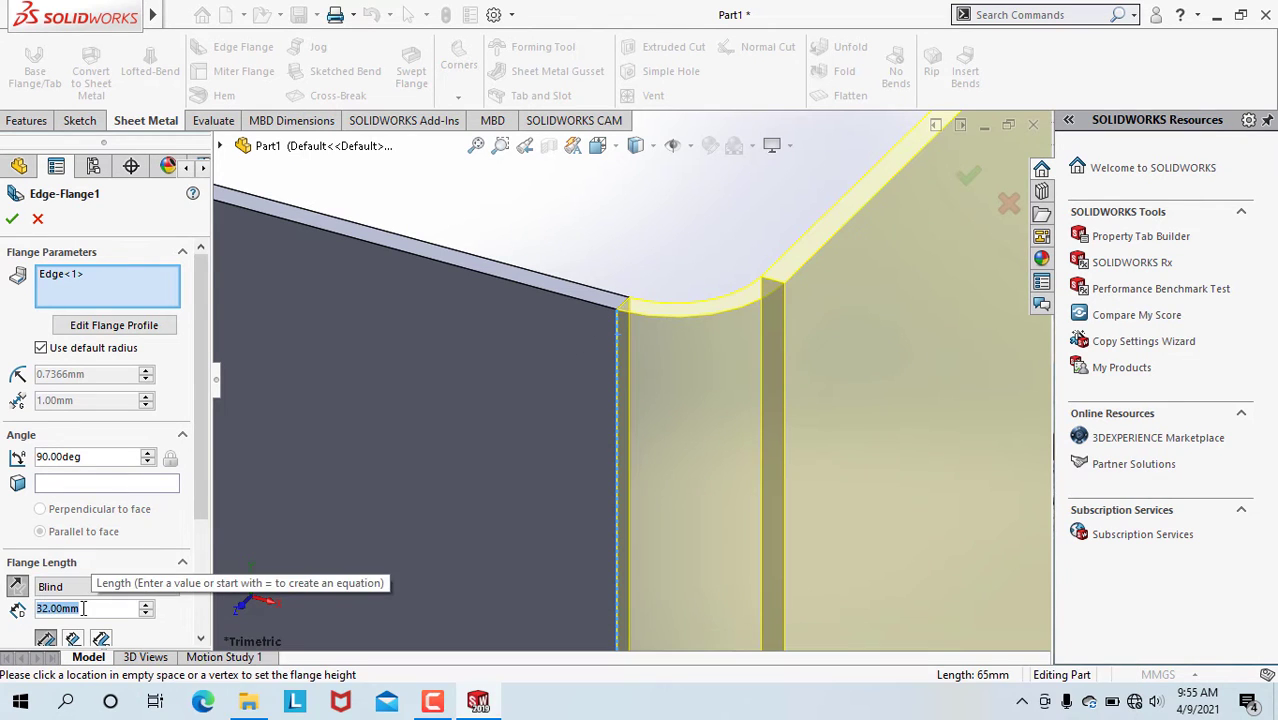
pyautogui.scroll(10, 489, 437)
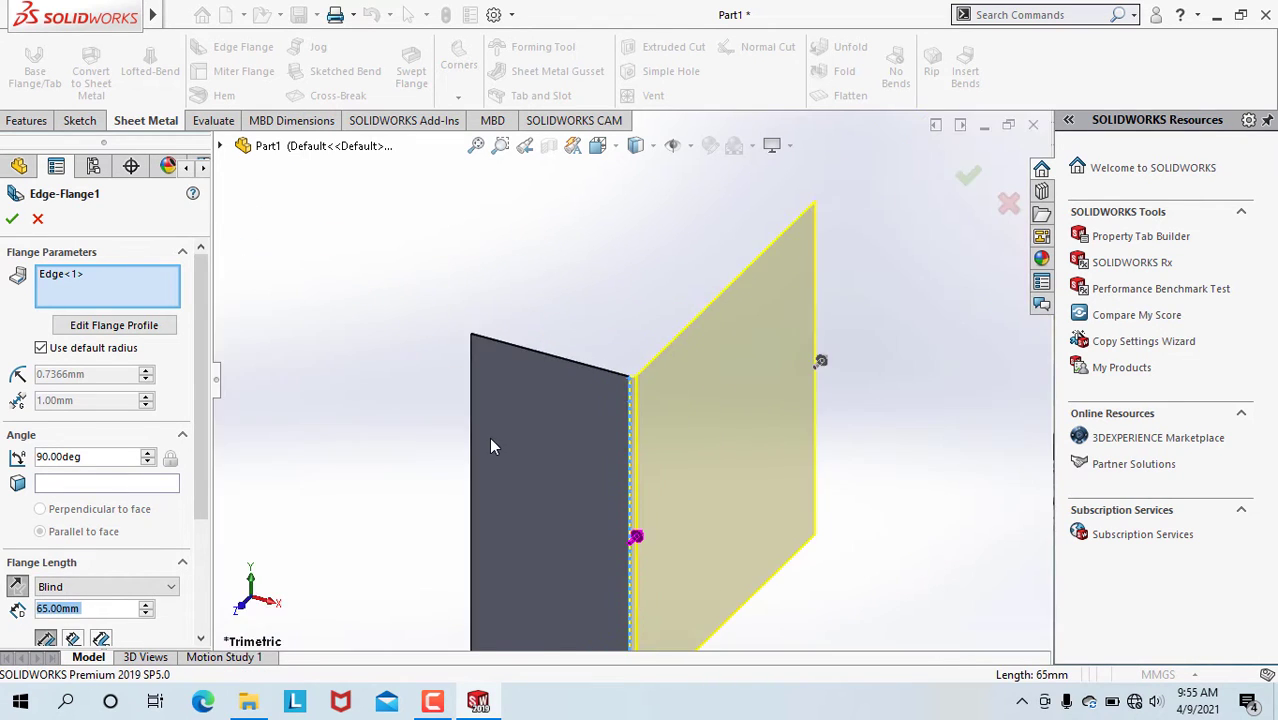
pyautogui.scroll(-3, 655, 341)
pyautogui.write('30')
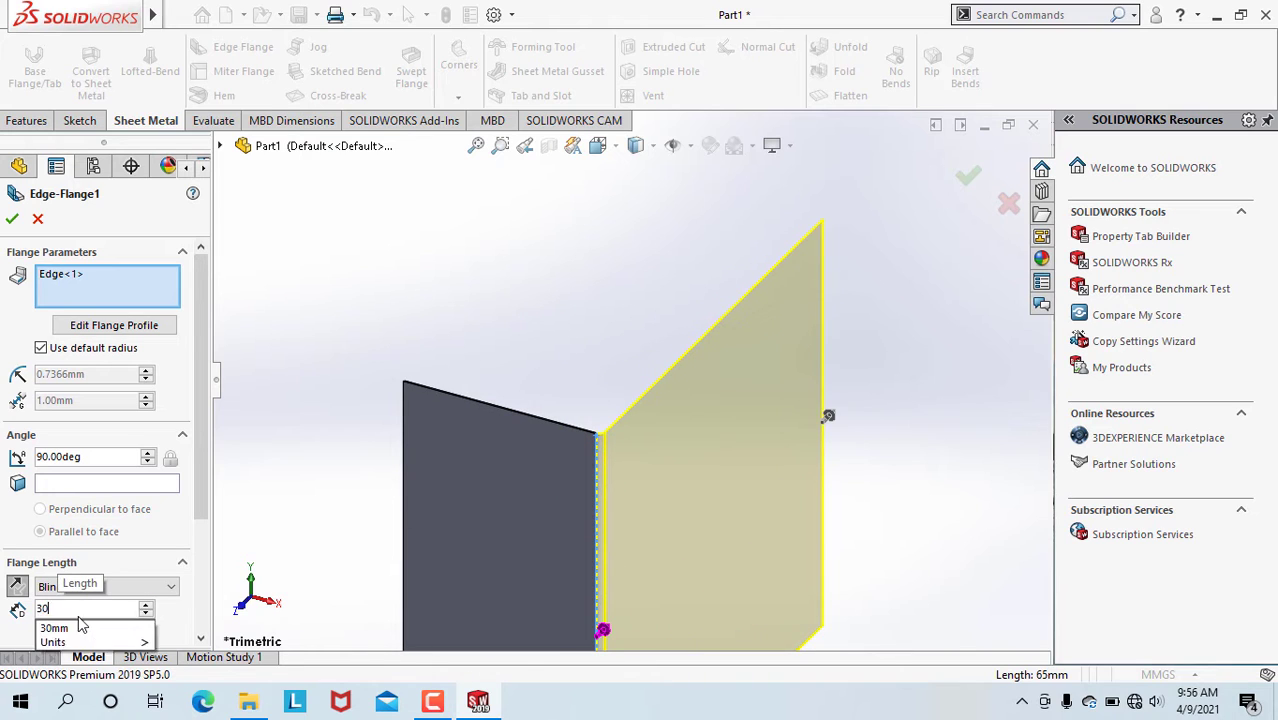
pyautogui.press('Return')
pyautogui.scroll(5, 690, 440)
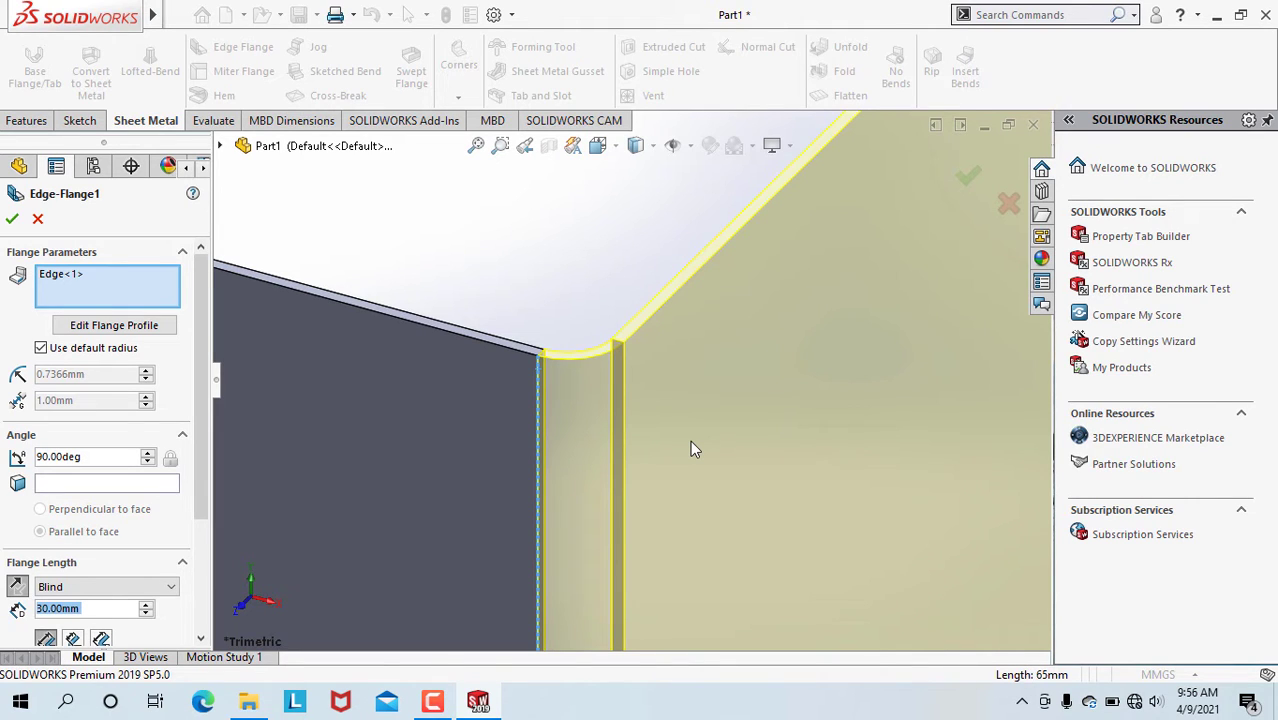
pyautogui.scroll(6, 690, 440)
pyautogui.click(967, 177)
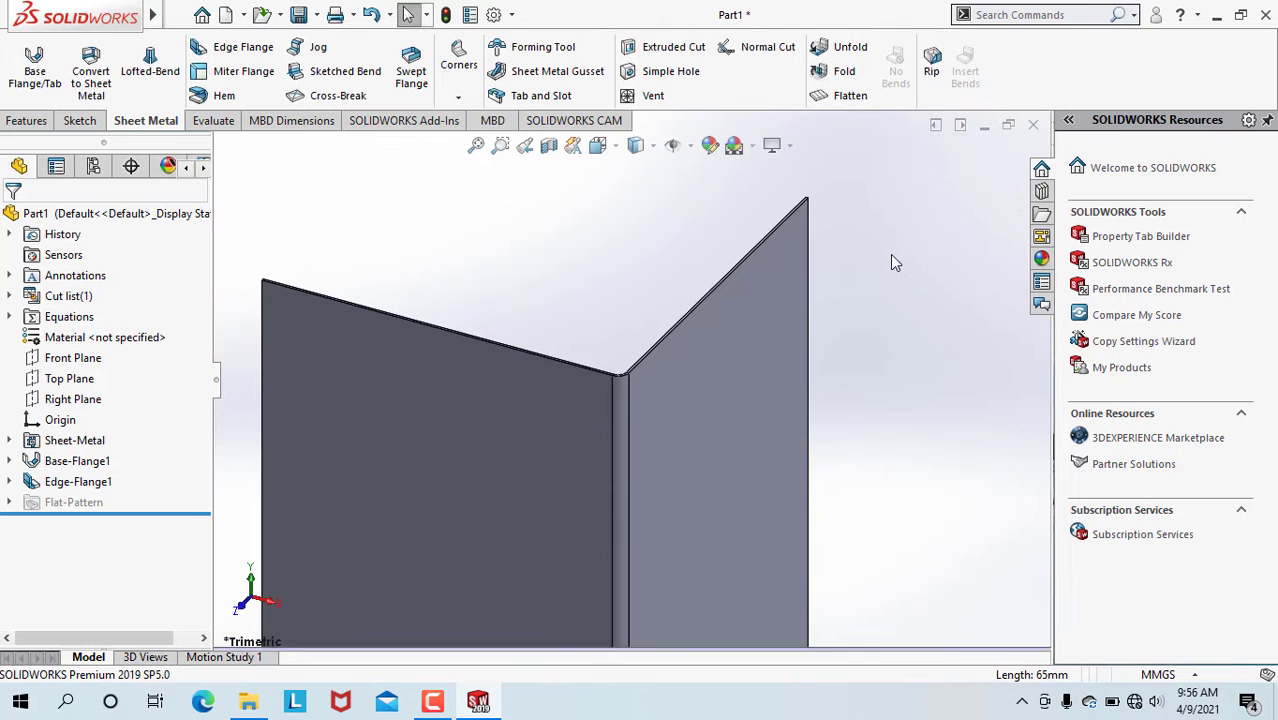
# - Add a second 30 mm edge flange along the free long edge of the first edge flange, parallel to the base plate
pyautogui.moveTo(893, 258); pyautogui.dragTo(685, 278, button='middle')
pyautogui.click(214, 50)
pyautogui.scroll(-6, 632, 392)
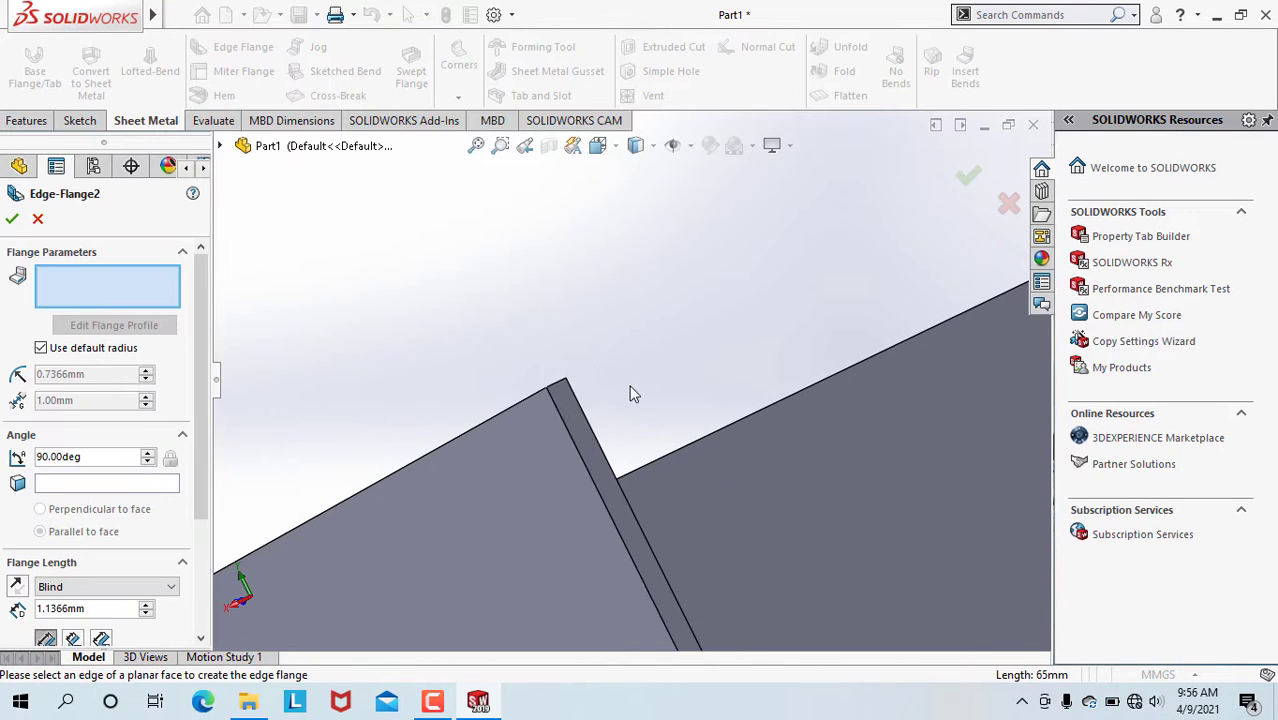
pyautogui.click(575, 444)
pyautogui.scroll(6, 805, 340)
pyautogui.click(973, 257)
pyautogui.doubleClick(95, 611)
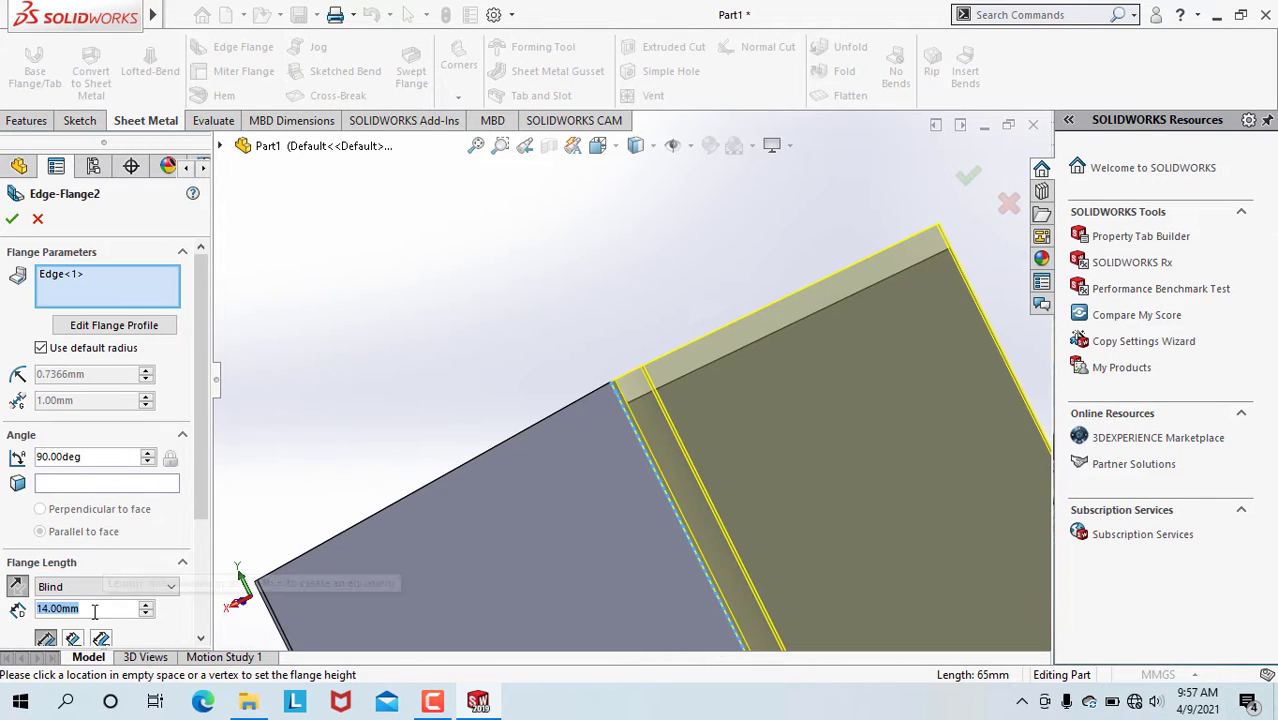
pyautogui.write('30')
pyautogui.press('Return')
pyautogui.scroll(8, 595, 476)
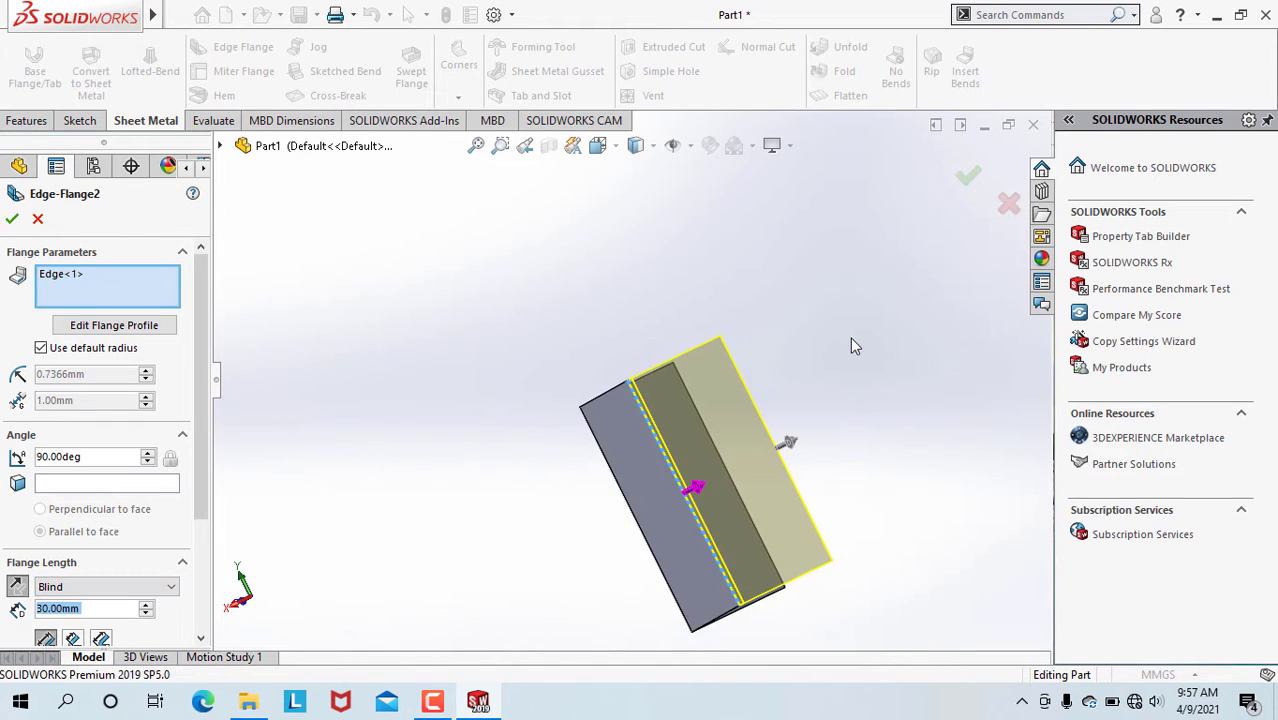
pyautogui.moveTo(850, 337); pyautogui.dragTo(693, 403, button='middle')
pyautogui.scroll(-4, 743, 407)
pyautogui.scroll(-3, 743, 407)
pyautogui.click(969, 176)
# - Add a third 30 mm edge flange on the free long edge of the second one, closing the box toward the base plate
pyautogui.scroll(2, 798, 424)
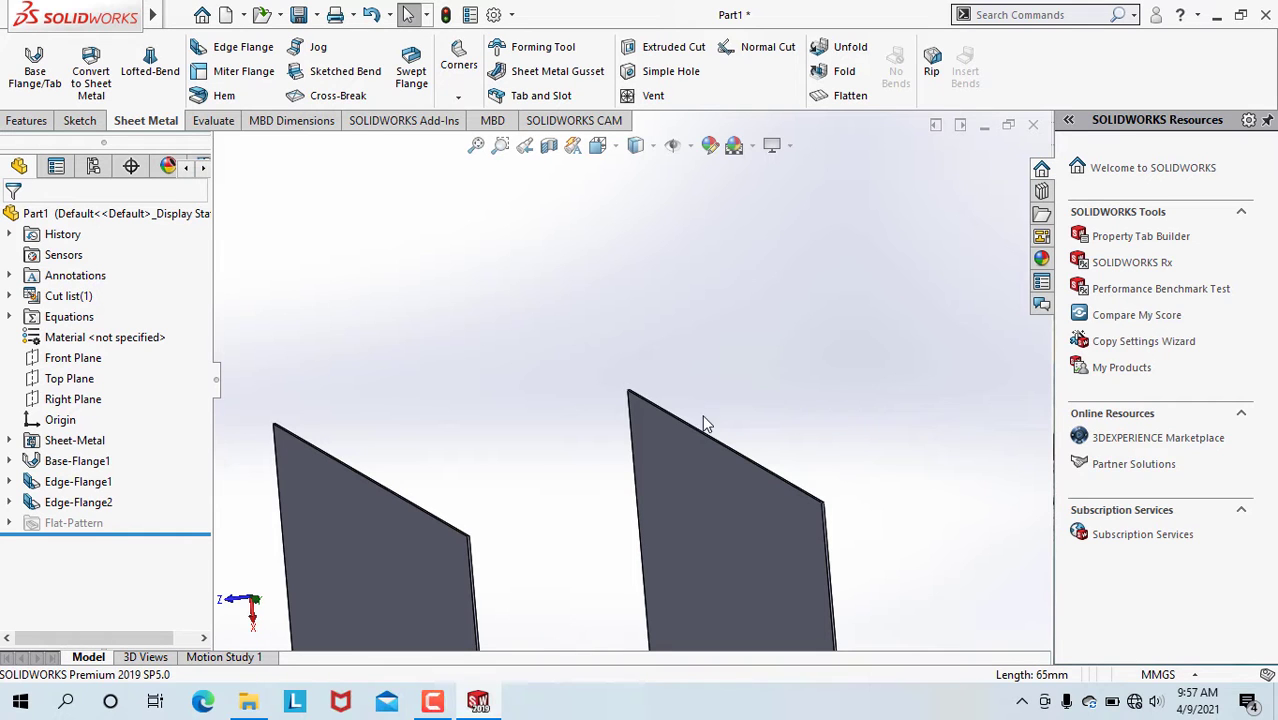
pyautogui.click(208, 64)
pyautogui.scroll(-6, 829, 440)
pyautogui.click(674, 344)
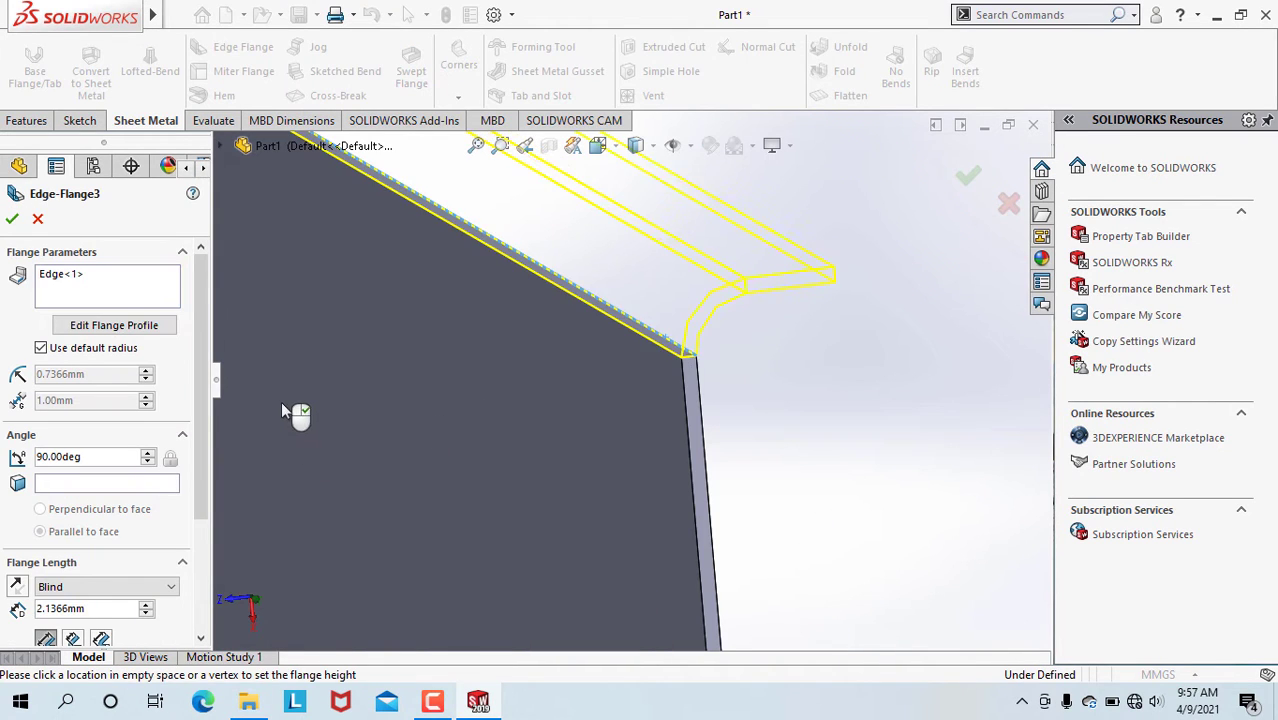
pyautogui.scroll(4, 282, 408)
pyautogui.scroll(4, 335, 419)
pyautogui.scroll(-8, 345, 416)
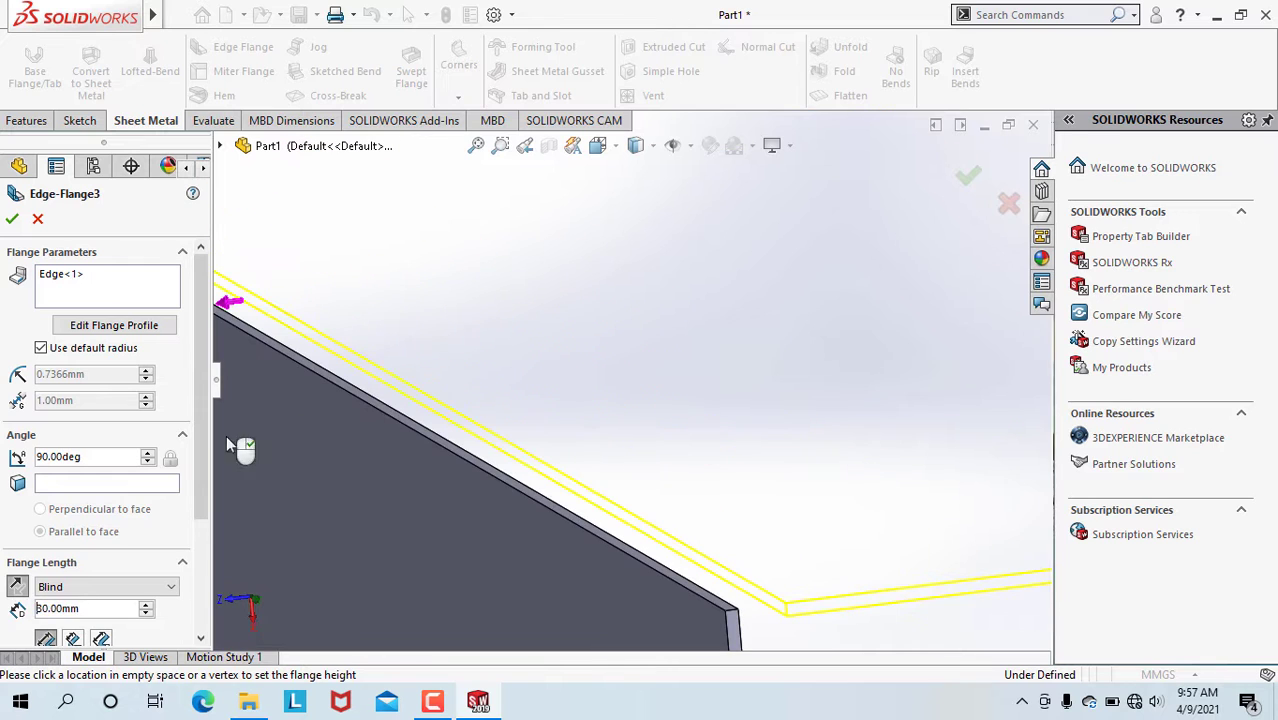
pyautogui.write('30')
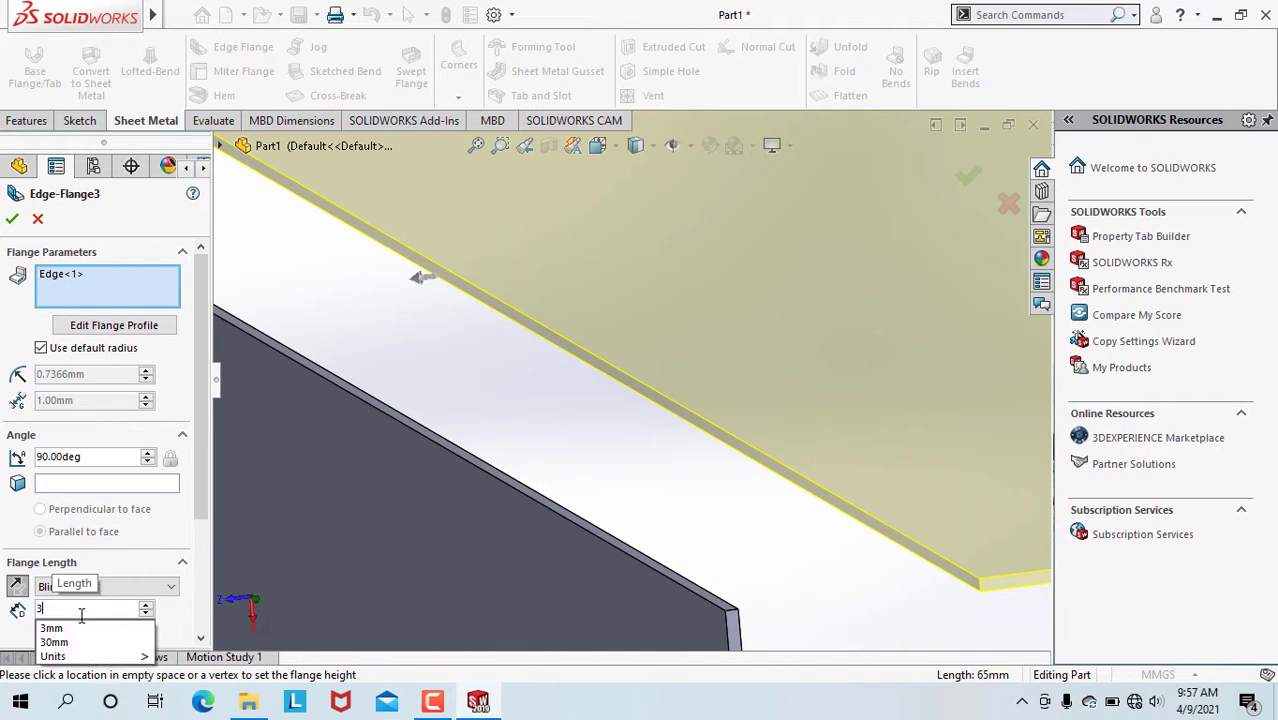
pyautogui.press('Return')
pyautogui.scroll(5, 699, 504)
pyautogui.scroll(-8, 727, 464)
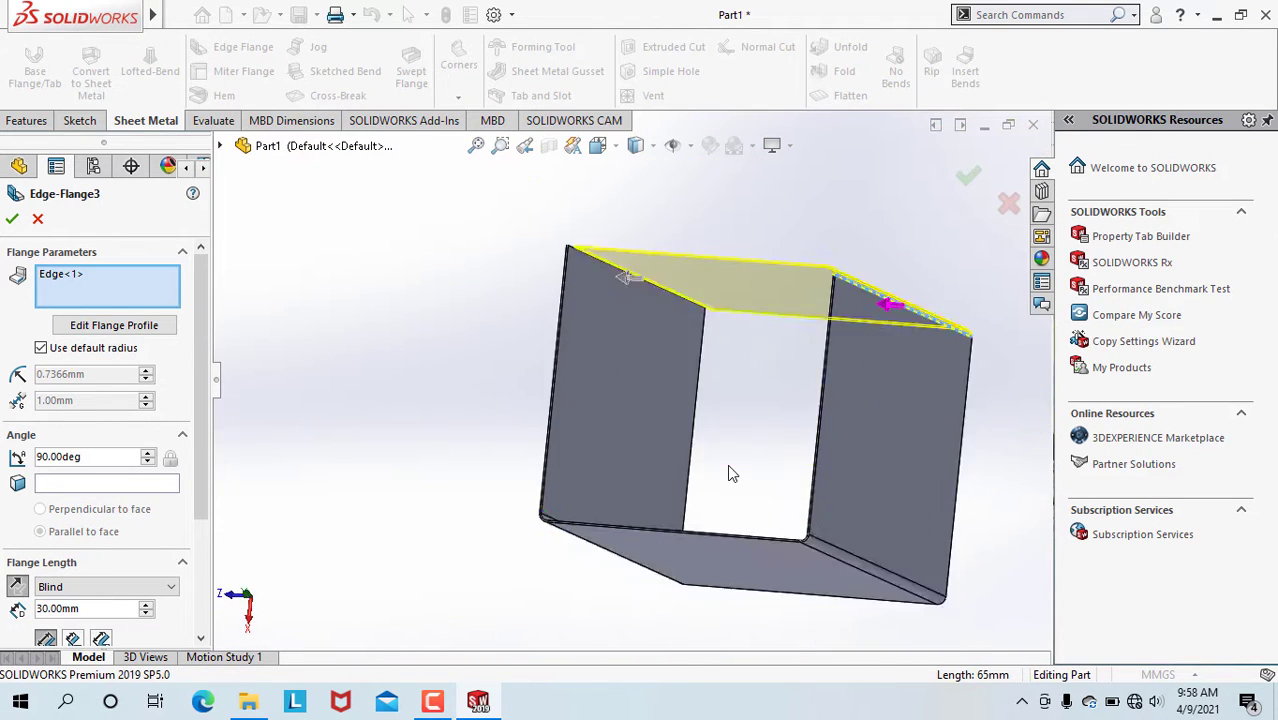
pyautogui.scroll(6, 620, 330)
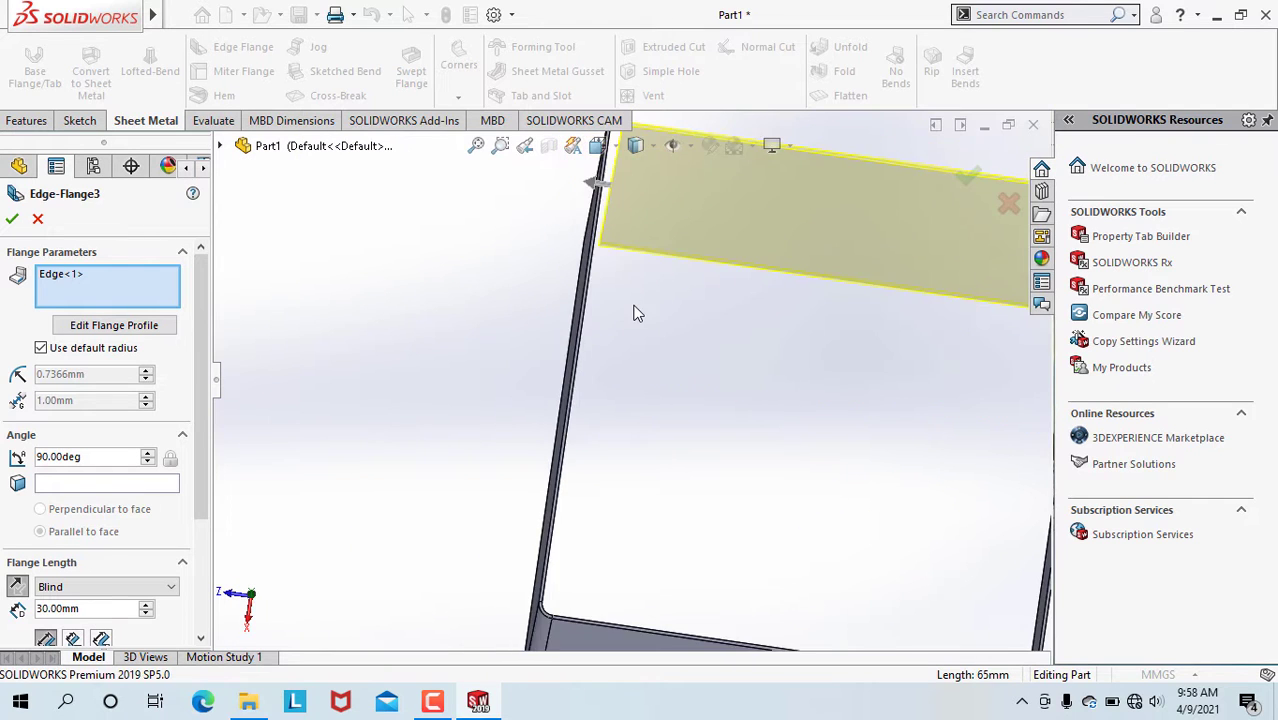
pyautogui.click(966, 175)
# - Start a 3 mm long edge flange on the third flange's free long edge, with the Material Outside position
pyautogui.scroll(-2, 730, 325)
pyautogui.moveTo(748, 331); pyautogui.dragTo(680, 400, button='middle')
pyautogui.scroll(-5, 629, 392)
pyautogui.click(230, 49)
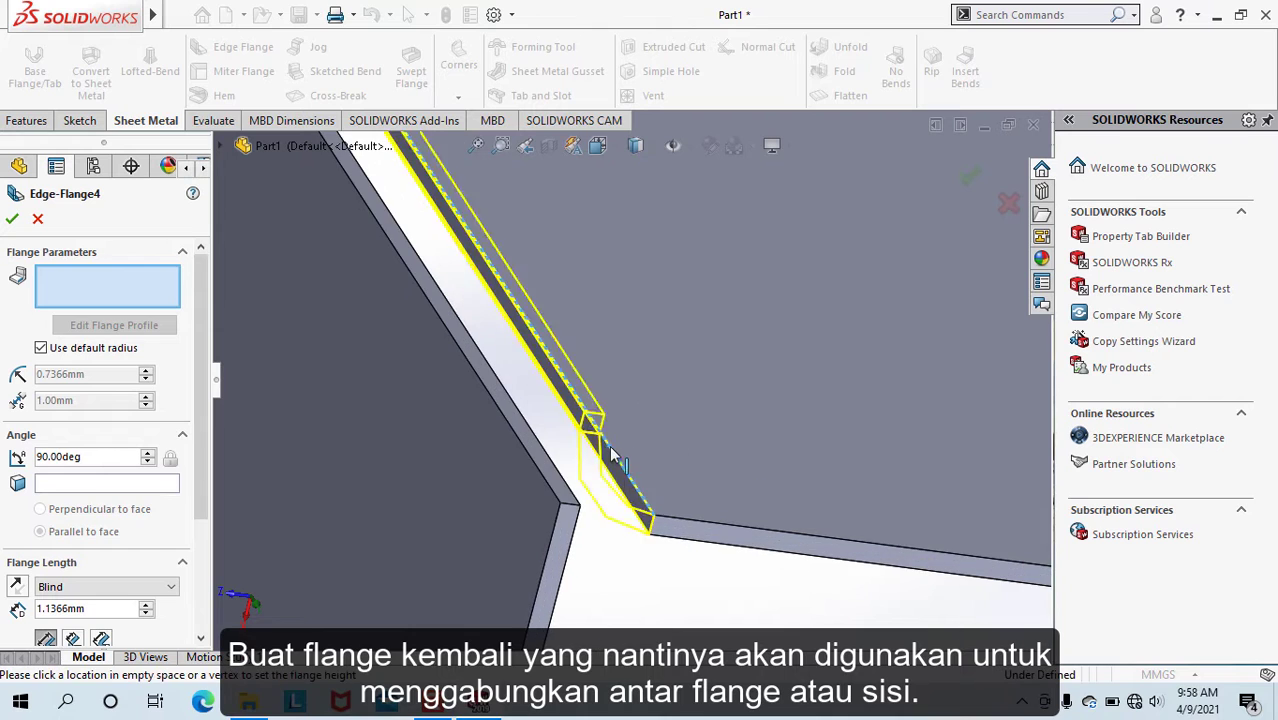
pyautogui.click(600, 440)
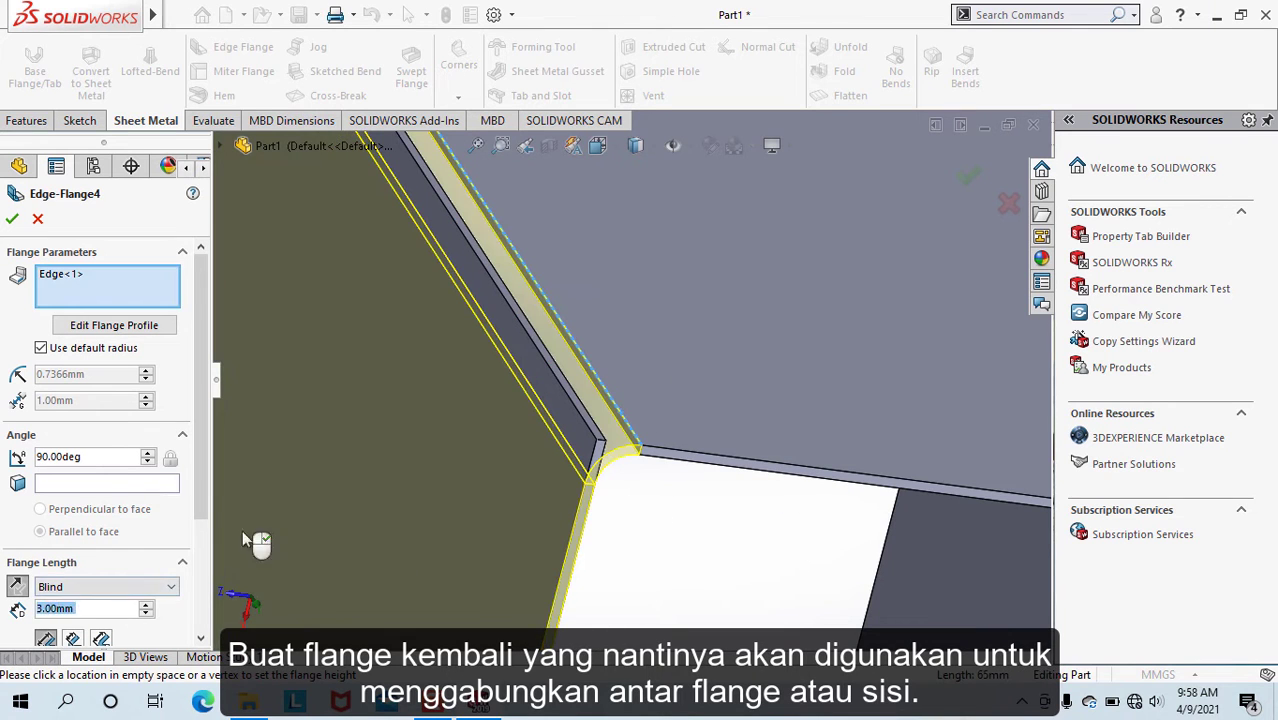
pyautogui.scroll(-3, 110, 548)
pyautogui.click(68, 549)
pyautogui.moveTo(815, 580); pyautogui.dragTo(665, 461, button='middle')
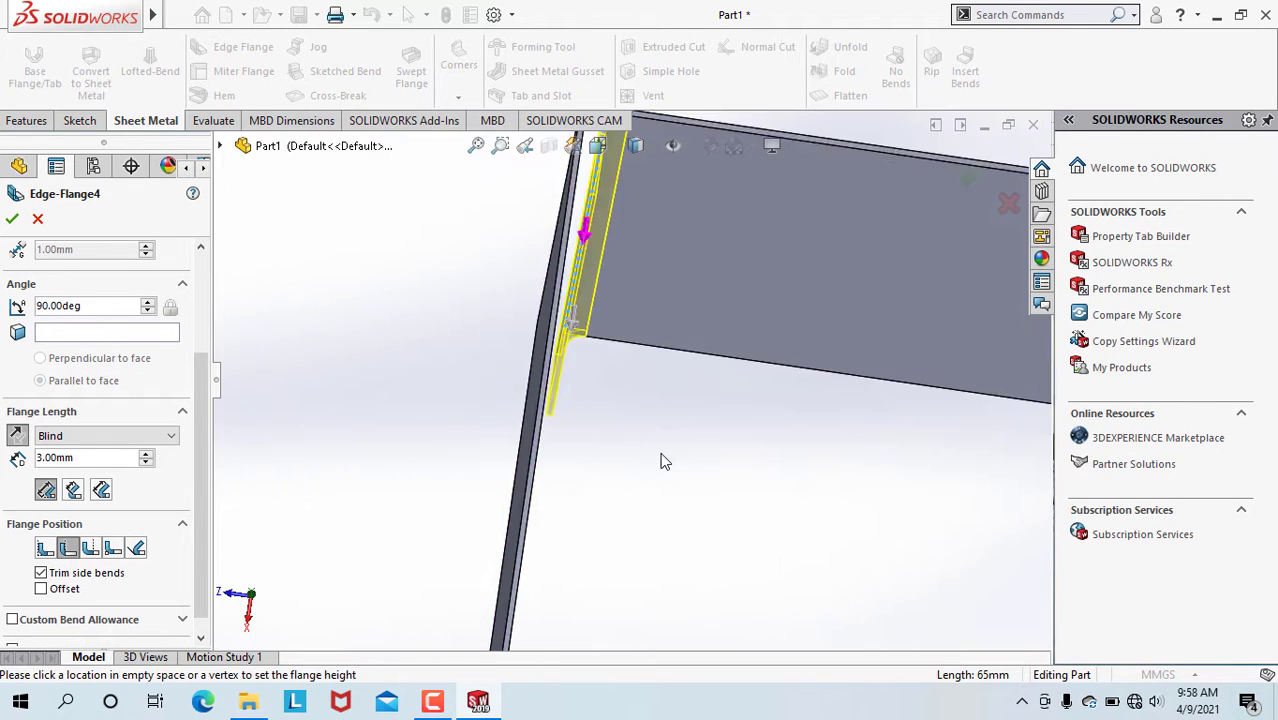
# - Try a 10 mm offset on the joining flange with the Material Inside and Material Outside positions
pyautogui.scroll(2, 665, 461)
pyautogui.click(40, 588)
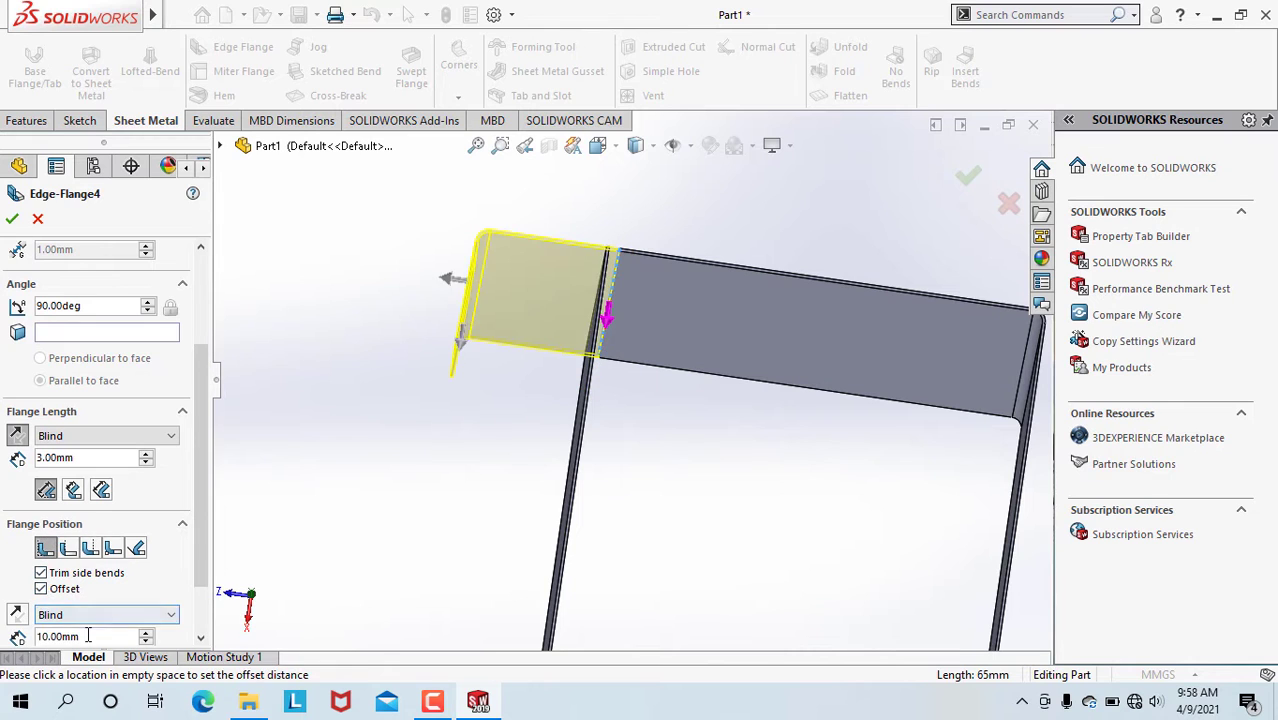
pyautogui.click(71, 546)
pyautogui.scroll(-6, 637, 370)
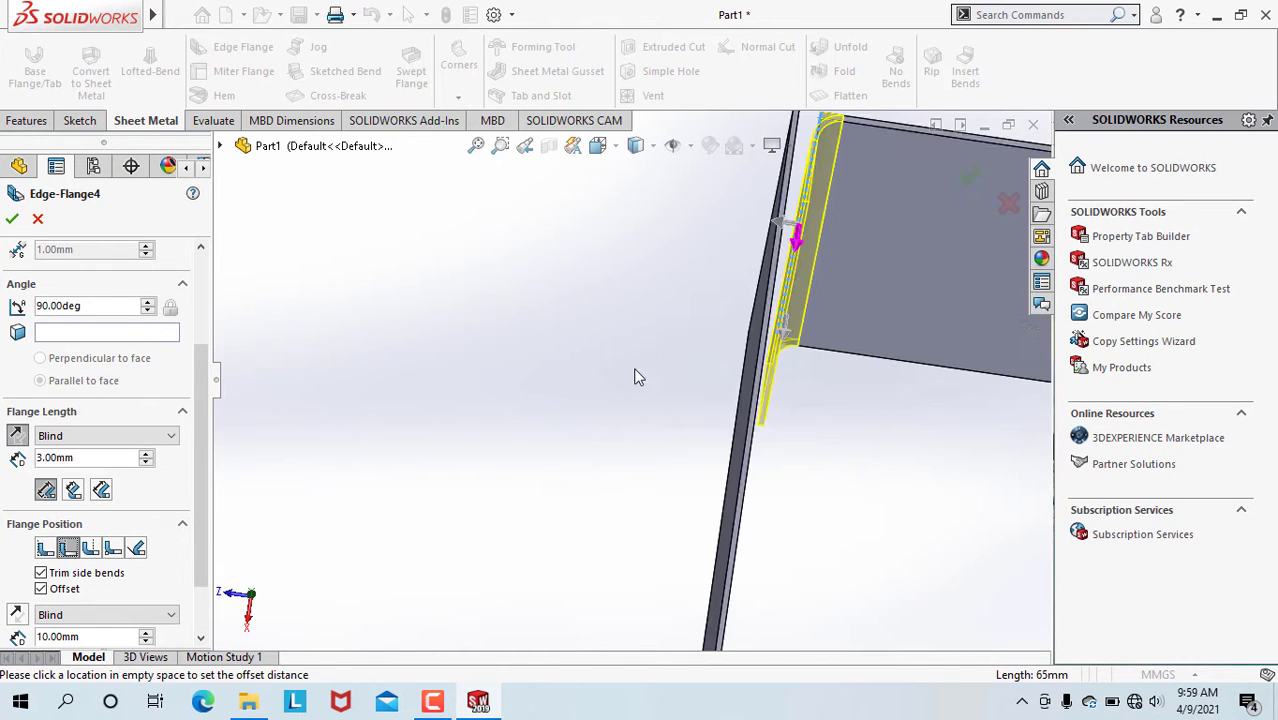
pyautogui.click(52, 549)
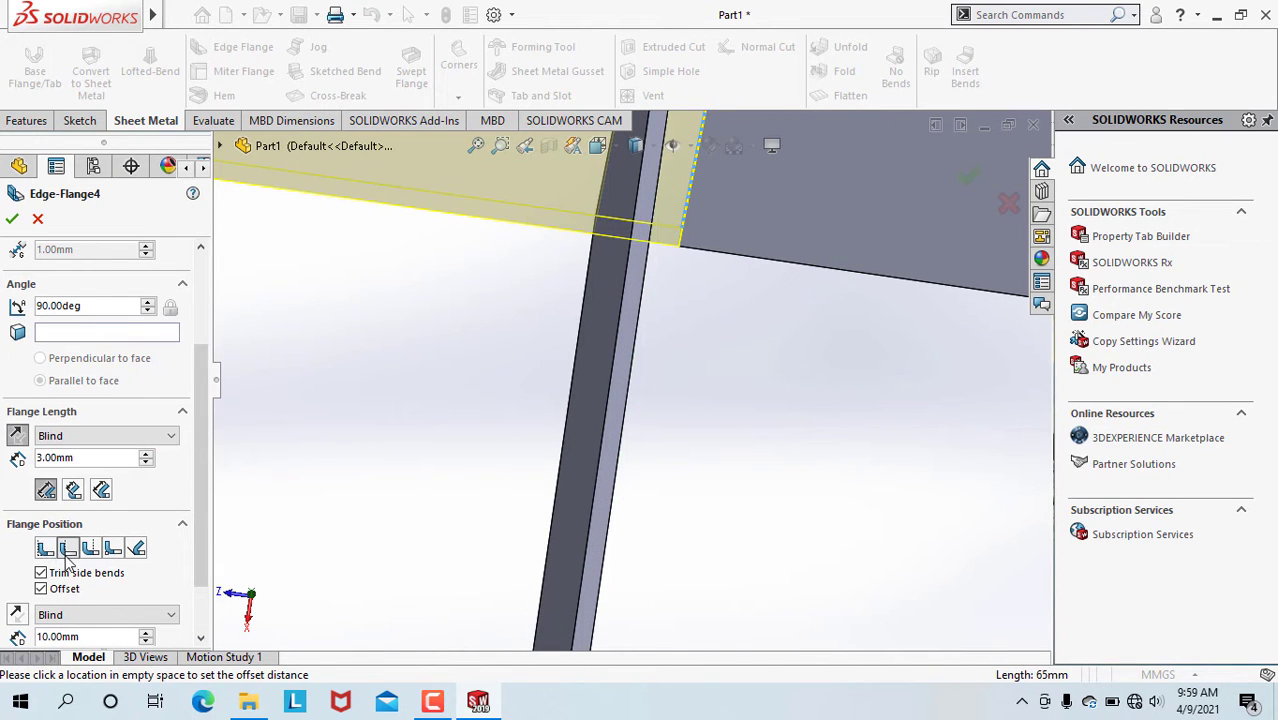
pyautogui.click(41, 588)
# - Try the Material Inside, Bend Outside and Bend from Virtual Sharp positions for the joining flange, including a 10 mm offset
pyautogui.click(45, 550)
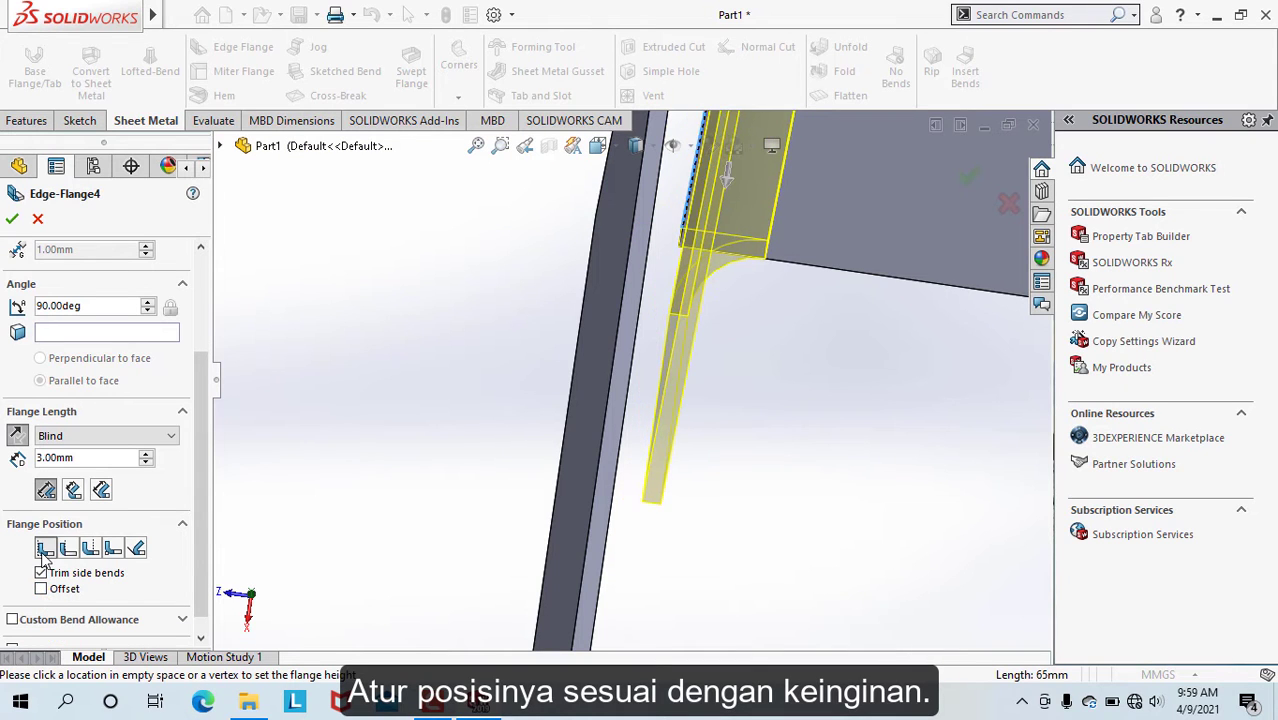
pyautogui.click(69, 551)
pyautogui.click(91, 552)
pyautogui.click(45, 549)
pyautogui.click(40, 588)
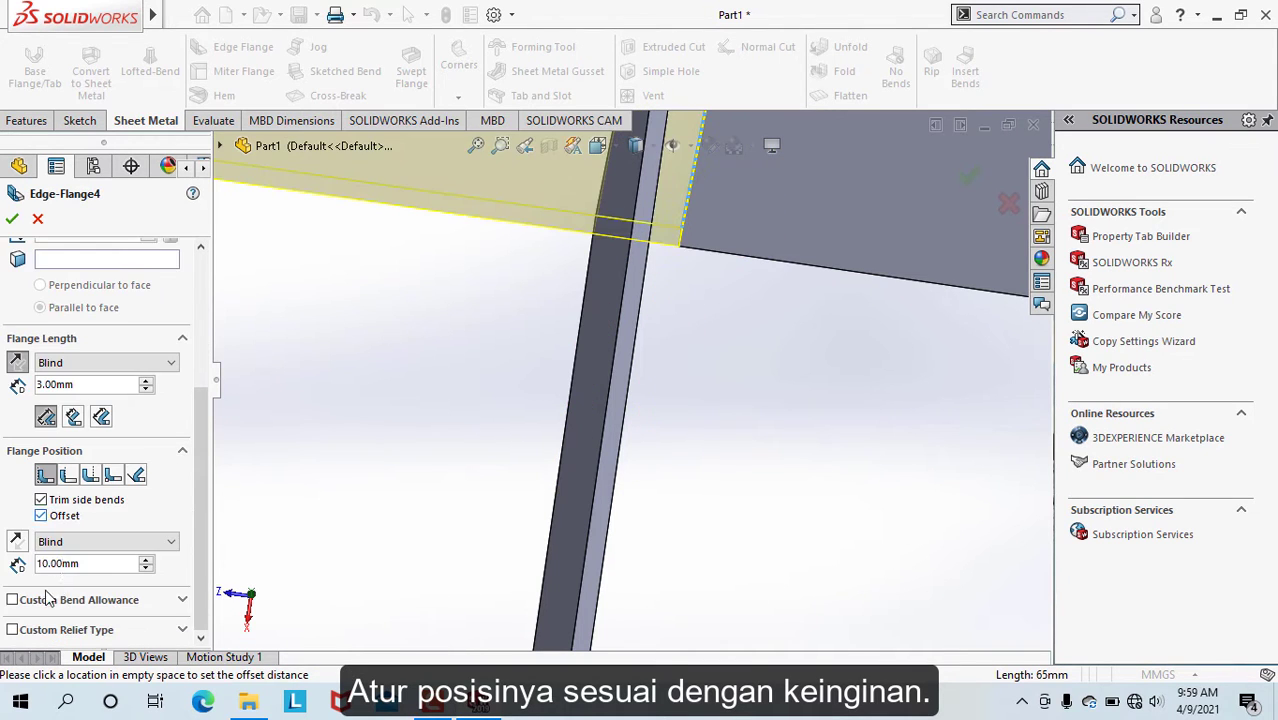
pyautogui.press('Return')
pyautogui.click(41, 516)
pyautogui.click(113, 530)
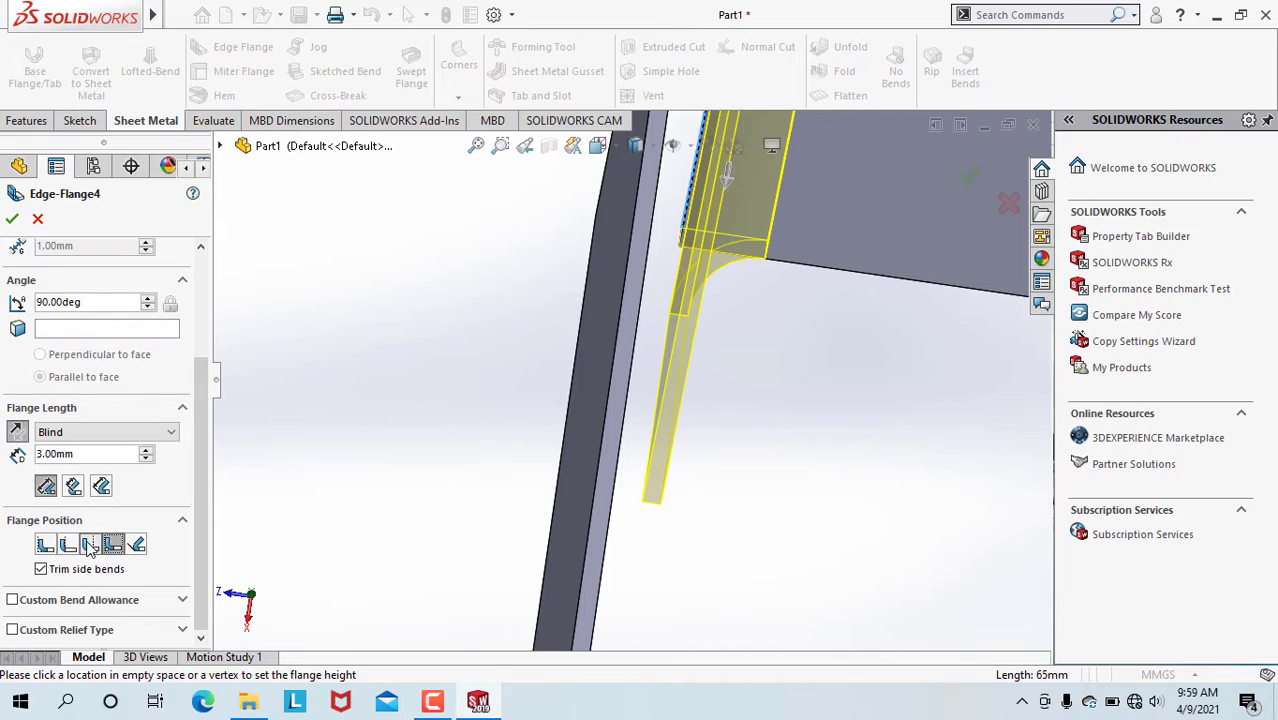
pyautogui.click(90, 545)
# - Set the joining flange's position to Material Outside without an offset and create the flange
pyautogui.click(68, 545)
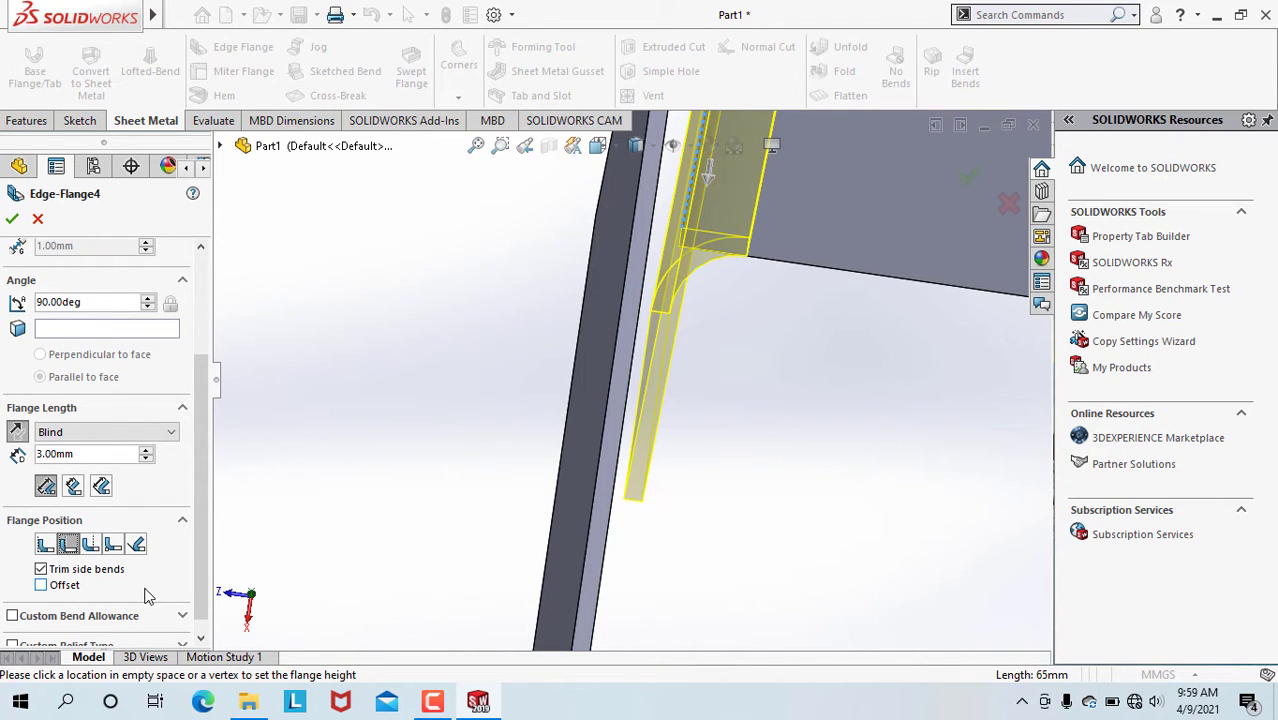
pyautogui.press('Return')
pyautogui.click(969, 178)
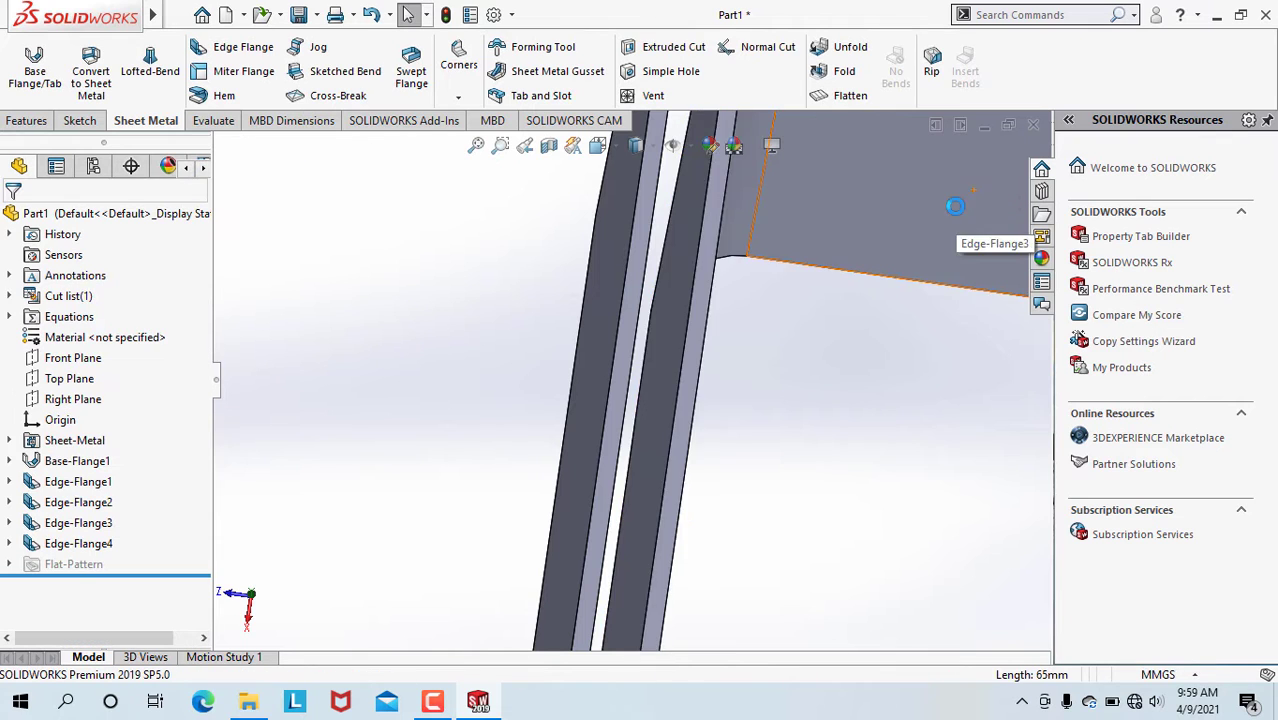
pyautogui.scroll(5, 861, 428)
pyautogui.moveTo(859, 427); pyautogui.dragTo(802, 452, button='middle')
pyautogui.scroll(-6, 578, 474)
pyautogui.moveTo(577, 476); pyautogui.dragTo(579, 410, button='middle')
pyautogui.scroll(8, 579, 476)
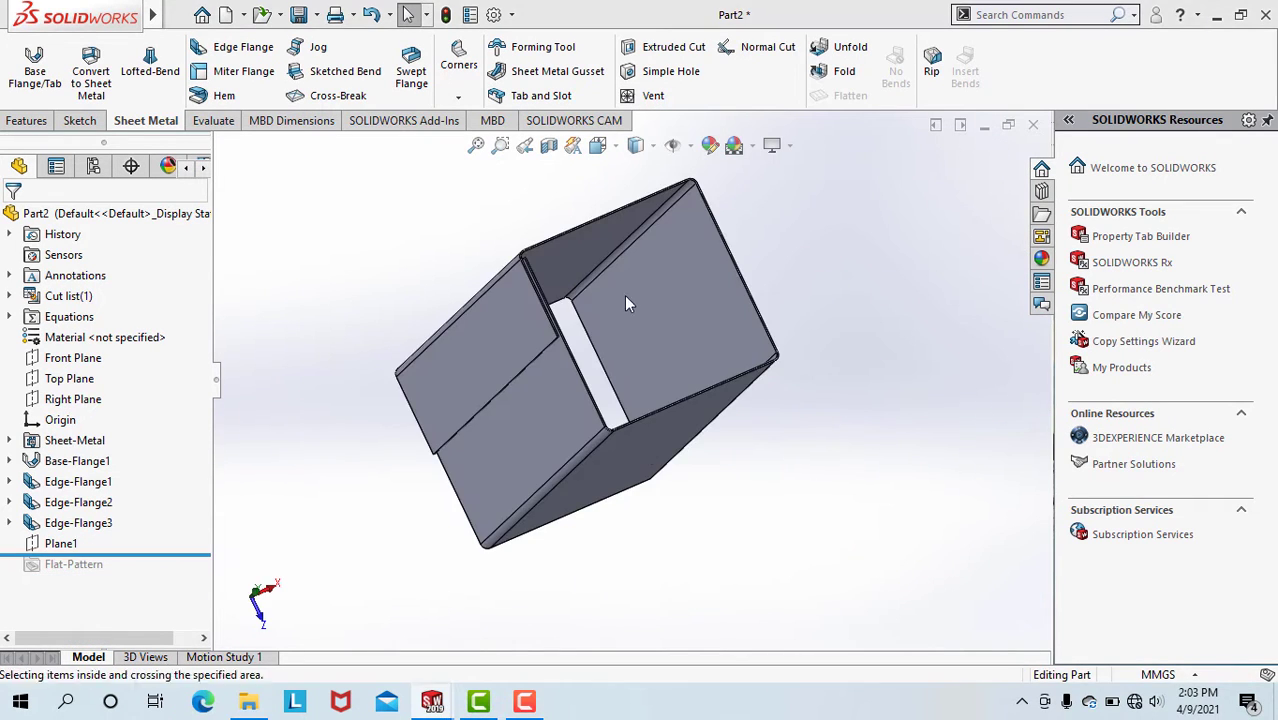
# - Start a 12.5 mm long edge flange on one short edge of the box's open end
pyautogui.moveTo(624, 295); pyautogui.dragTo(573, 288, button='middle')
pyautogui.scroll(-4, 573, 288)
pyautogui.click(207, 49)
pyautogui.scroll(-6, 585, 349)
pyautogui.click(577, 379)
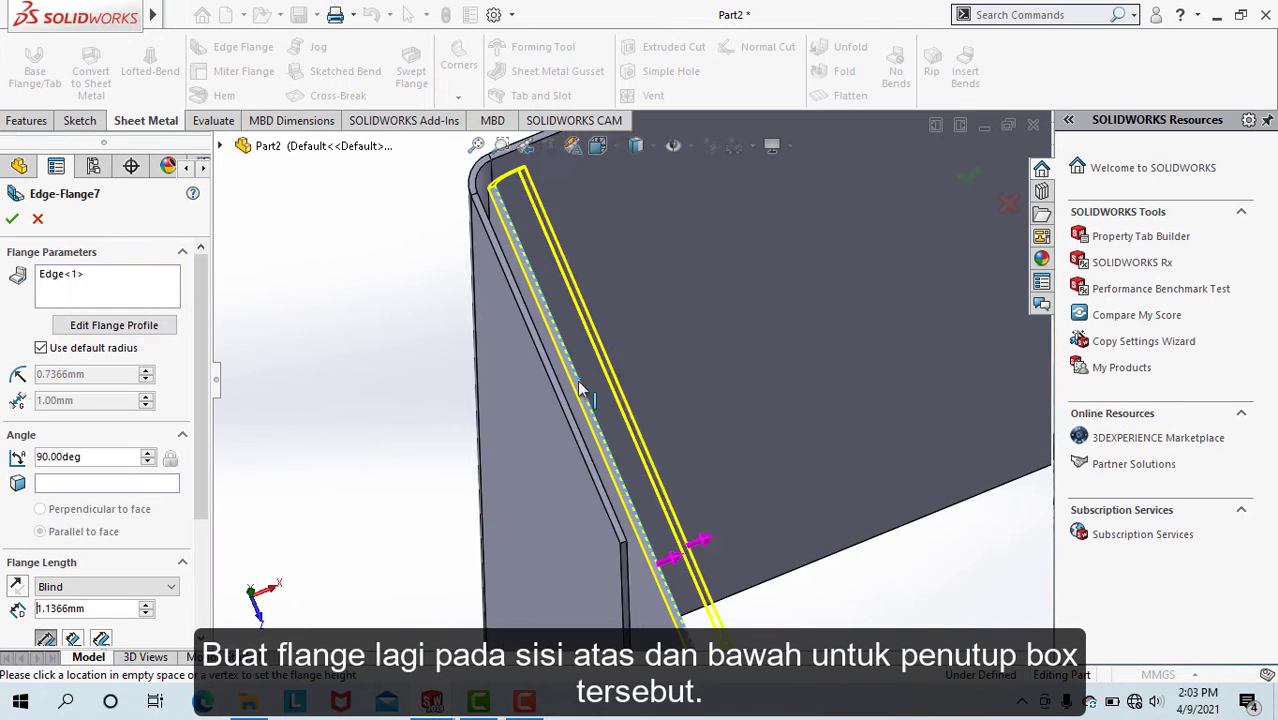
pyautogui.doubleClick(92, 608)
pyautogui.write('12.5')
pyautogui.press('Return')
# - Add the opposite edge of the box end to the same flange and create both closing flaps
pyautogui.scroll(5, 546, 332)
pyautogui.scroll(-7, 866, 261)
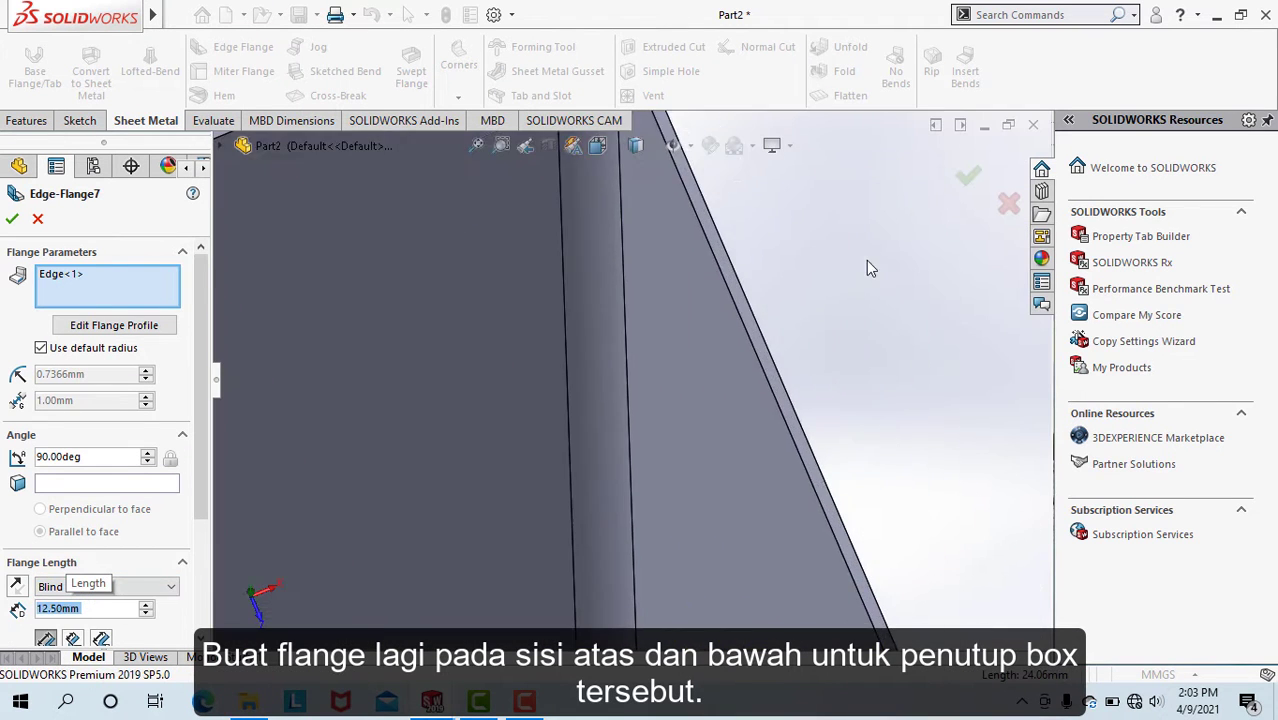
pyautogui.click(761, 357)
pyautogui.scroll(2, 763, 358)
pyautogui.click(966, 178)
pyautogui.scroll(8, 733, 324)
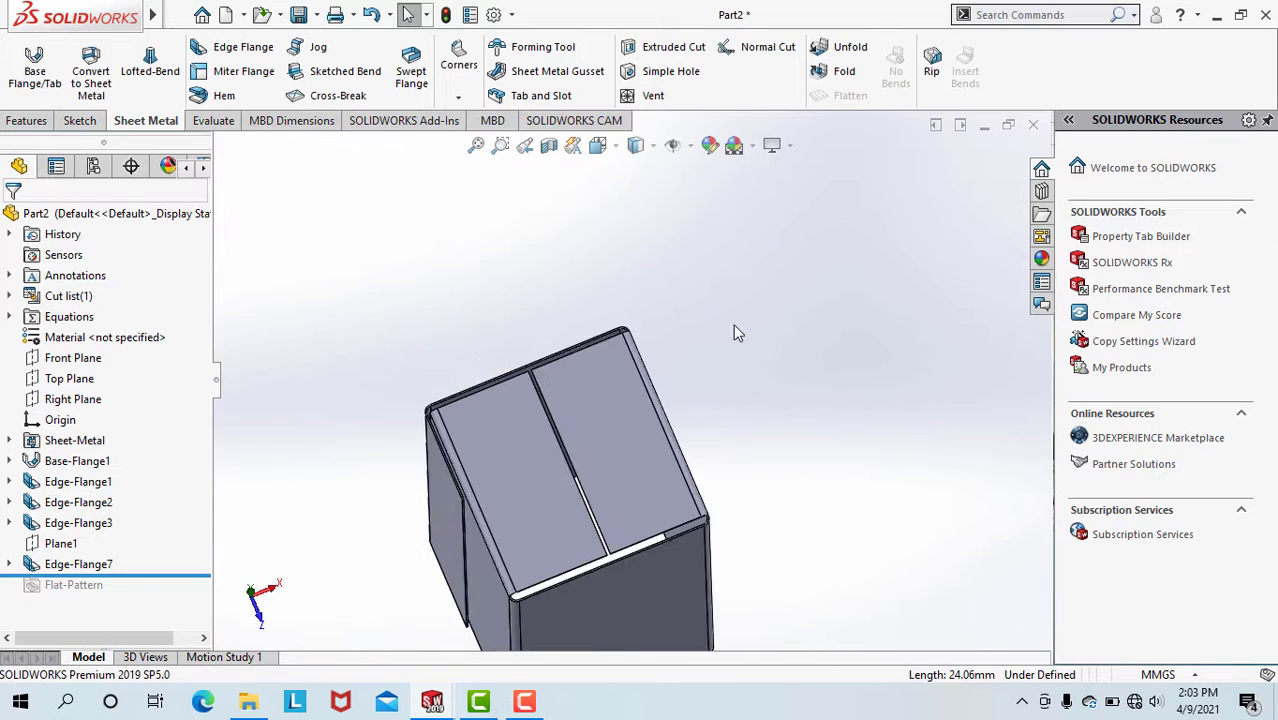
# - Examine the two end flaps, the box corners and the second side flange from several angles
pyautogui.scroll(-10, 490, 375)
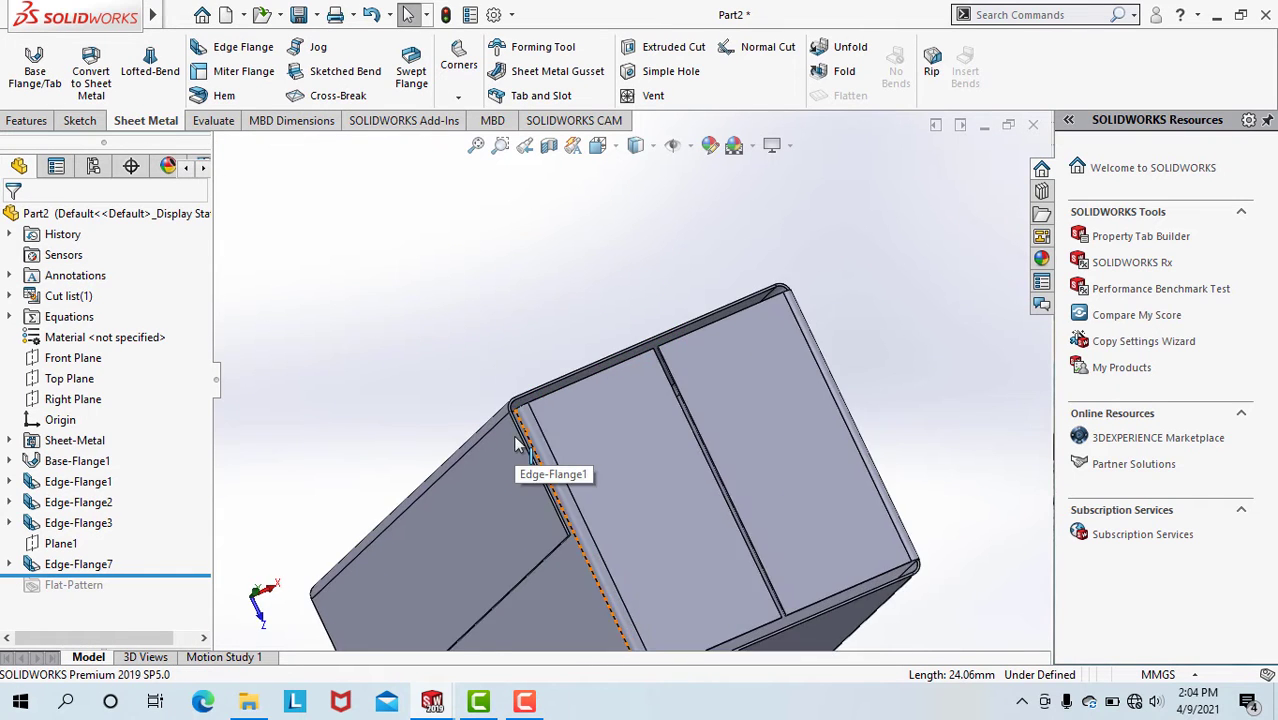
pyautogui.scroll(4, 656, 366)
pyautogui.moveTo(656, 367); pyautogui.dragTo(556, 590, button='middle')
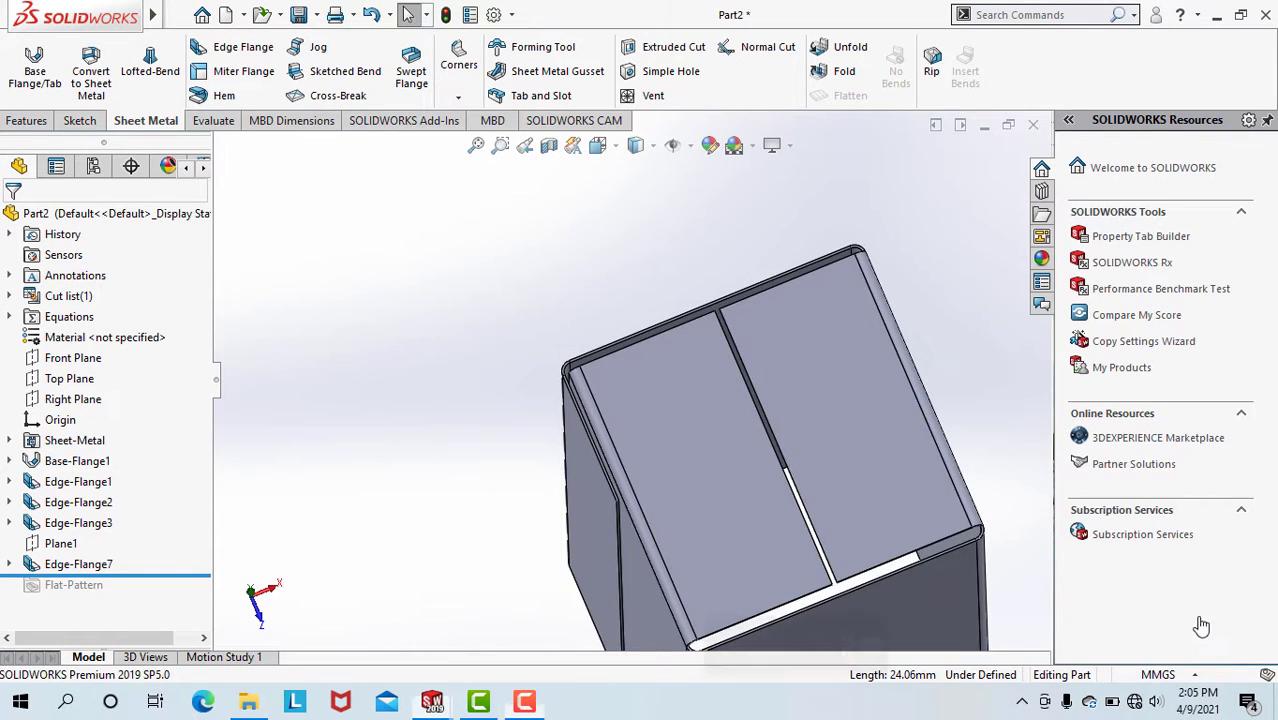
pyautogui.scroll(3, 891, 462)
pyautogui.moveTo(830, 447); pyautogui.dragTo(300, 470, button='middle')
pyautogui.click(78, 503)
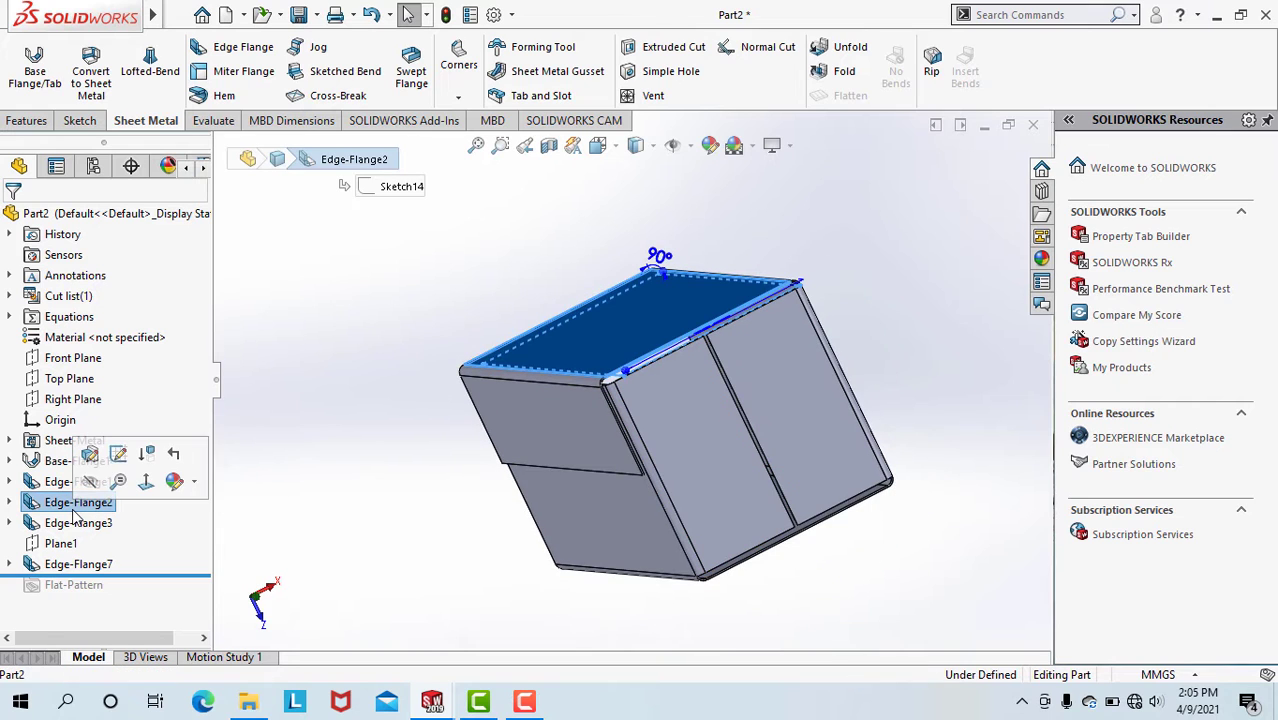
pyautogui.click(251, 449)
pyautogui.scroll(-8, 885, 294)
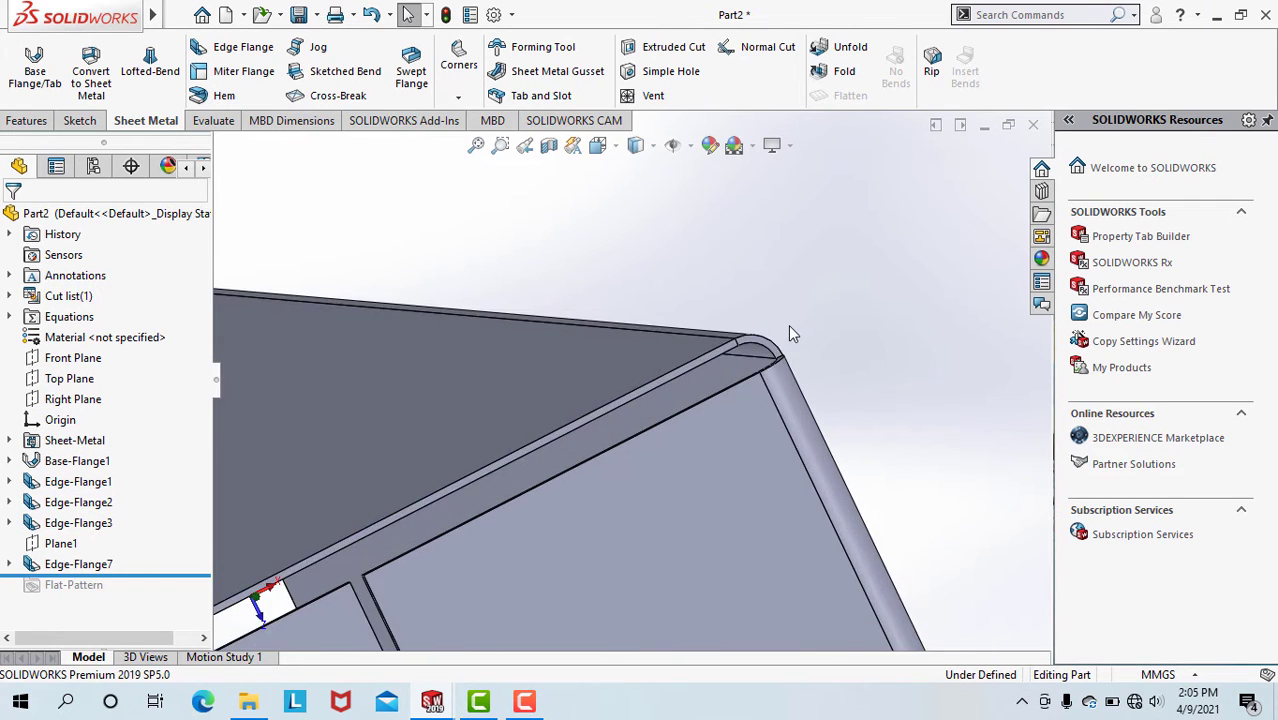
pyautogui.scroll(7, 788, 324)
pyautogui.moveTo(788, 324); pyautogui.dragTo(549, 390, button='middle')
pyautogui.scroll(-3, 577, 367)
pyautogui.scroll(1, 549, 390)
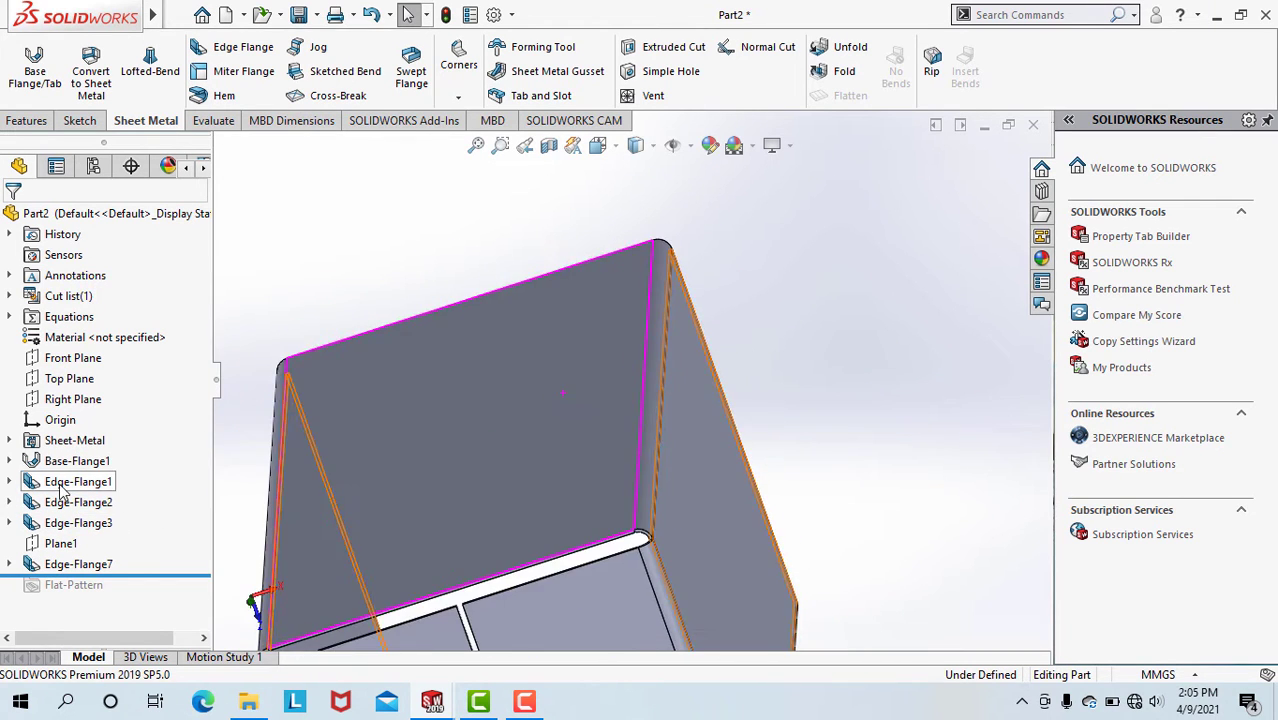
# - Open the second side flange for editing and try flange lengths of 21 mm and 25 mm
pyautogui.click(78, 502)
pyautogui.rightClick(78, 502)
pyautogui.click(71, 508)
pyautogui.press('Return')
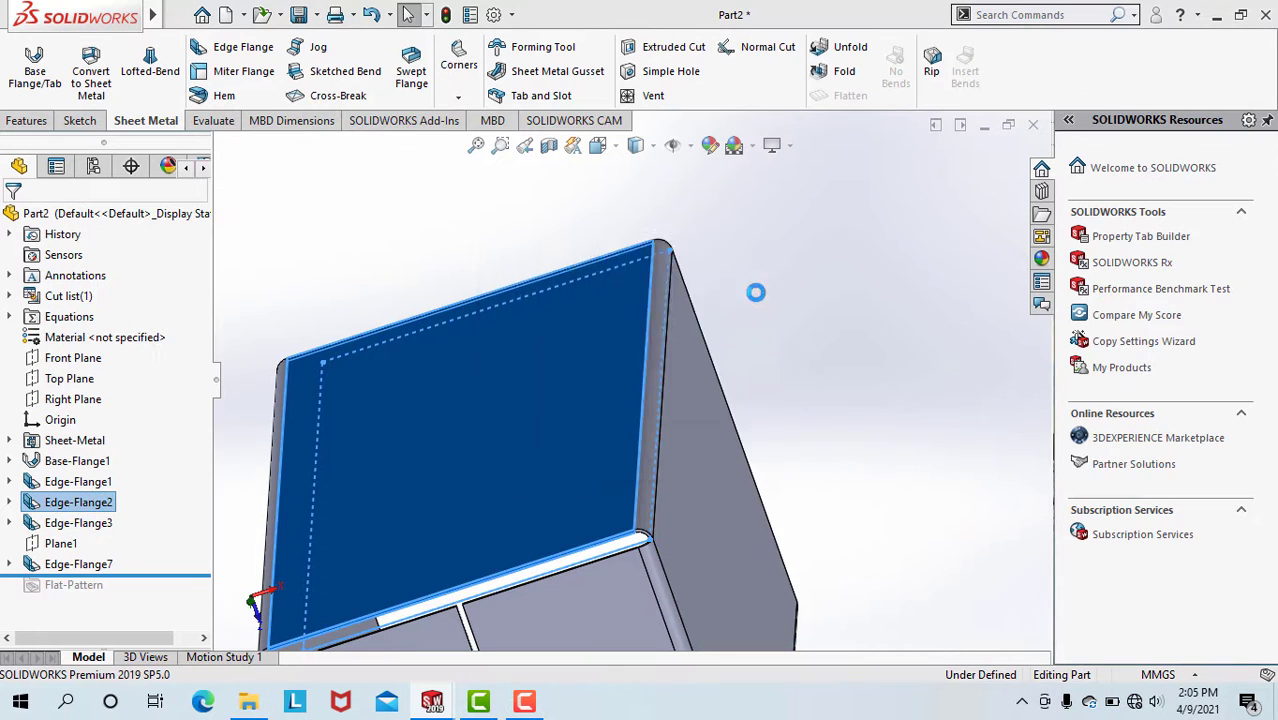
pyautogui.click(243, 47)
pyautogui.click(656, 400)
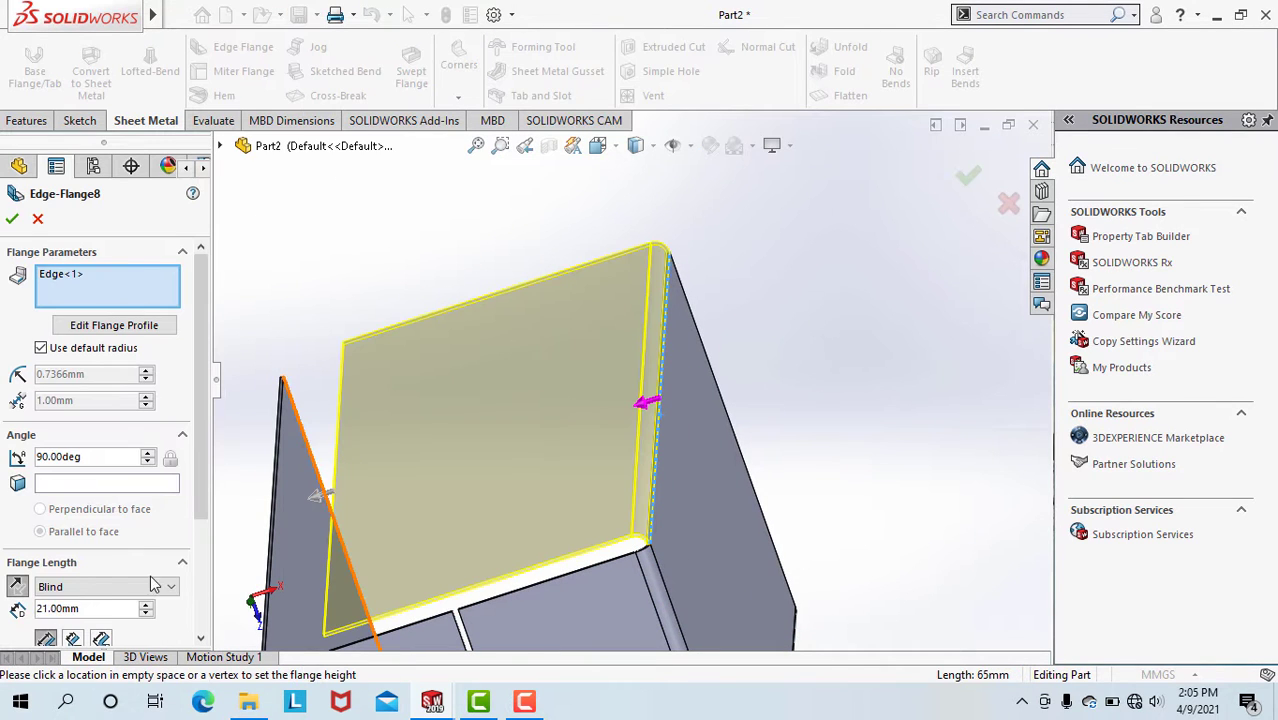
pyautogui.scroll(-6, 661, 488)
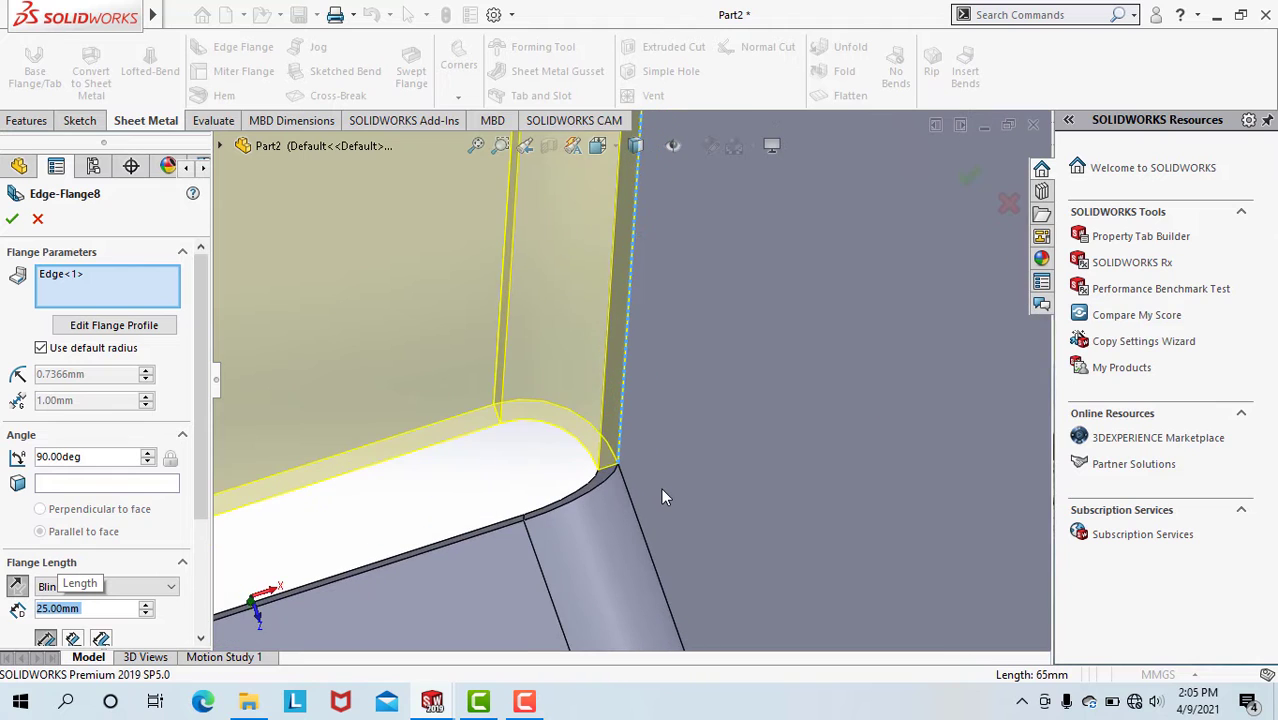
pyautogui.scroll(5, 661, 488)
pyautogui.click(47, 218)
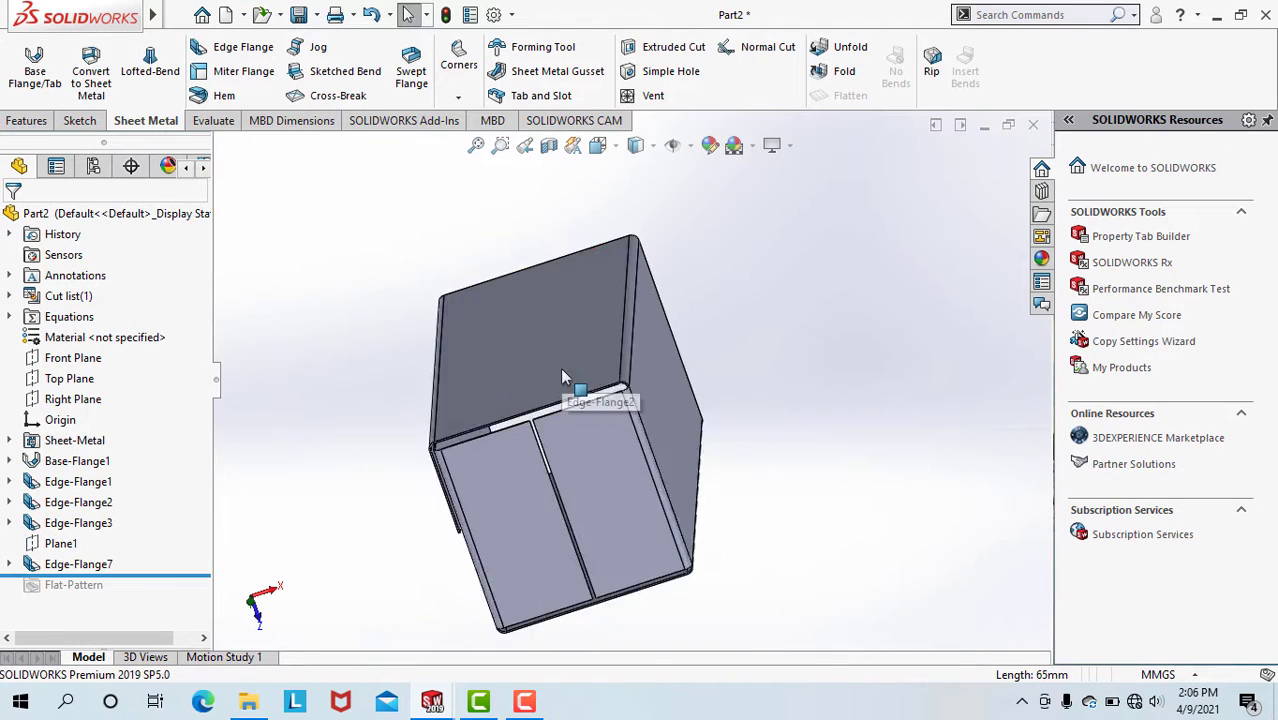
# - Start a 25 mm long edge flange for the lid on a remaining wall edge at the flapped end
pyautogui.moveTo(560, 369); pyautogui.dragTo(592, 390, button='middle')
pyautogui.scroll(-4, 620, 335)
pyautogui.moveTo(620, 340); pyautogui.dragTo(505, 362, button='middle')
pyautogui.scroll(-3, 513, 357)
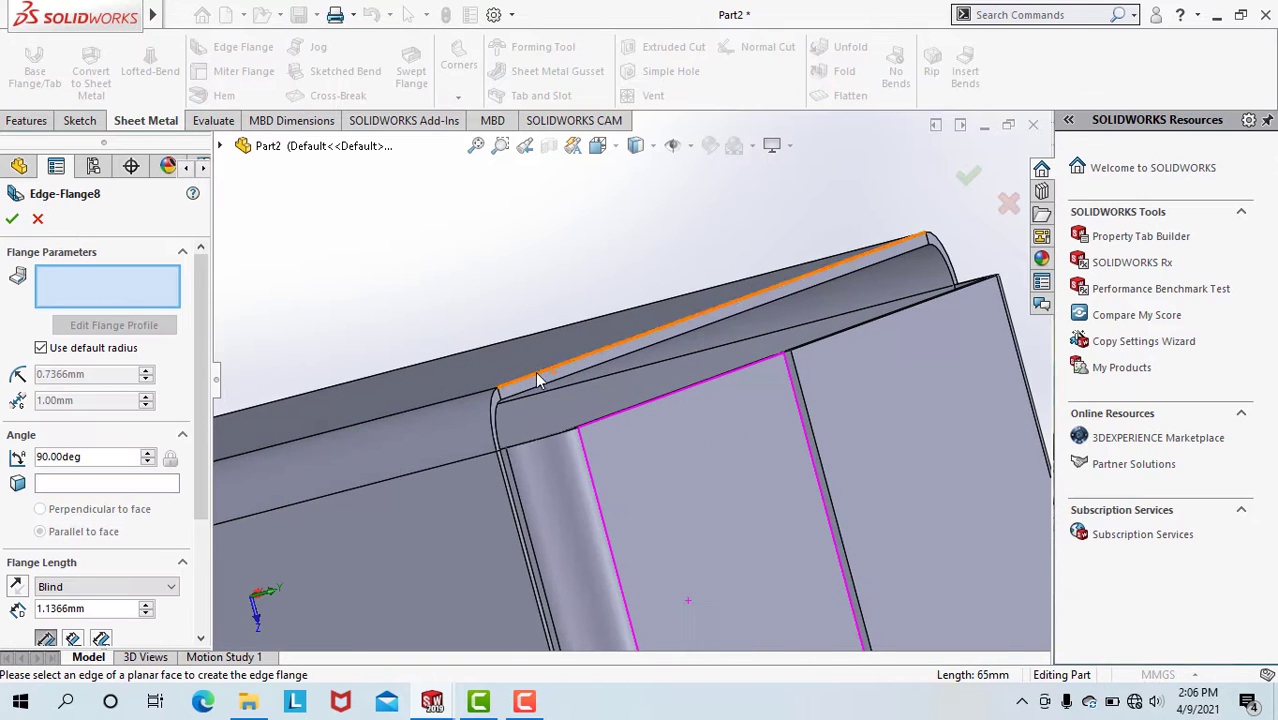
pyautogui.click(538, 379)
pyautogui.scroll(4, 664, 543)
pyautogui.scroll(4, 725, 607)
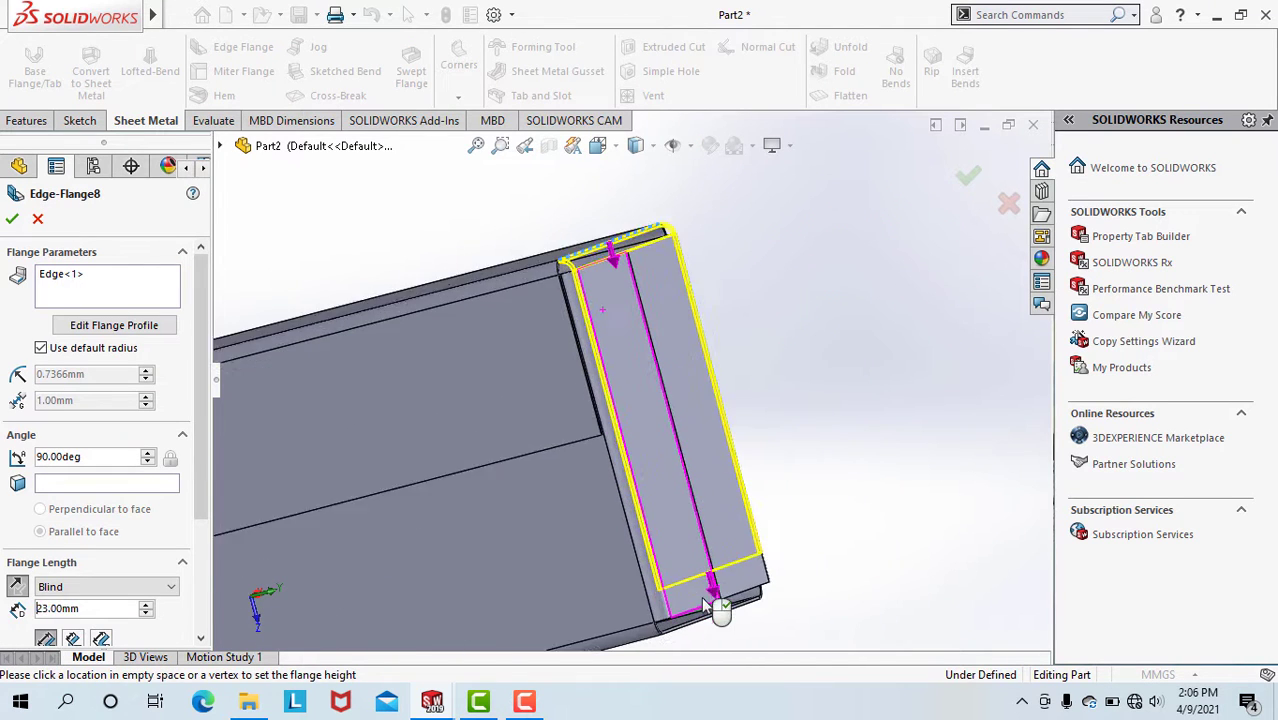
pyautogui.scroll(-2, 695, 594)
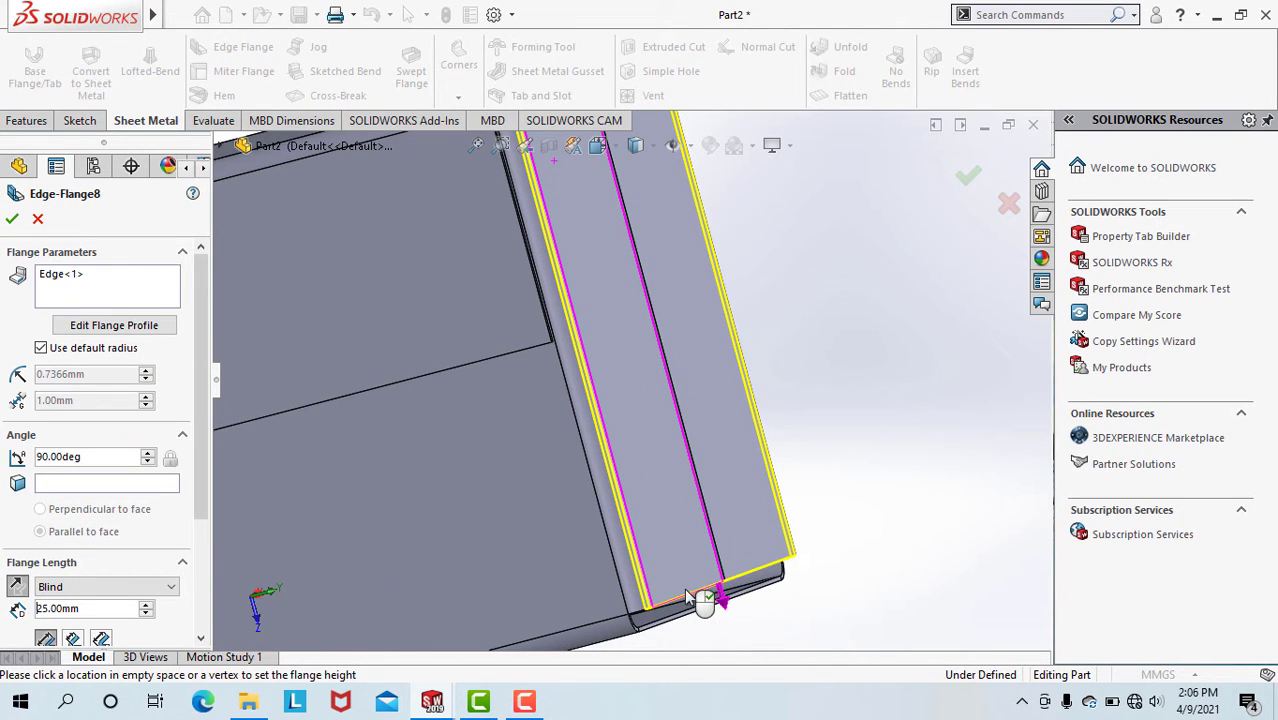
pyautogui.scroll(4, 688, 597)
pyautogui.scroll(-1, 620, 310)
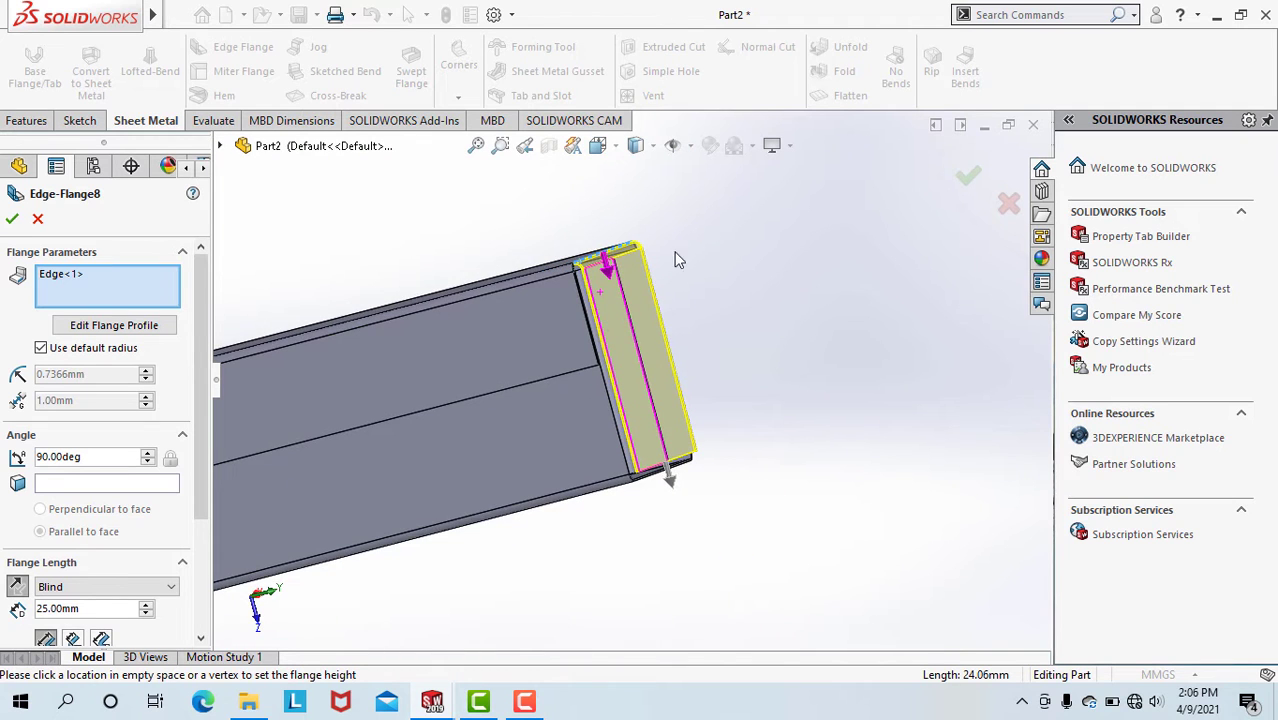
# - Set the lid flange's angle to 45 degrees and create the flange
pyautogui.scroll(1, 600, 380)
pyautogui.write('45')
pyautogui.press('Return')
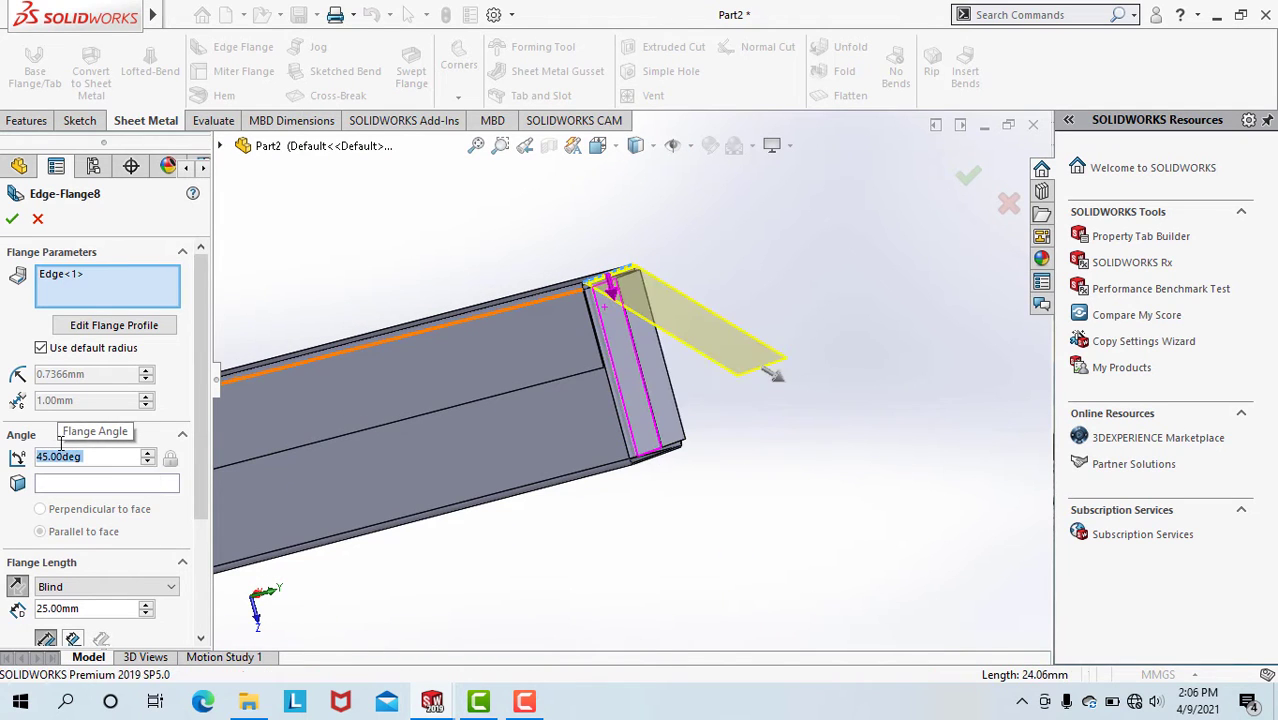
pyautogui.scroll(-5, 617, 299)
pyautogui.moveTo(617, 299); pyautogui.dragTo(618, 363, button='middle')
pyautogui.scroll(4, 574, 347)
pyautogui.scroll(-5, 620, 365)
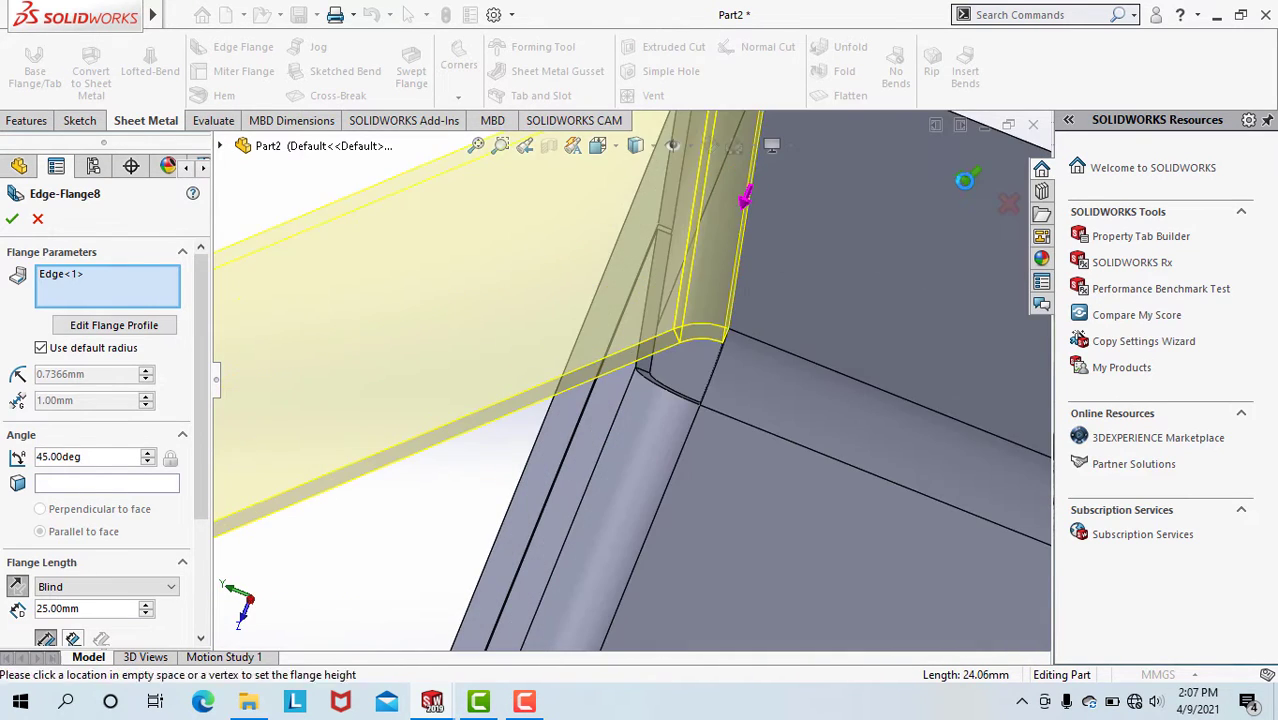
pyautogui.click(965, 179)
pyautogui.scroll(5, 749, 333)
pyautogui.moveTo(685, 436); pyautogui.dragTo(561, 408, button='middle')
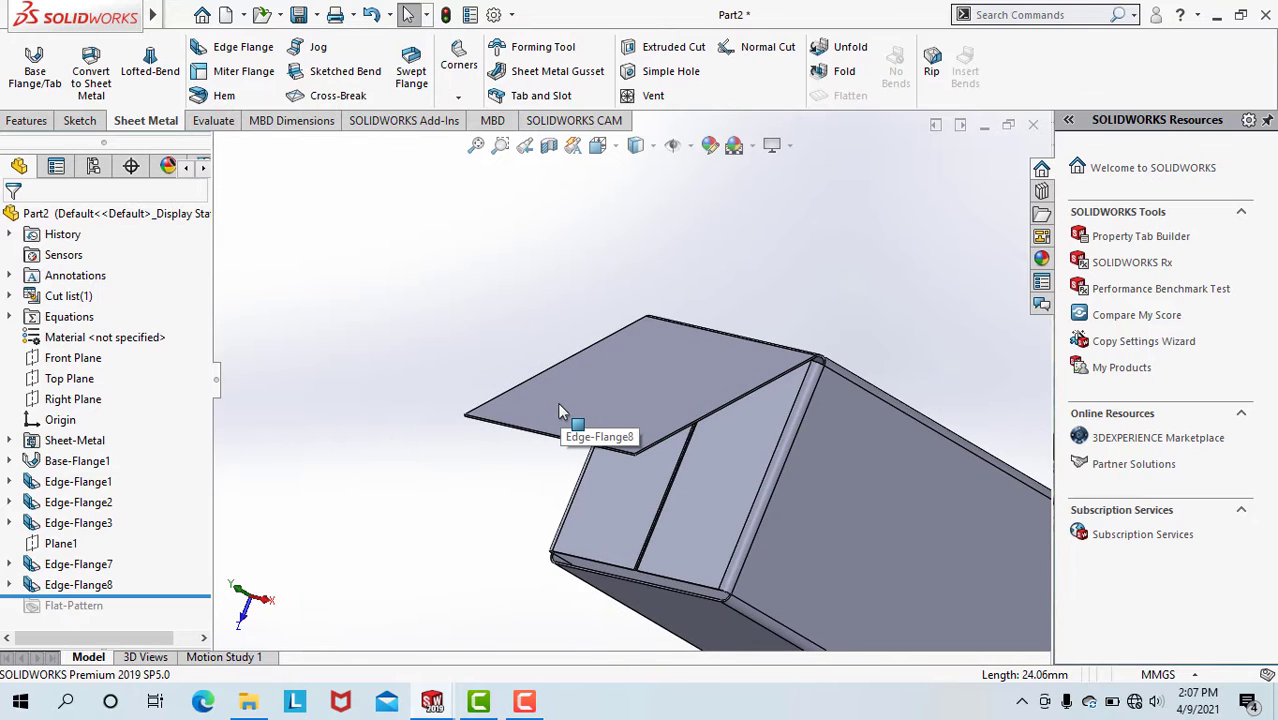
# - Create a 10 mm long, 90-degree edge flange on the lid's free edge as its locking tab
pyautogui.click(232, 47)
pyautogui.scroll(-5, 555, 450)
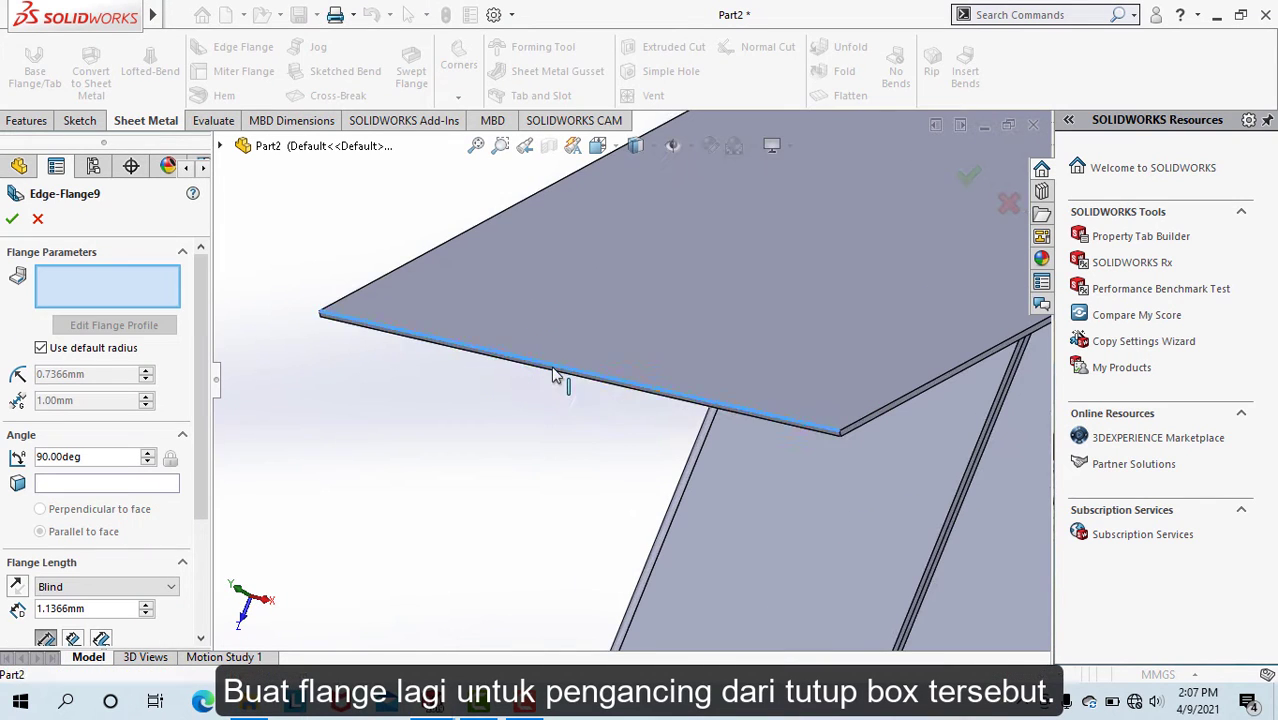
pyautogui.click(556, 376)
pyautogui.doubleClick(80, 608)
pyautogui.write('1')
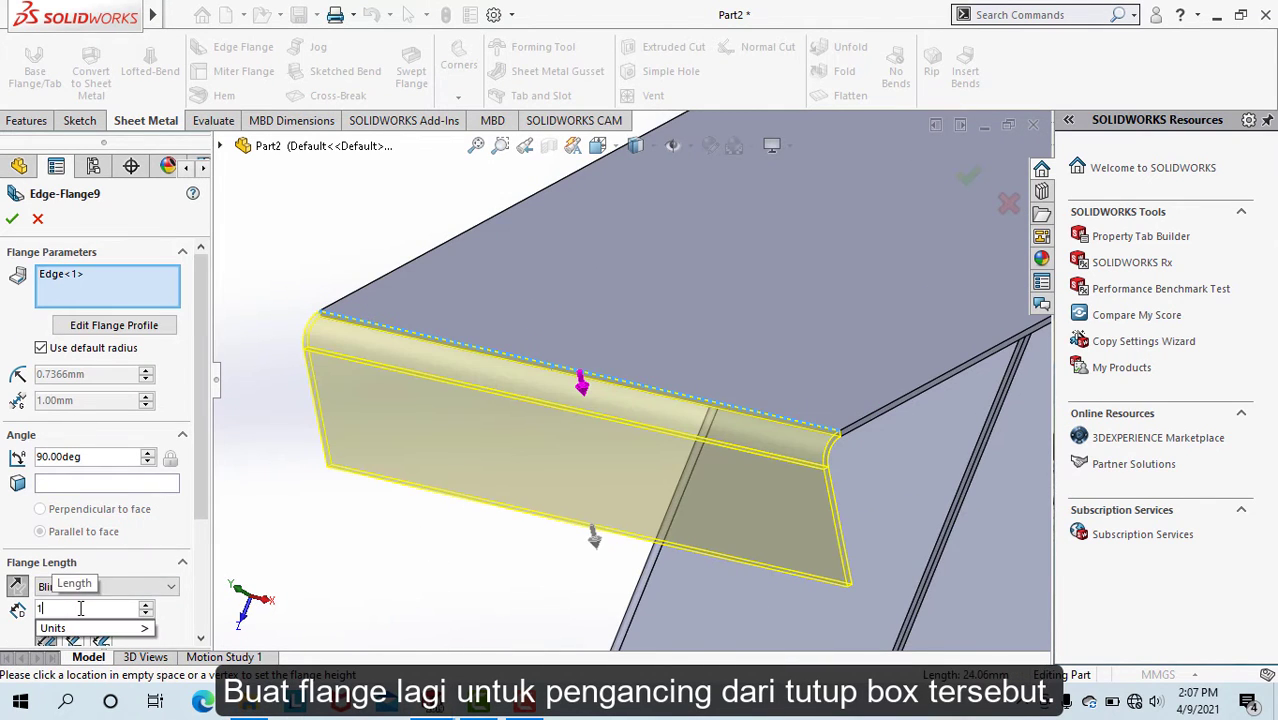
pyautogui.write('0.00mm')
pyautogui.press('Return')
pyautogui.scroll(5, 620, 477)
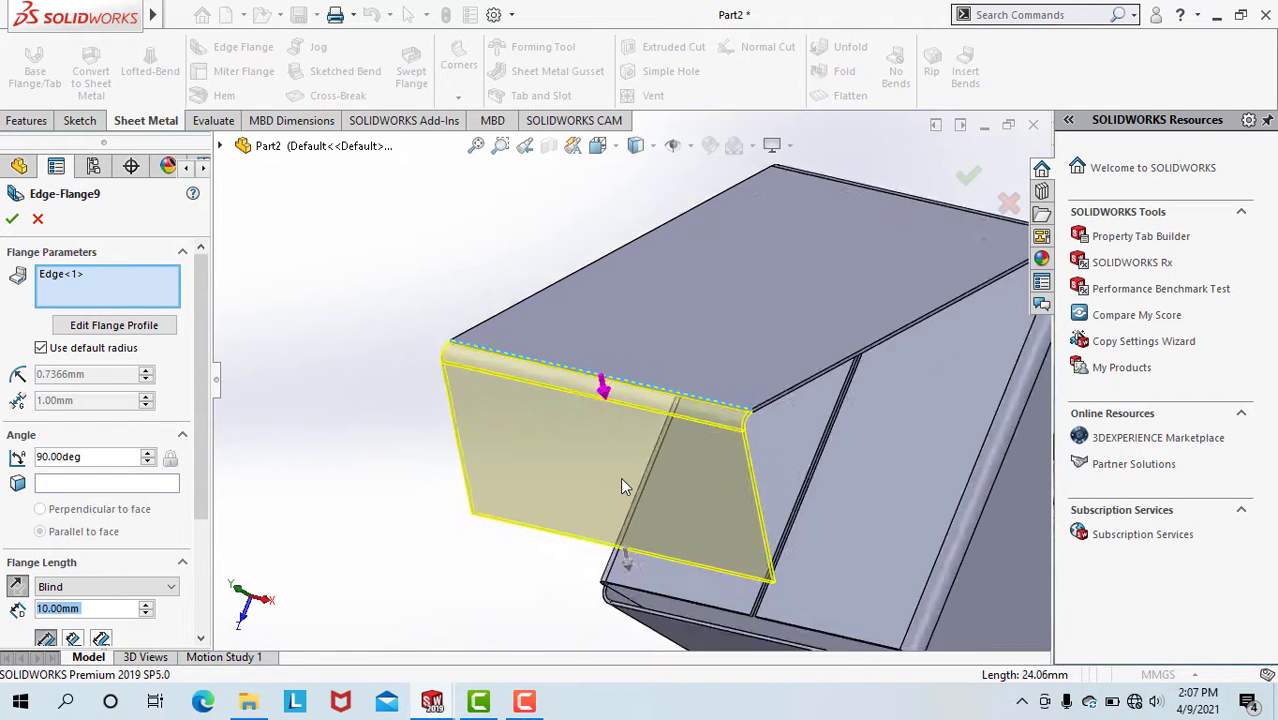
pyautogui.moveTo(388, 595); pyautogui.dragTo(440, 555, button='middle')
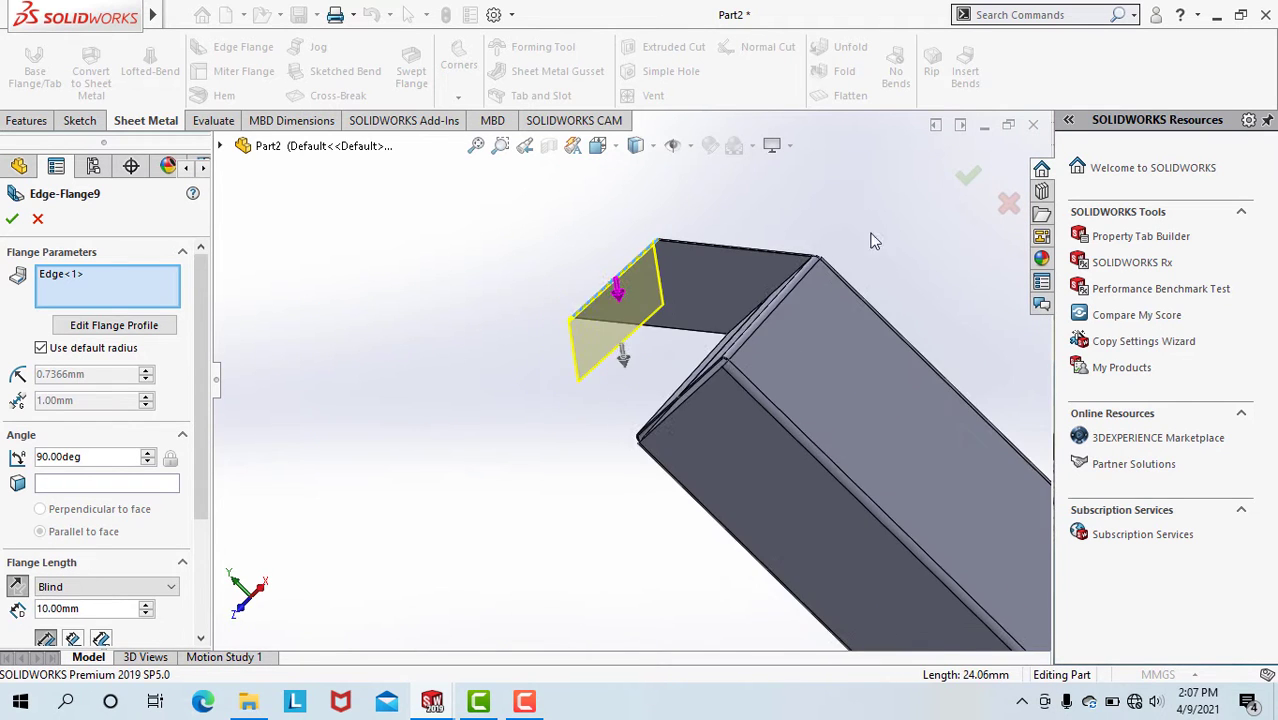
pyautogui.click(967, 176)
# - Start a 12.5 mm long, 90-degree edge flange on a wall edge at the box's open end
pyautogui.moveTo(807, 294); pyautogui.dragTo(622, 370, button='middle')
pyautogui.scroll(-2, 583, 311)
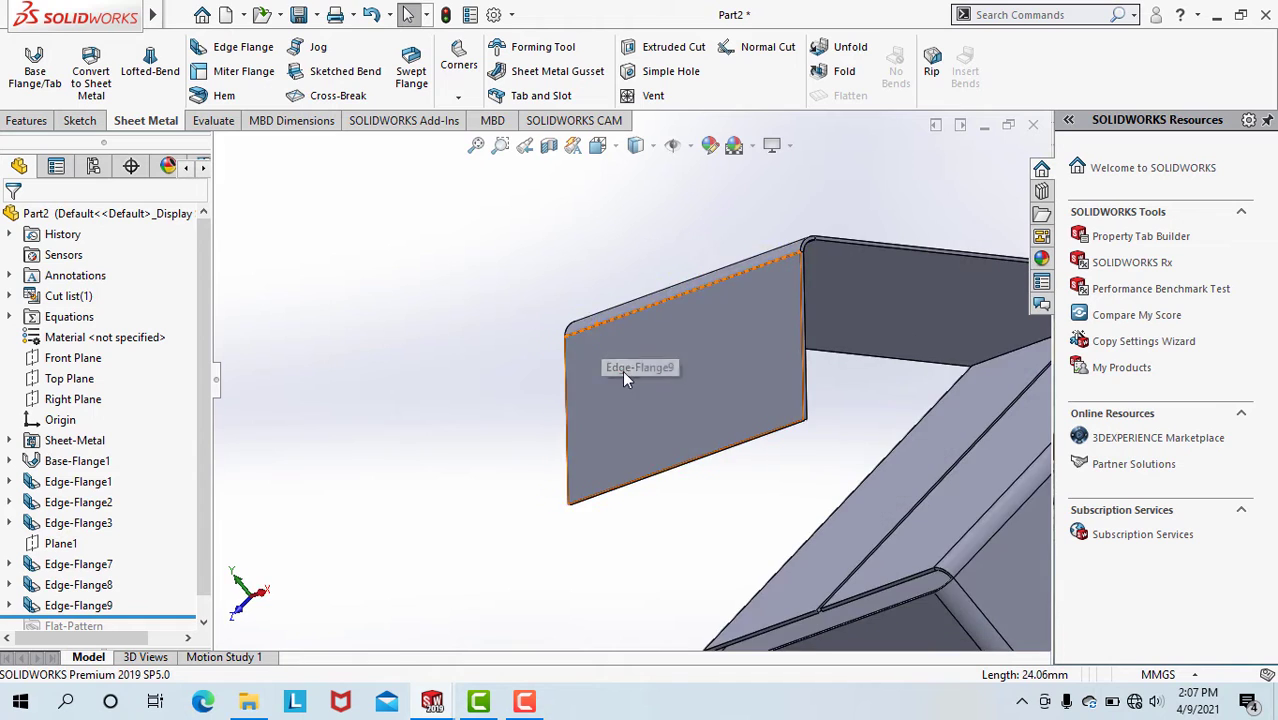
pyautogui.scroll(9, 688, 488)
pyautogui.moveTo(688, 488)
pyautogui.mouseDown(button='middle')
pyautogui.moveTo(700, 486)
pyautogui.moveTo(692, 470)
pyautogui.mouseUp(button='middle')
pyautogui.scroll(-5, 692, 468)
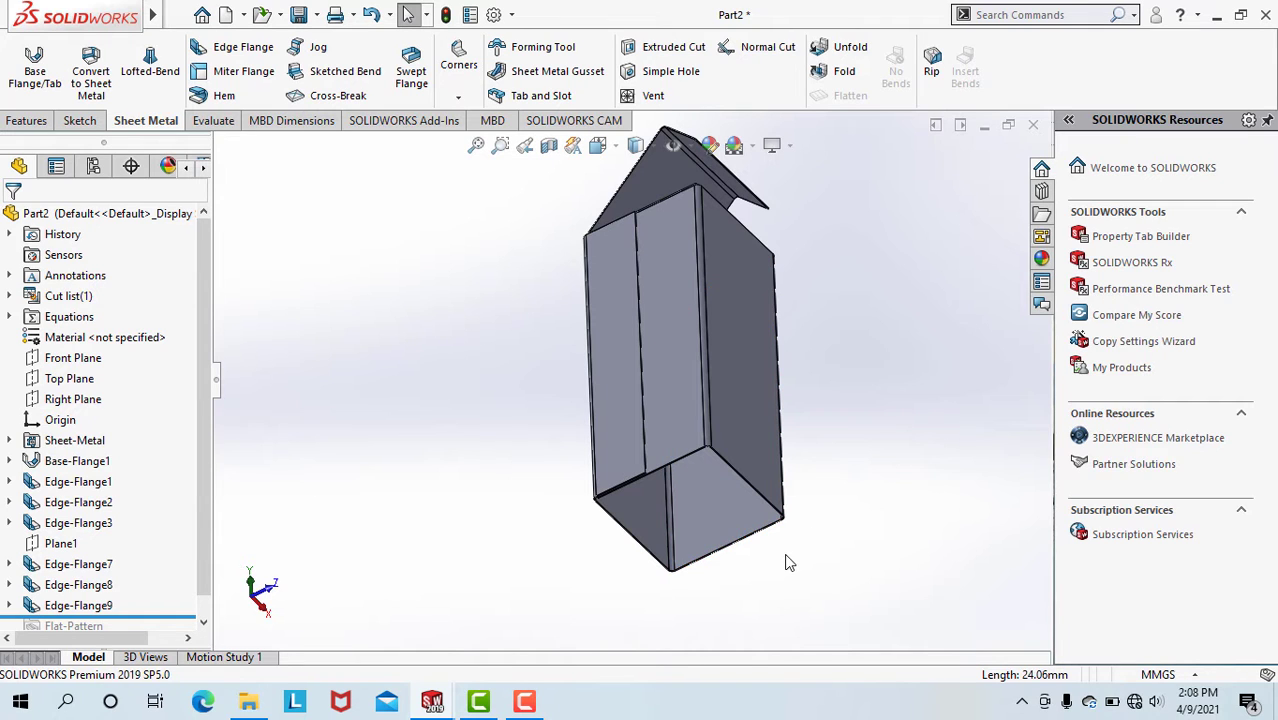
pyautogui.scroll(-2, 650, 491)
pyautogui.click(232, 50)
pyautogui.scroll(-3, 709, 580)
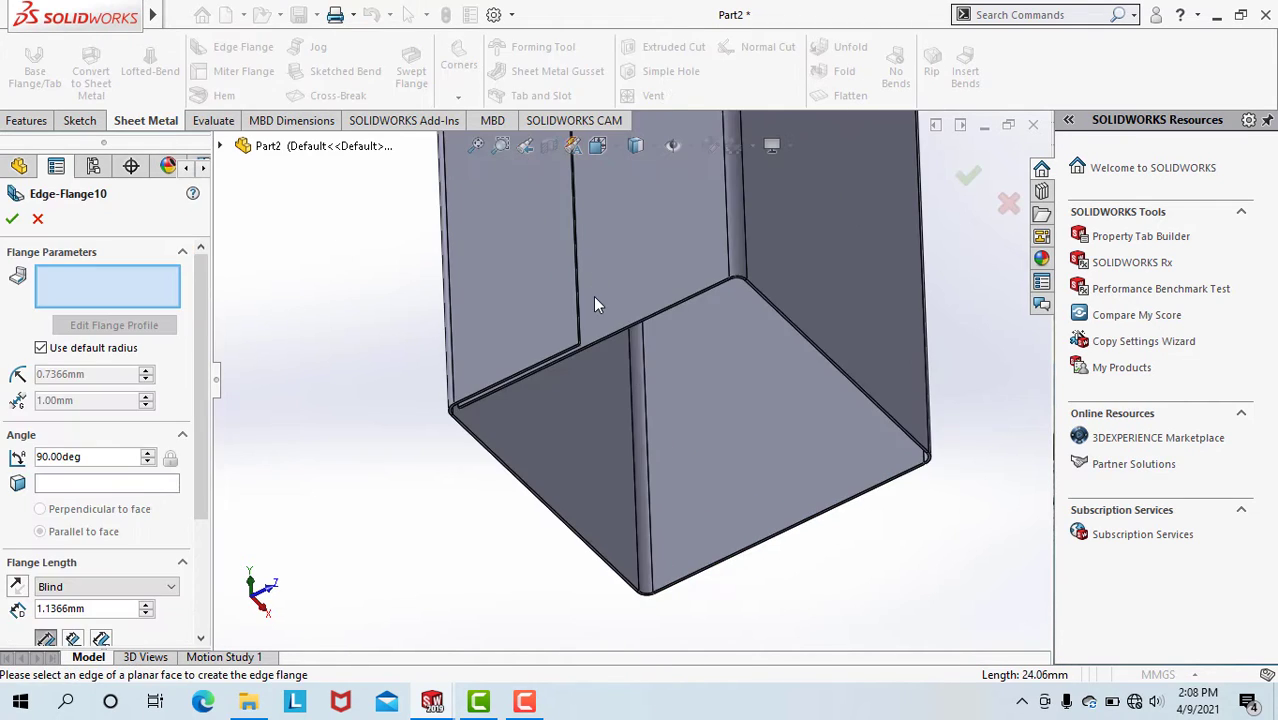
pyautogui.scroll(-3, 597, 312)
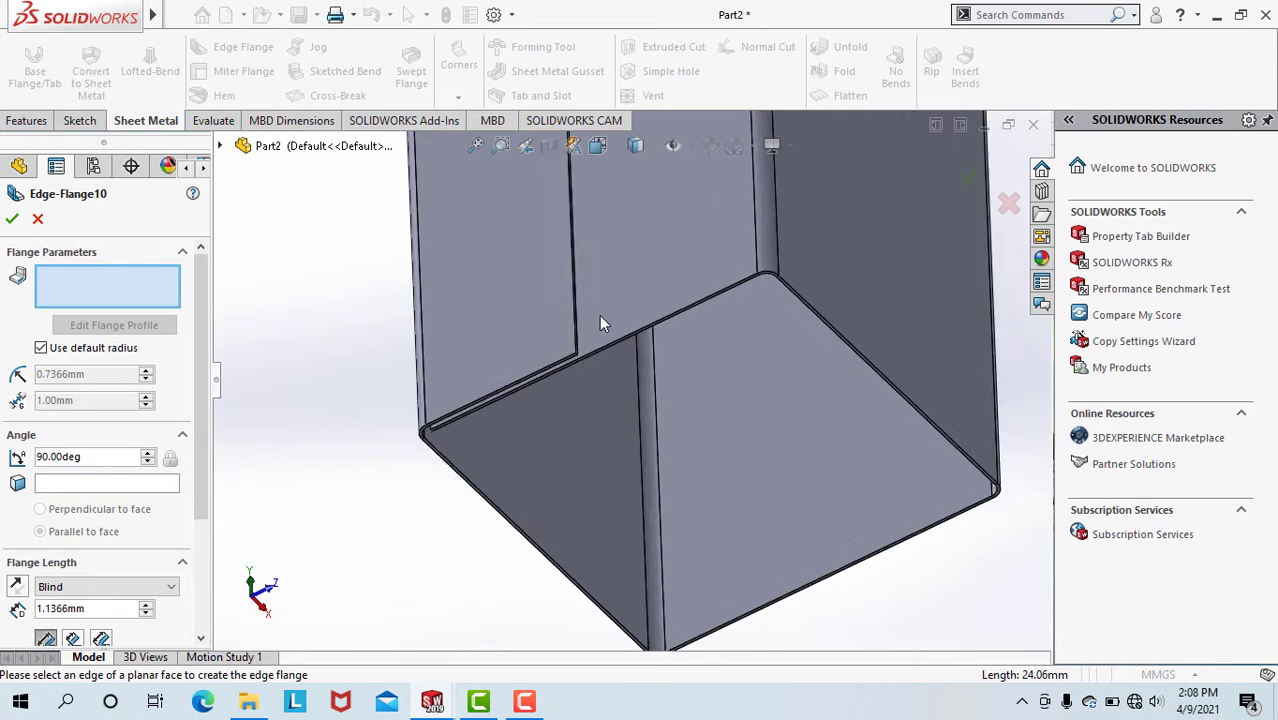
pyautogui.click(614, 387)
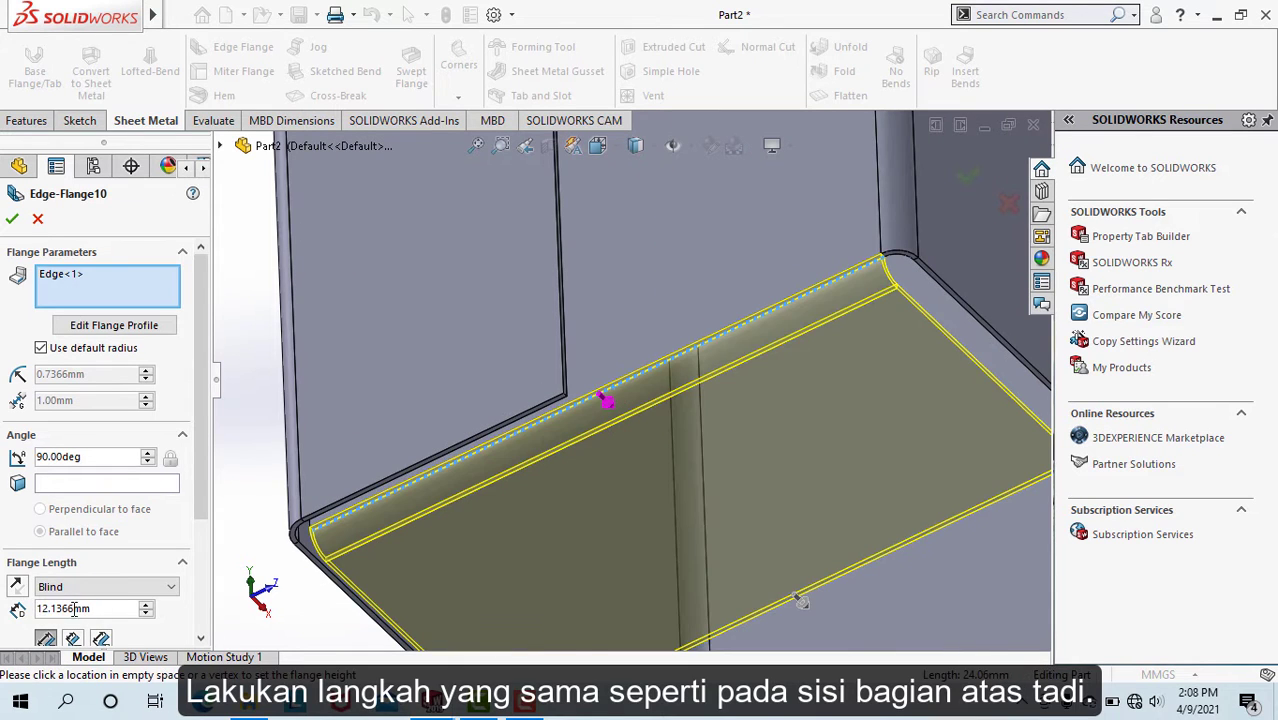
pyautogui.write('12.5')
pyautogui.press('Return')
# - Add the opposite wall edge at the open end to the flange and create both end flaps
pyautogui.scroll(5, 650, 421)
pyautogui.moveTo(813, 576); pyautogui.dragTo(720, 520, button='middle')
pyautogui.scroll(-5, 736, 391)
pyautogui.click(736, 391)
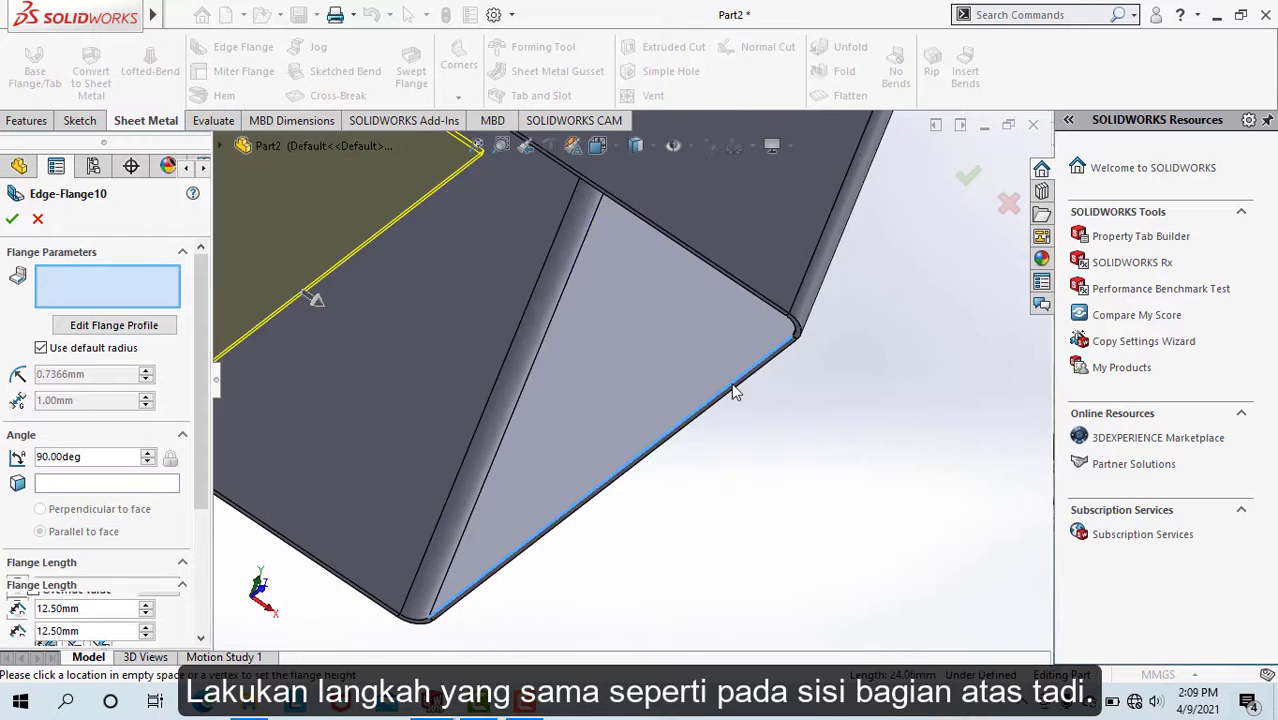
pyautogui.scroll(5, 736, 391)
pyautogui.click(968, 177)
# - Start a 25 mm long edge flange for the second lid on a remaining wall edge, directed across the new flaps
pyautogui.scroll(3, 742, 422)
pyautogui.moveTo(713, 422); pyautogui.dragTo(615, 380, button='middle')
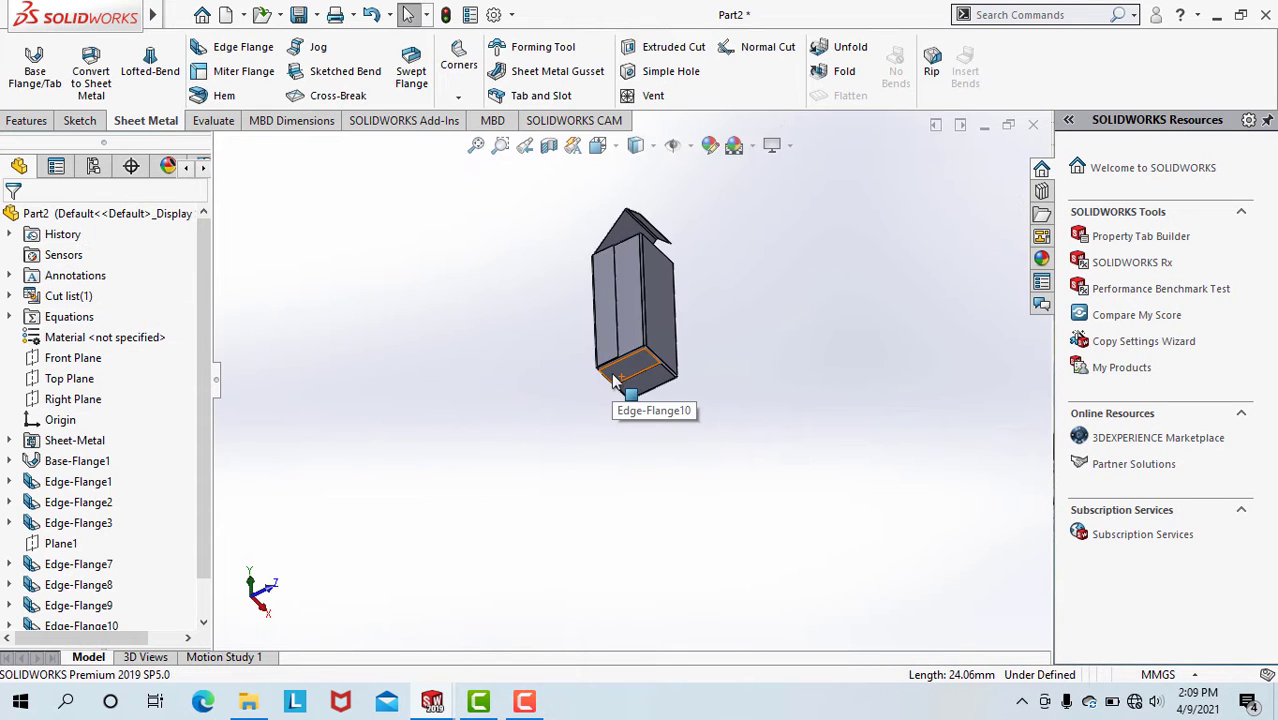
pyautogui.scroll(-5, 659, 360)
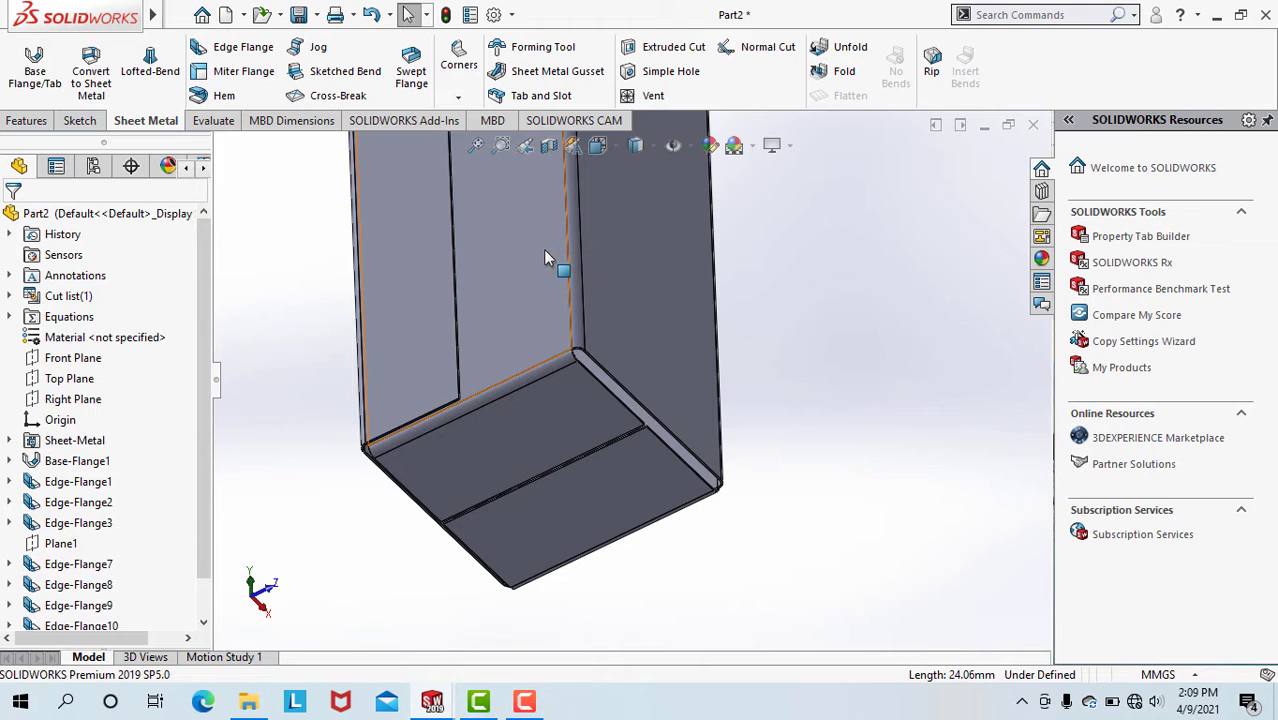
pyautogui.click(240, 48)
pyautogui.scroll(-3, 557, 375)
pyautogui.click(635, 351)
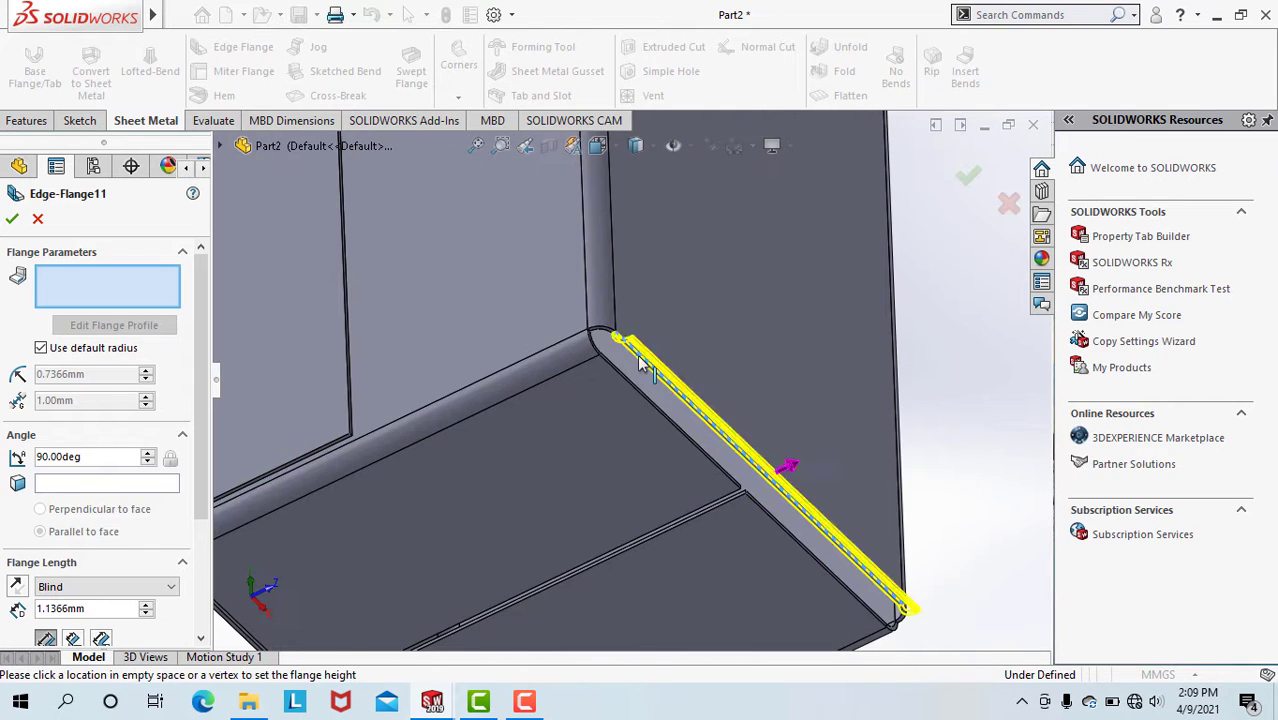
pyautogui.click(291, 540)
pyautogui.click(248, 557)
pyautogui.scroll(4, 830, 447)
pyautogui.moveTo(830, 447); pyautogui.dragTo(613, 392, button='middle')
pyautogui.scroll(-3, 613, 392)
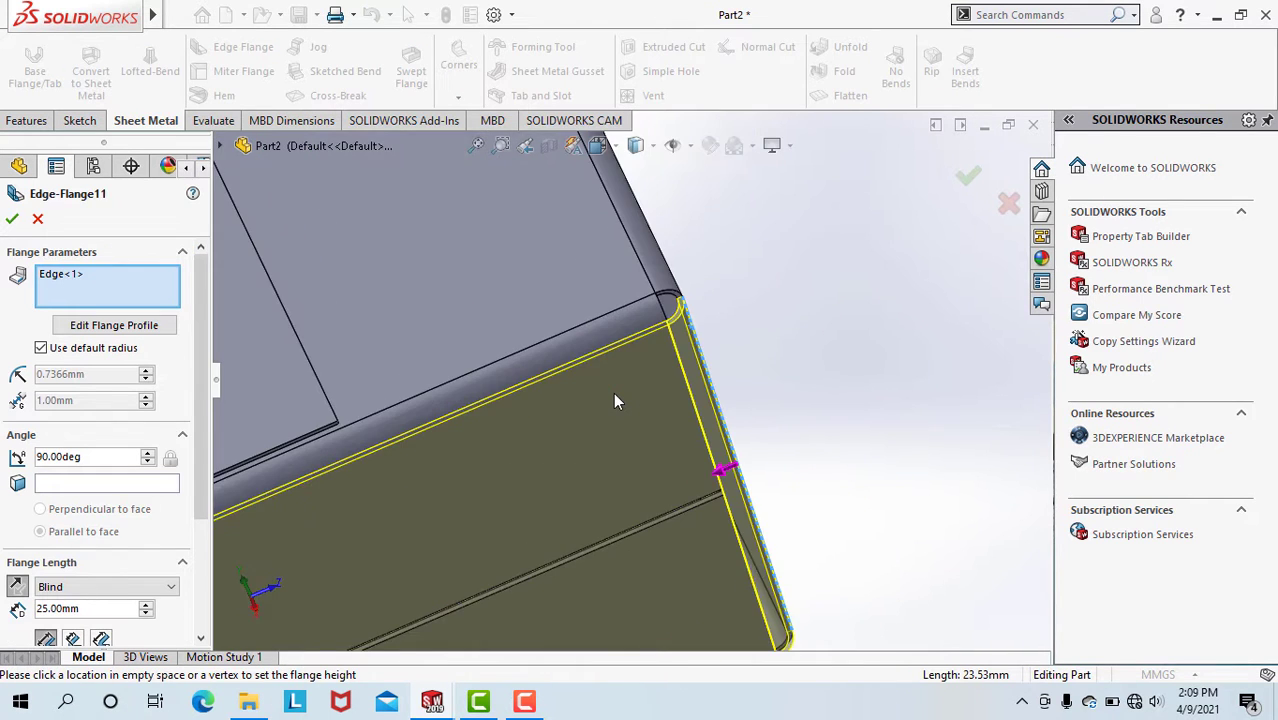
# - Set the second lid flange's angle to 45 degrees and create the flange
pyautogui.scroll(4, 613, 392)
pyautogui.scroll(-1, 381, 476)
pyautogui.scroll(-1, 381, 476)
pyautogui.moveTo(200, 463); pyautogui.dragTo(200, 476)
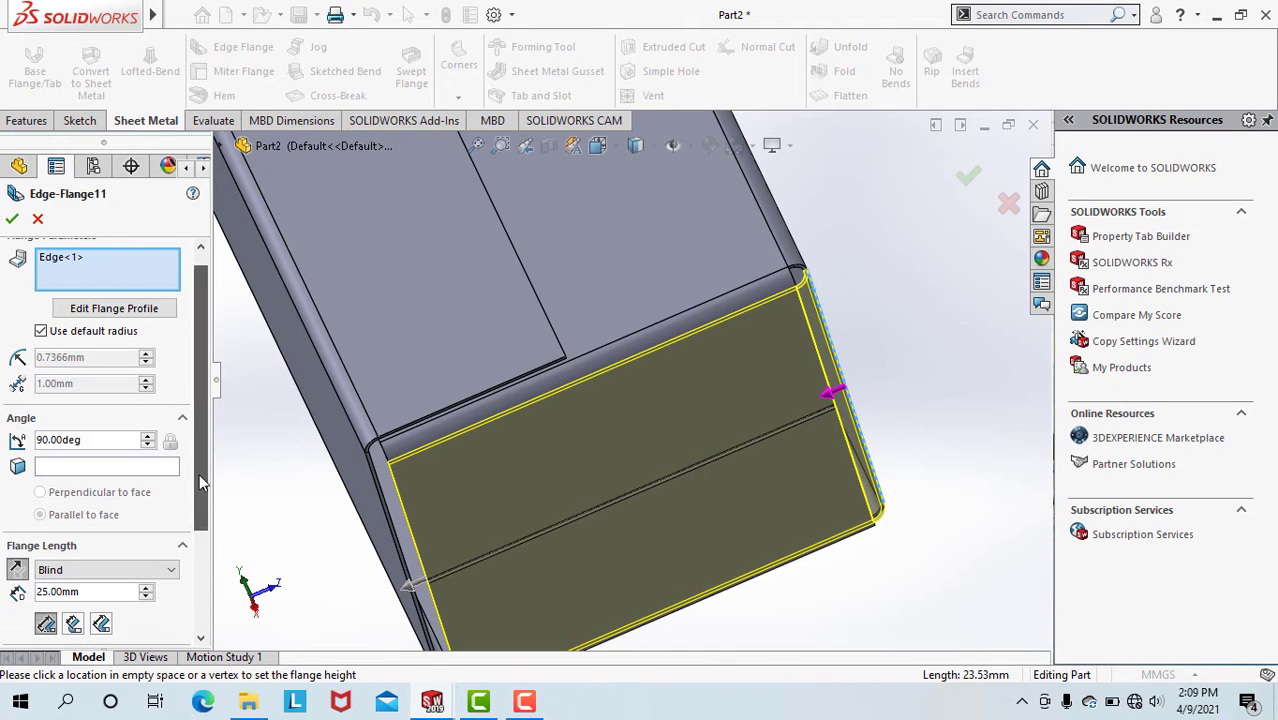
pyautogui.moveTo(806, 272); pyautogui.dragTo(801, 327, button='middle')
pyautogui.scroll(-4, 801, 327)
pyautogui.moveTo(200, 518); pyautogui.dragTo(203, 527)
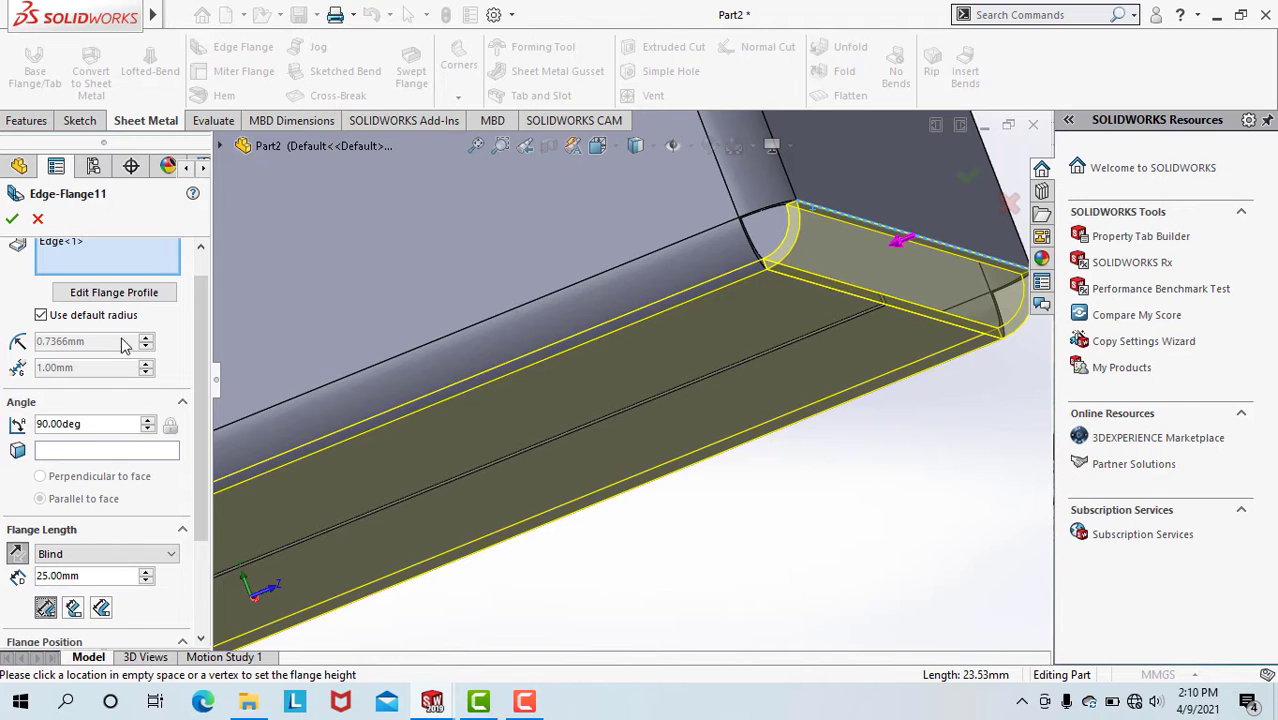
pyautogui.doubleClick(91, 424)
pyautogui.write('45')
pyautogui.press('Return')
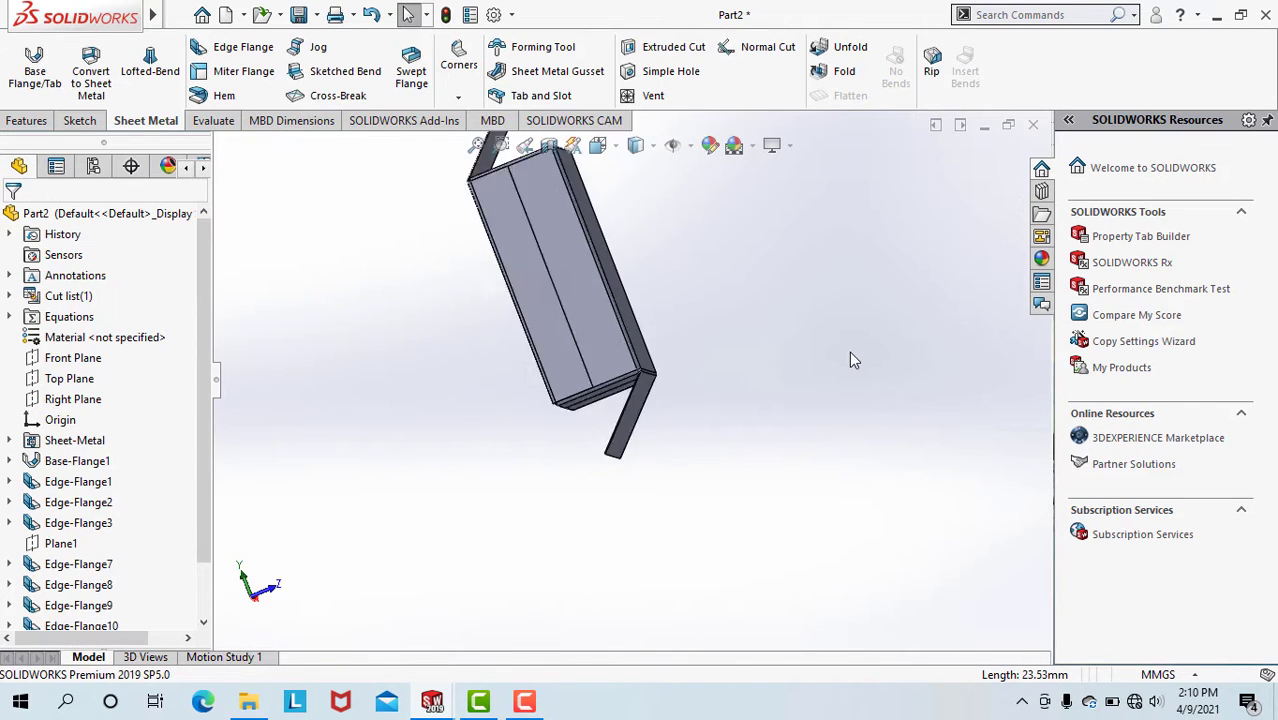
# - Create a 90-degree edge flange on the second lid's free edge as its locking tab, turned toward the flaps
pyautogui.moveTo(849, 351); pyautogui.dragTo(640, 292, button='middle')
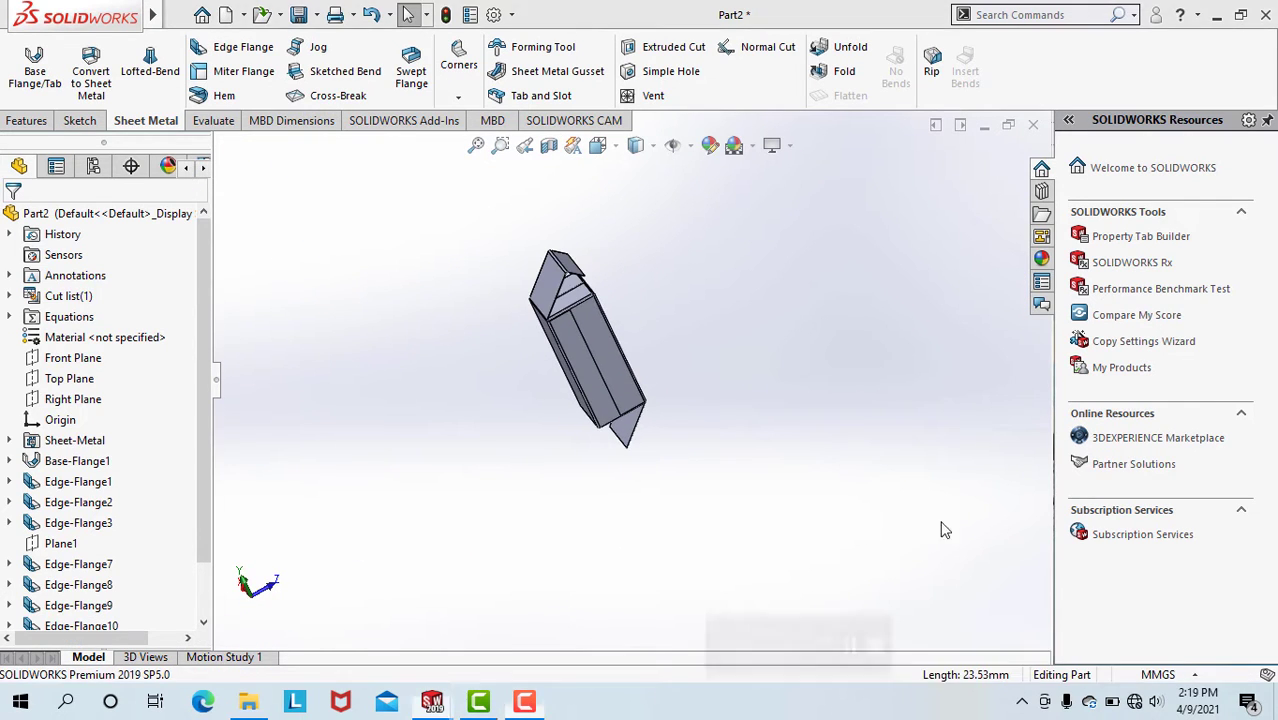
pyautogui.scroll(-8, 685, 405)
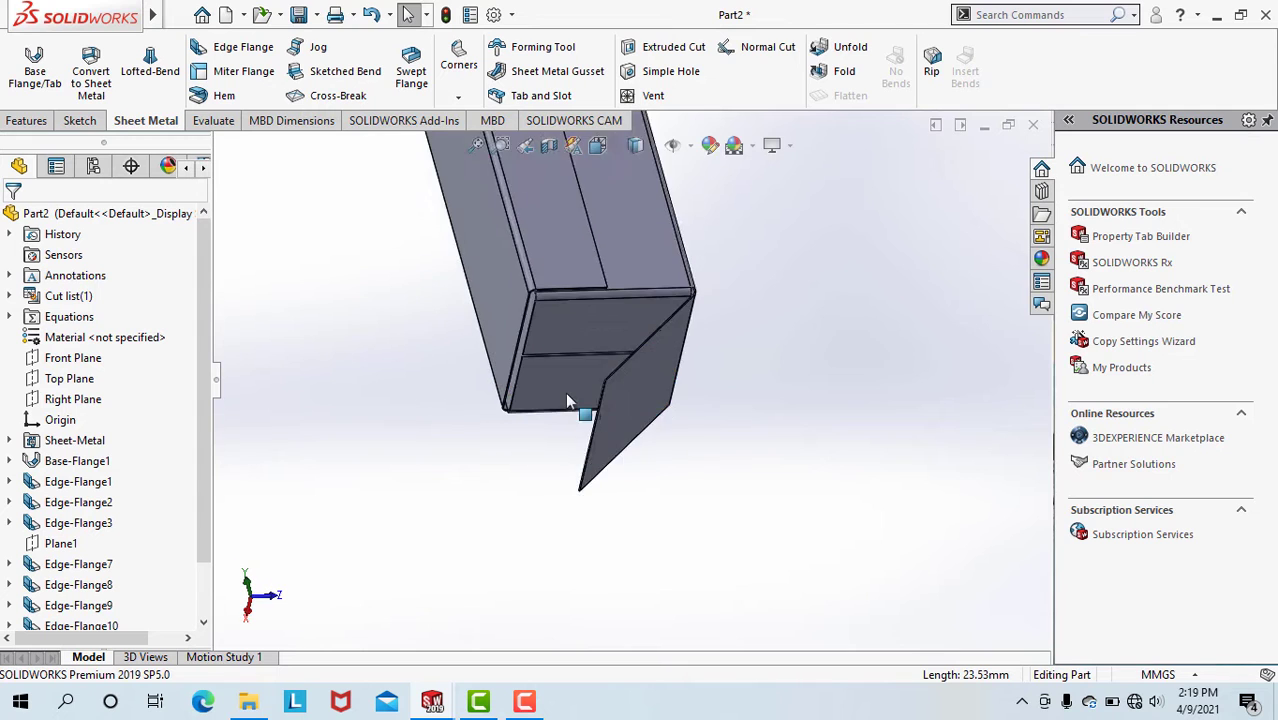
pyautogui.scroll(-2, 600, 335)
pyautogui.press('e')
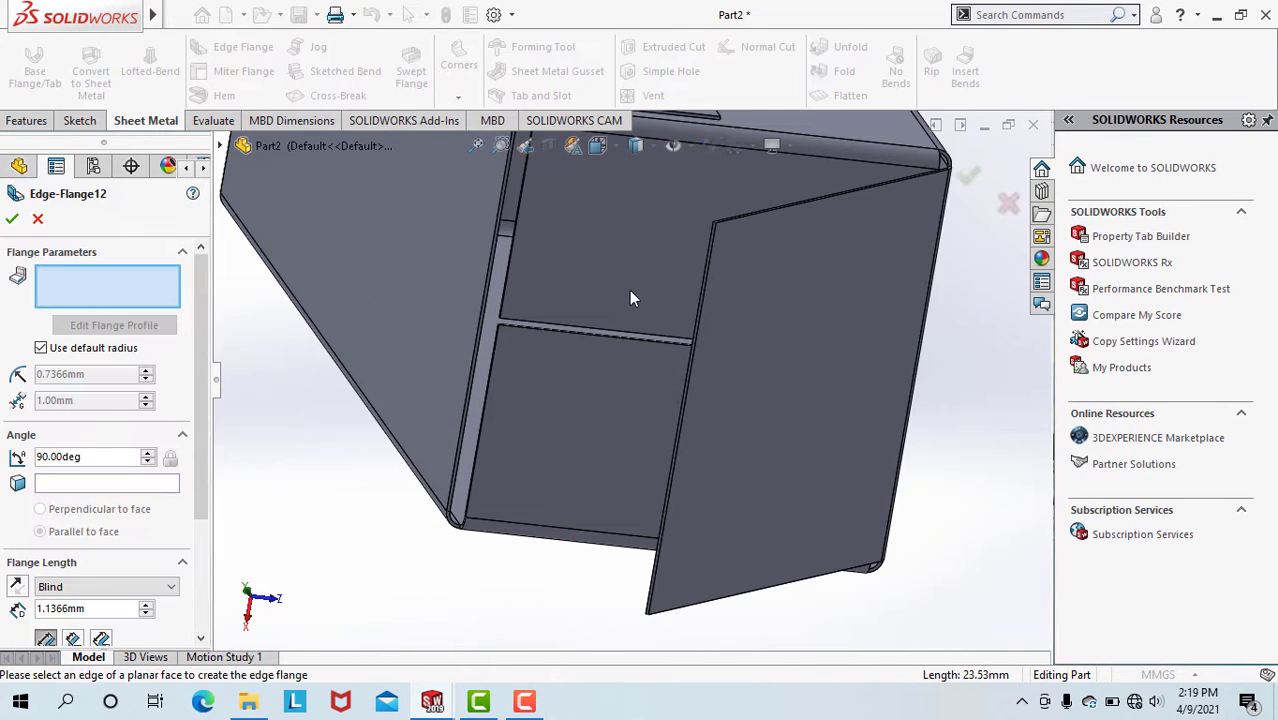
pyautogui.scroll(-3, 633, 294)
pyautogui.click(765, 297)
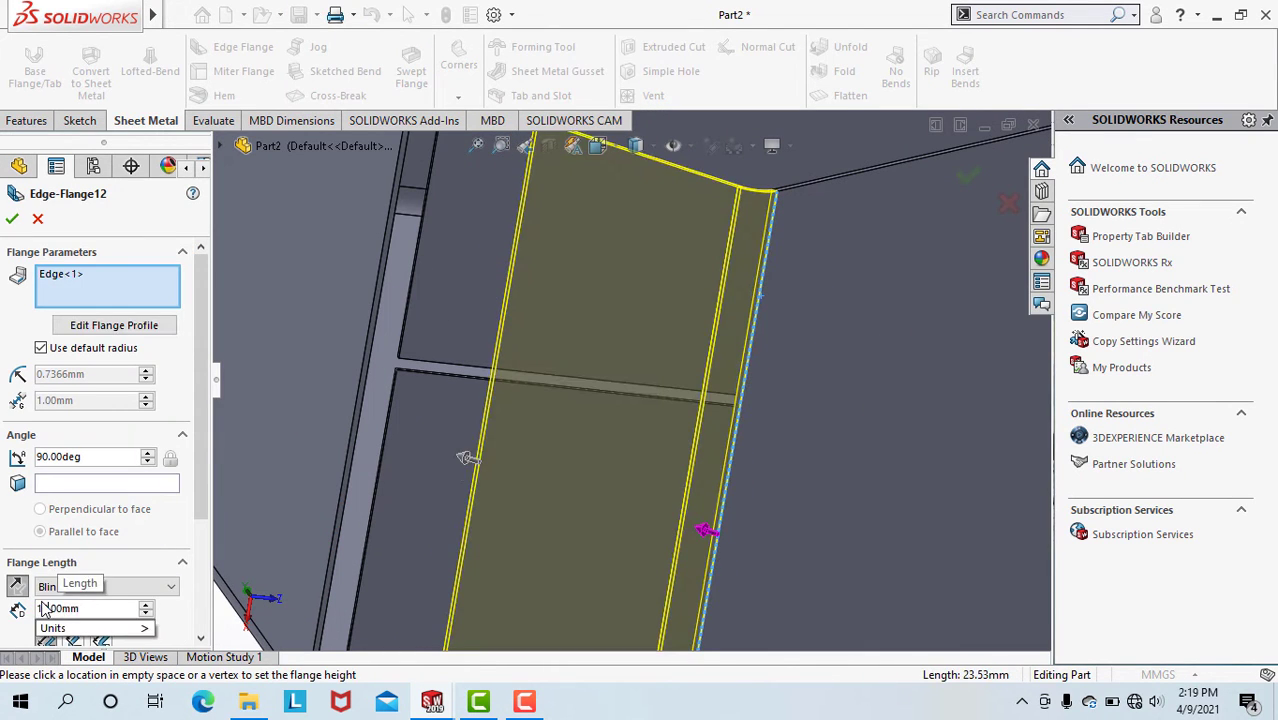
pyautogui.click(958, 177)
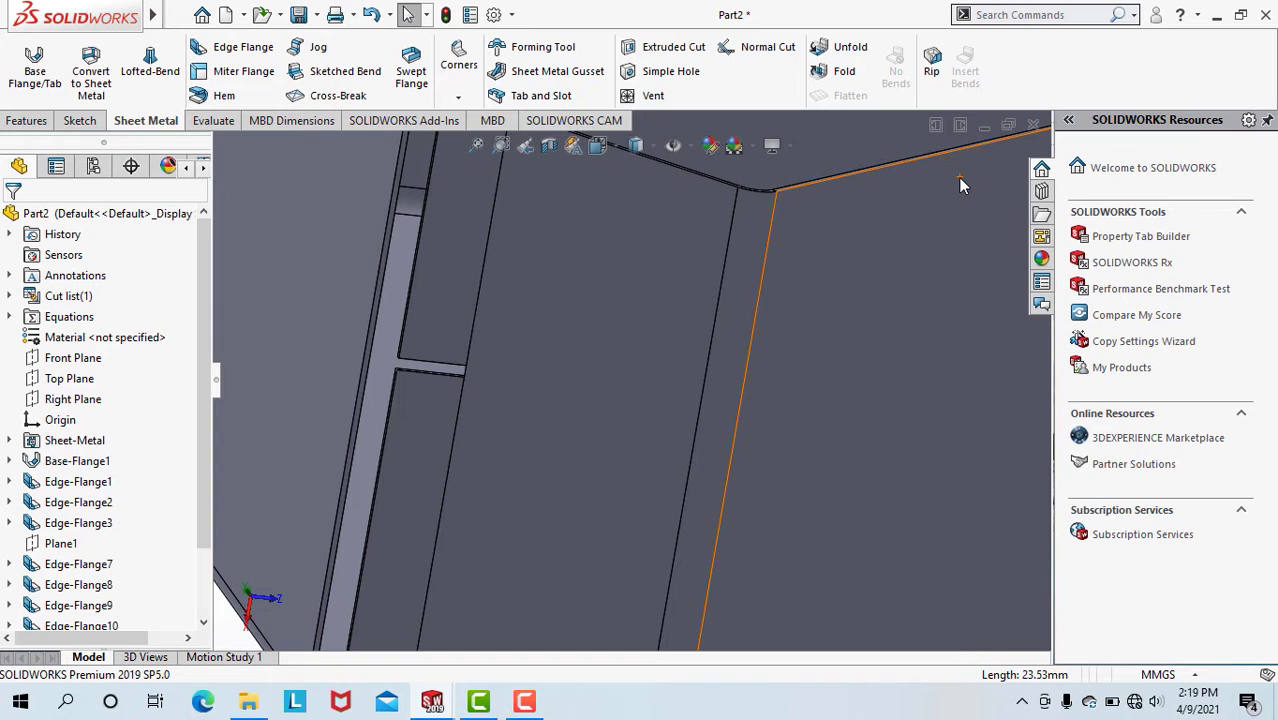
# - Open the second lid flange for editing, apply it, and check the box toward the first lid
pyautogui.scroll(3, 750, 285)
pyautogui.scroll(-5, 560, 300)
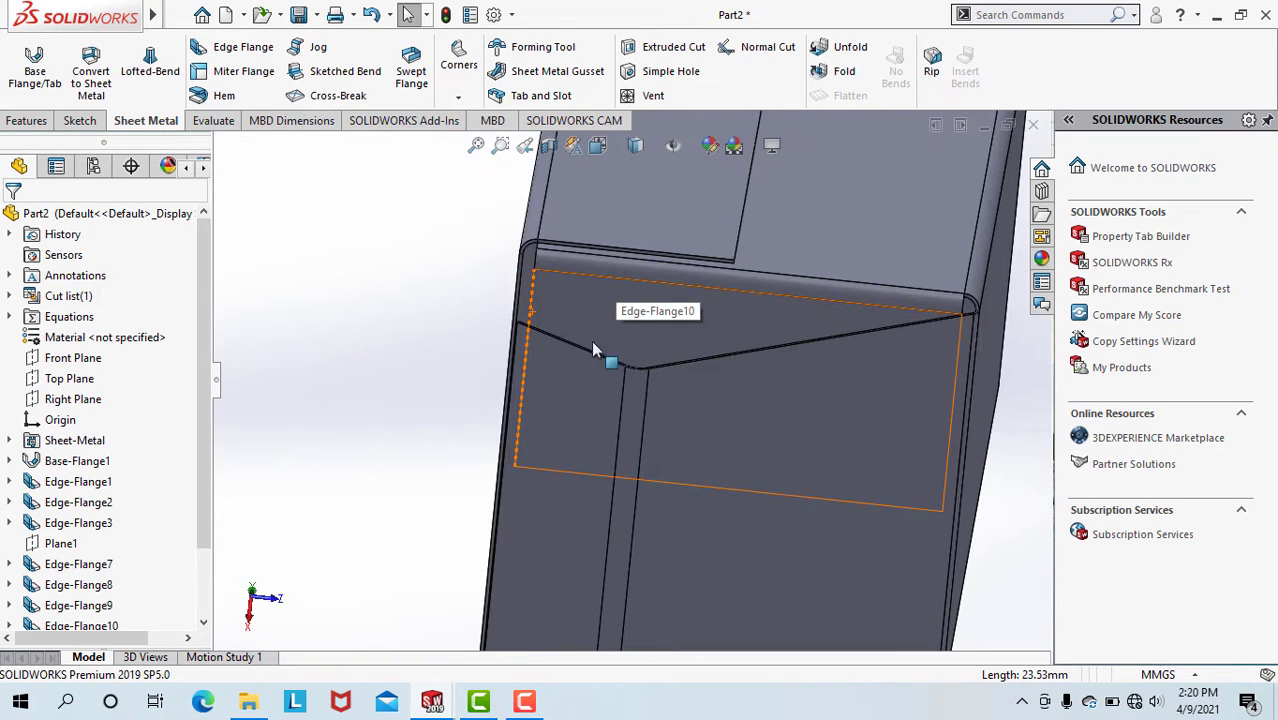
pyautogui.click(737, 389)
pyautogui.click(760, 342)
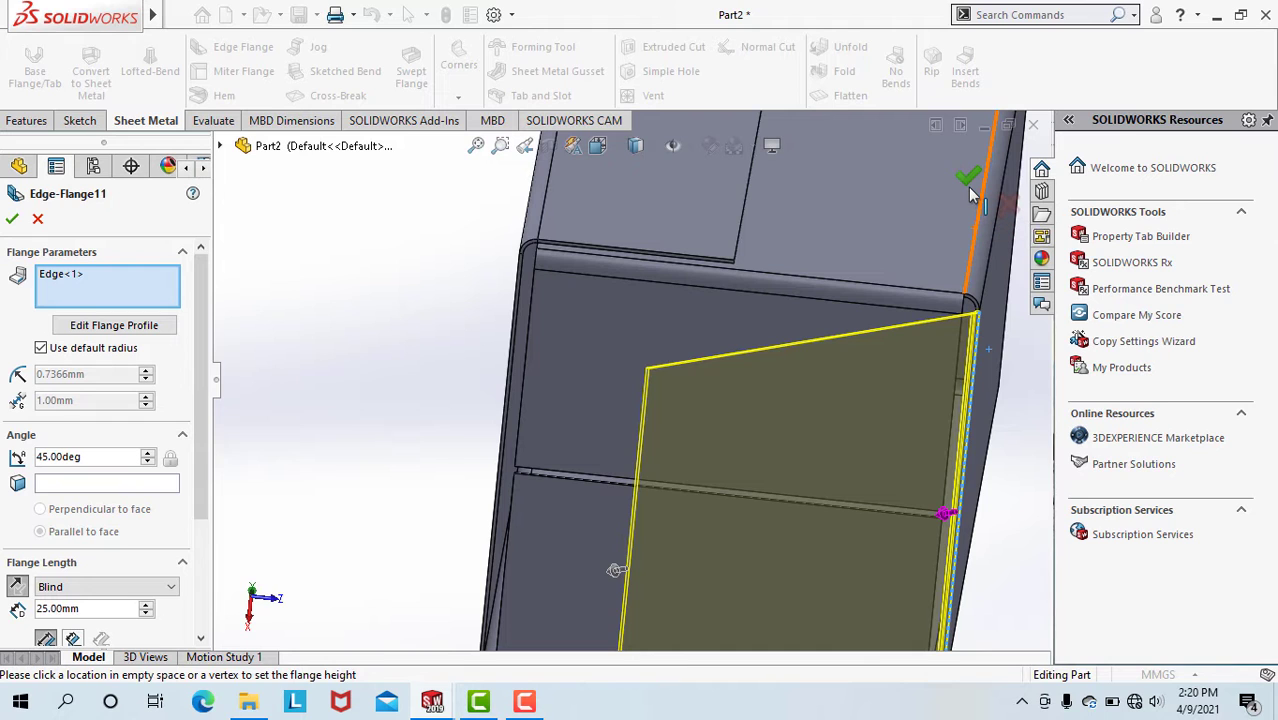
pyautogui.press('Return')
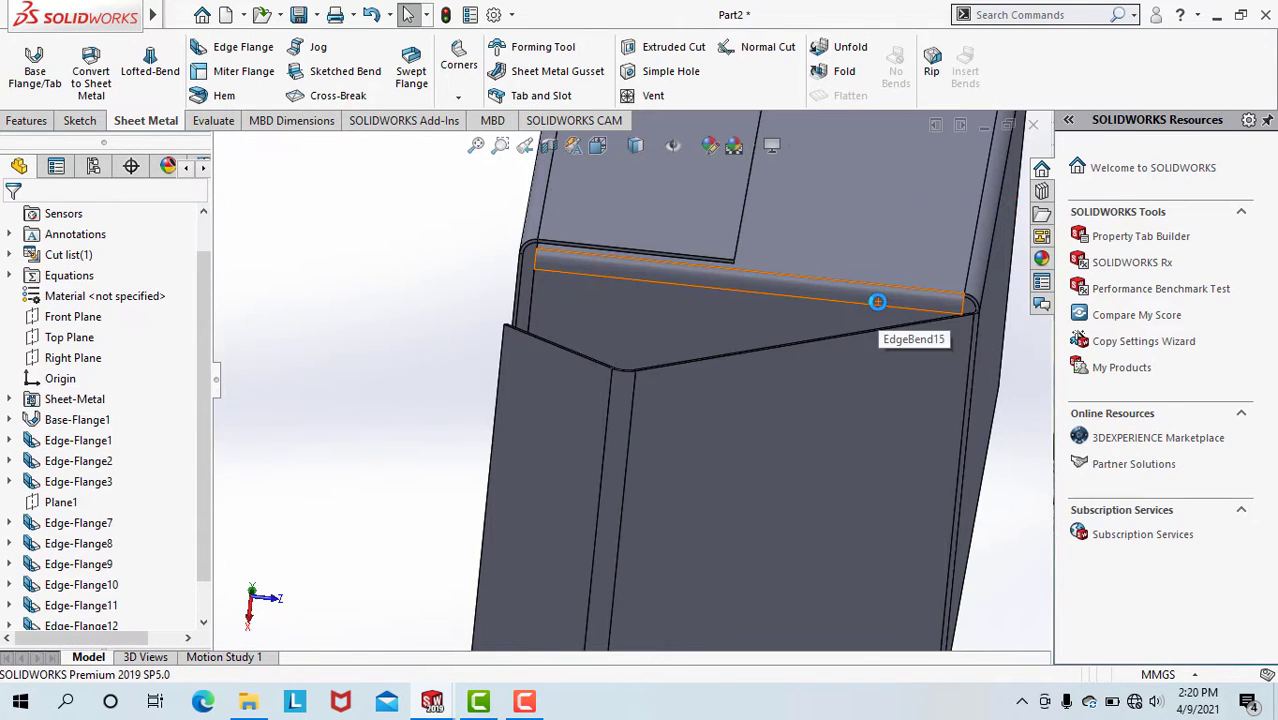
pyautogui.scroll(5, 879, 297)
pyautogui.click(682, 437)
pyautogui.click(859, 420)
pyautogui.moveTo(859, 420); pyautogui.dragTo(662, 334, button='middle')
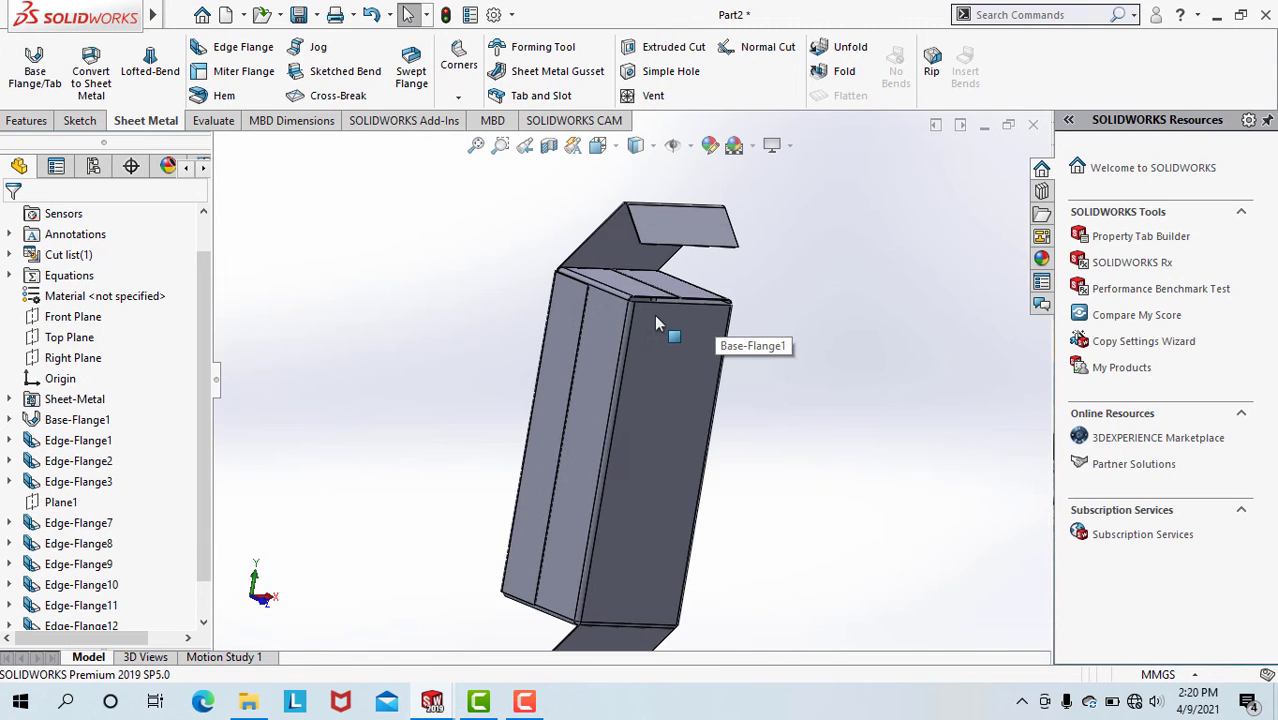
pyautogui.click(1186, 622)
pyautogui.scroll(-3, 659, 341)
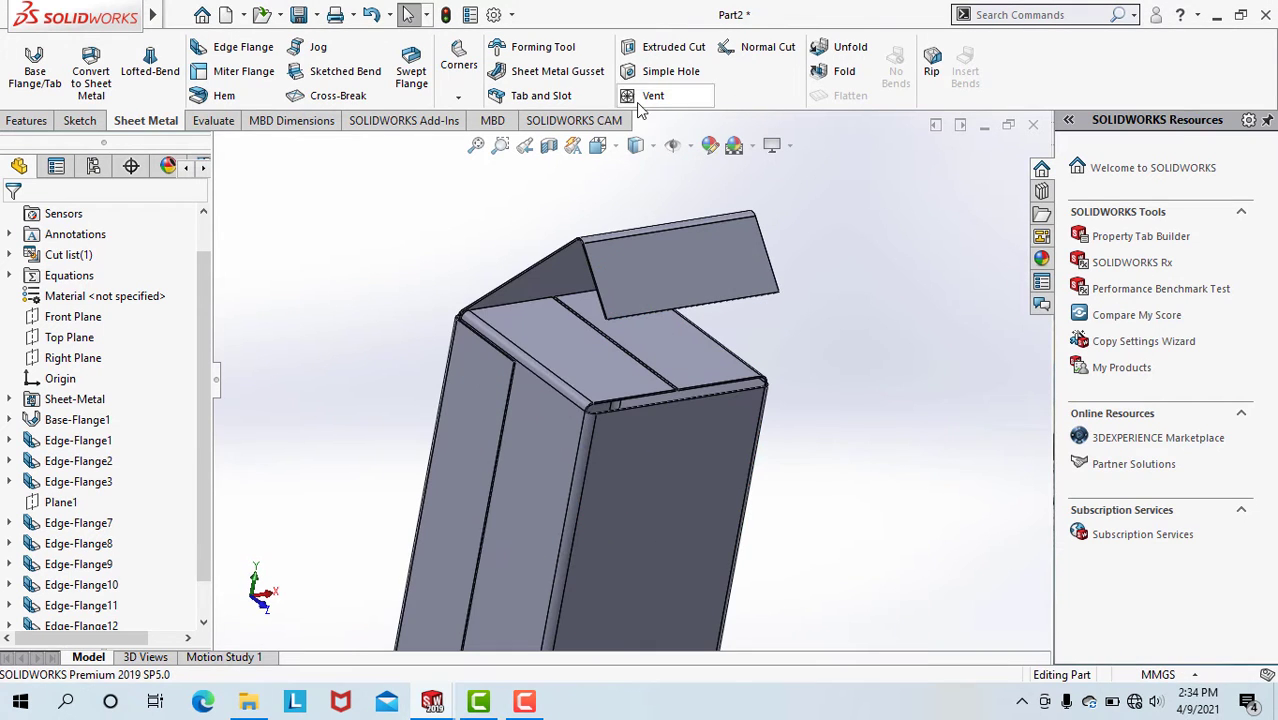
pyautogui.click(84, 120)
pyautogui.click(29, 120)
pyautogui.click(525, 99)
pyautogui.click(548, 145)
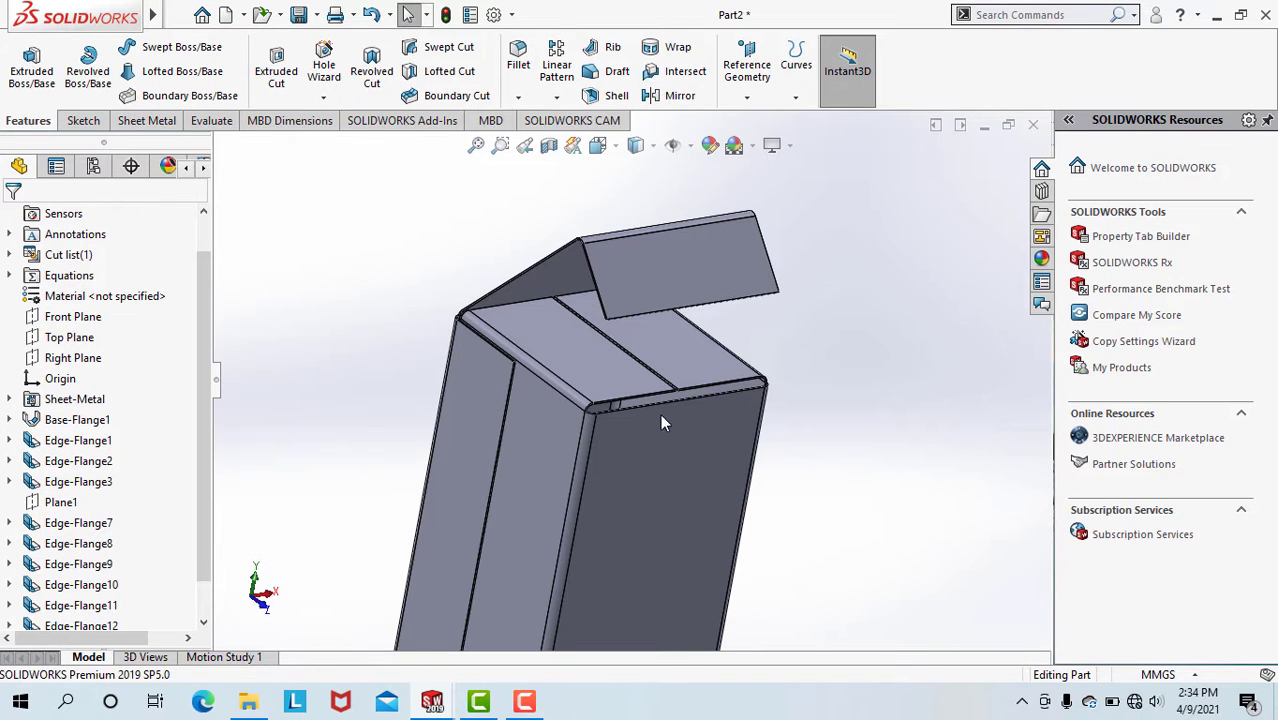
pyautogui.scroll(-8, 569, 328)
pyautogui.click(673, 396)
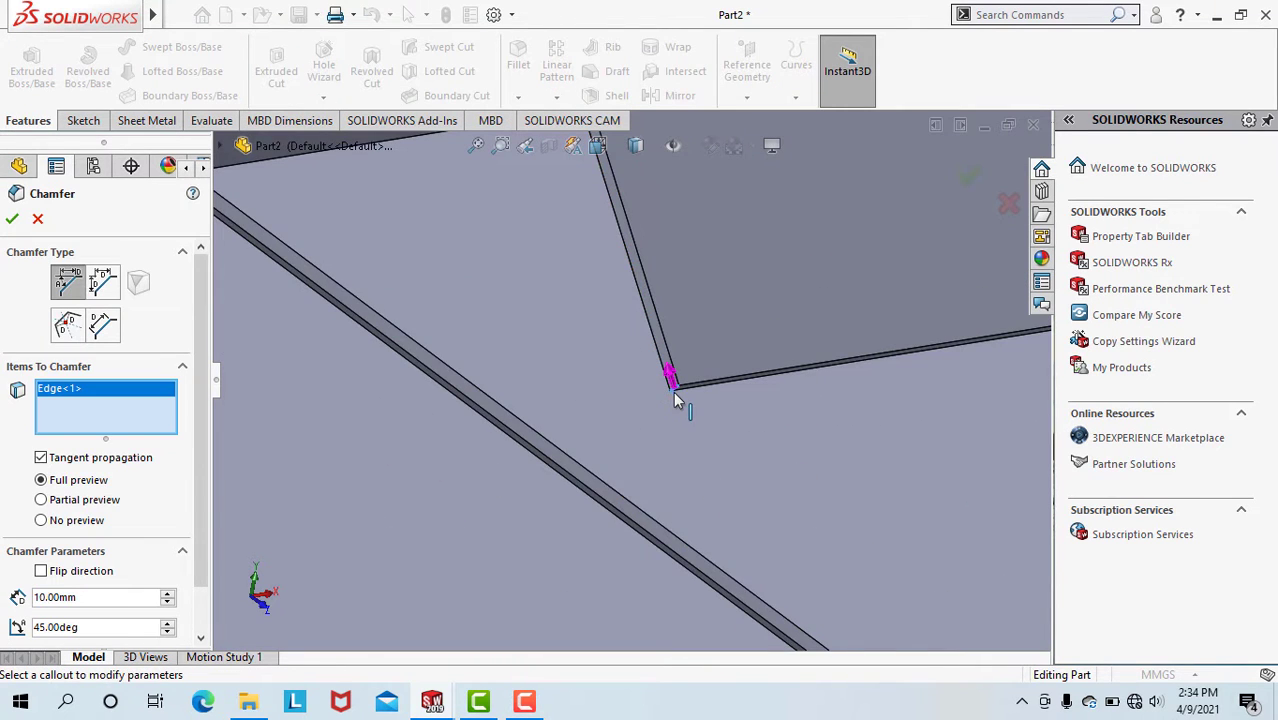
pyautogui.scroll(8, 681, 388)
pyautogui.click(1008, 205)
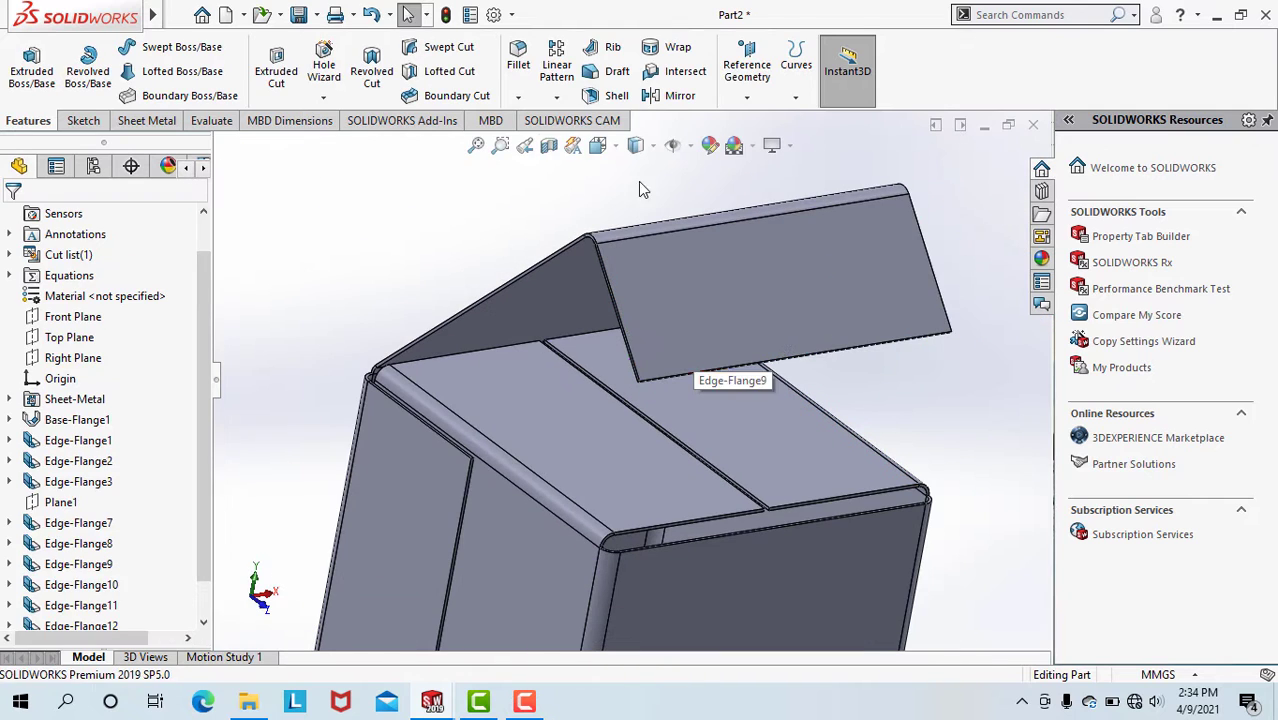
# - Start a distance-angle chamfer on the free corner of the first lid's locking tab and try a 2 mm distance
pyautogui.click(519, 98)
pyautogui.click(545, 143)
pyautogui.scroll(-8, 645, 380)
pyautogui.click(606, 430)
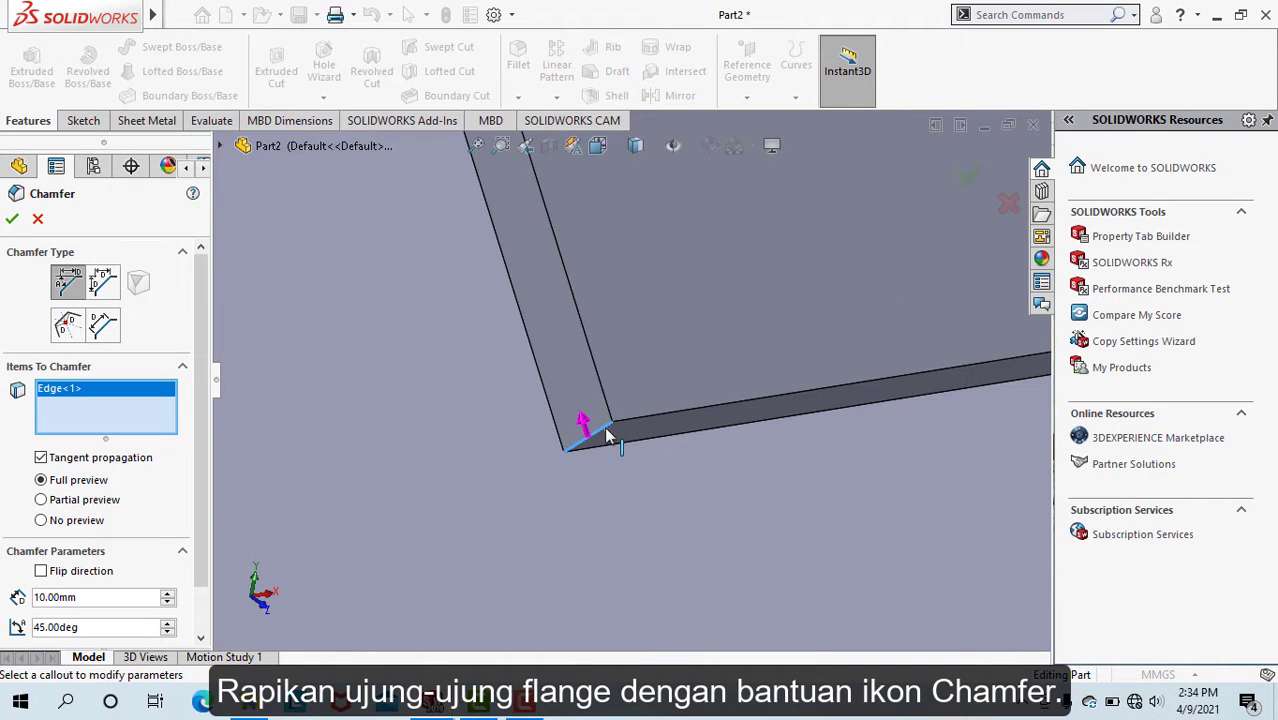
pyautogui.scroll(-2, 86, 540)
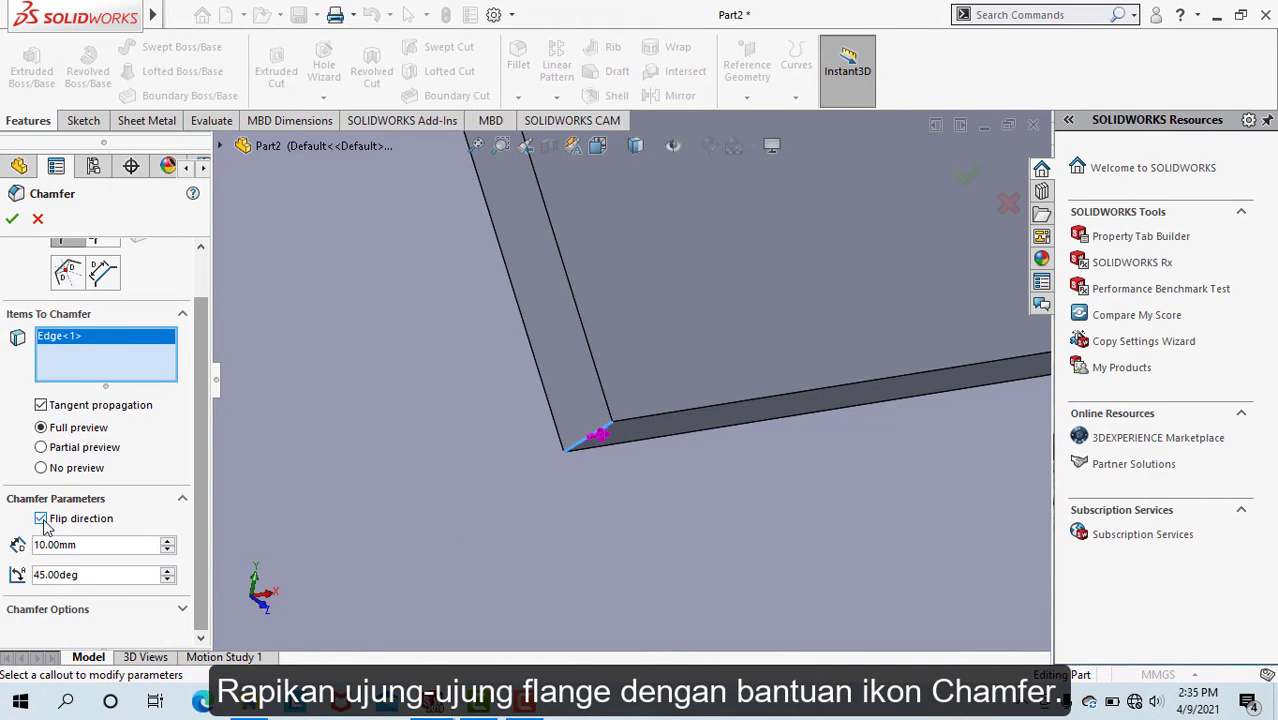
pyautogui.doubleClick(94, 548)
pyautogui.write('2')
pyautogui.press('Return')
pyautogui.scroll(5, 599, 471)
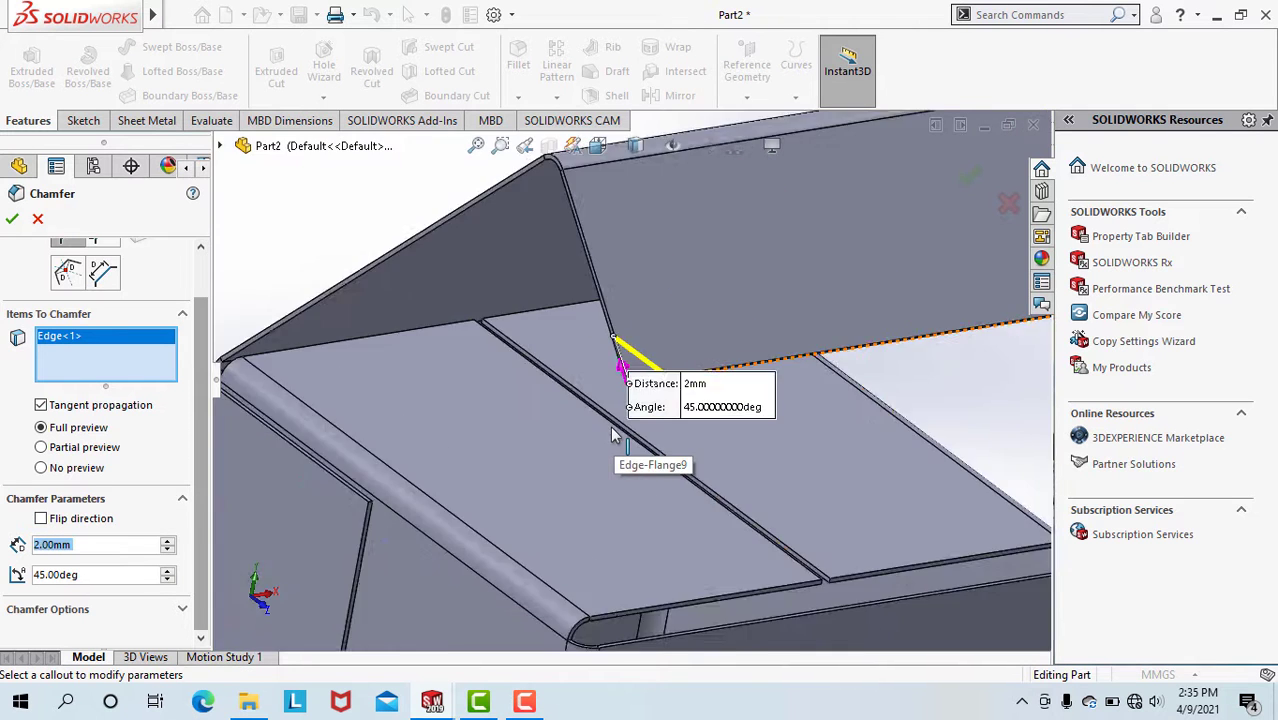
# - Try a 7 mm distance with 90, 45 and 20 degree angles for the chamfer on the first lid tab's free corner
pyautogui.scroll(-5, 748, 397)
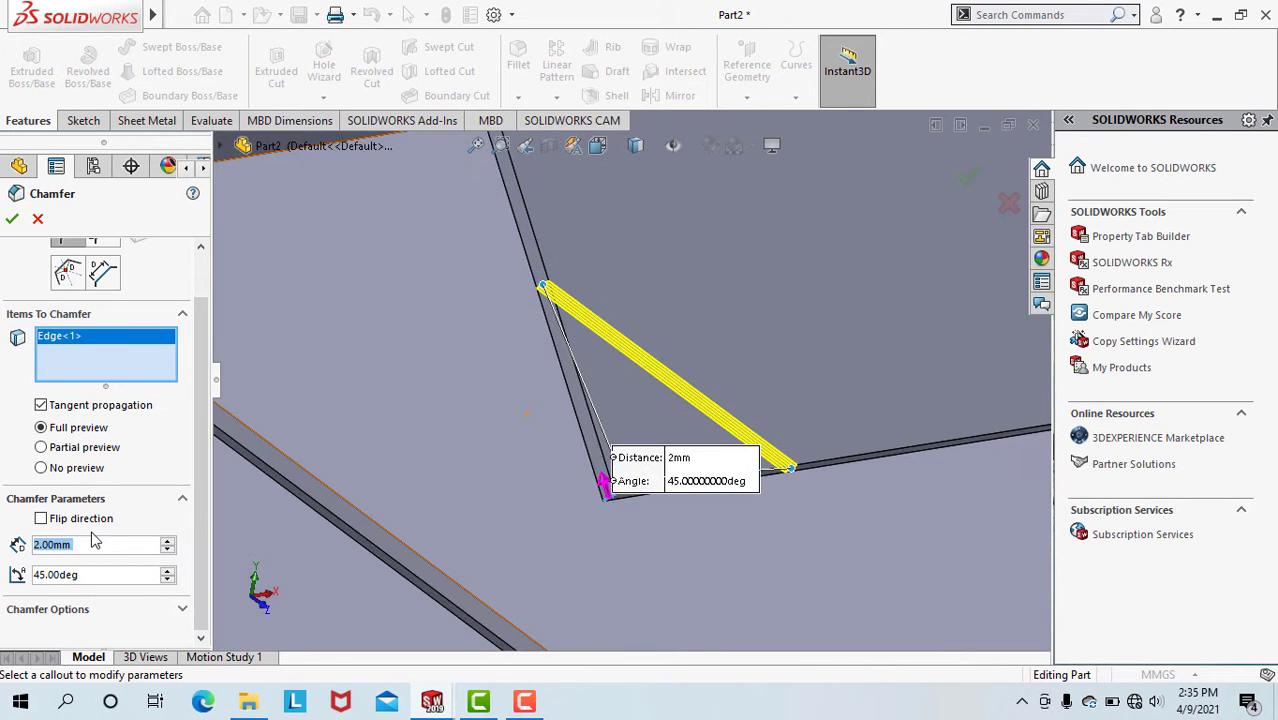
pyautogui.write('7')
pyautogui.press('Return')
pyautogui.doubleClick(55, 575)
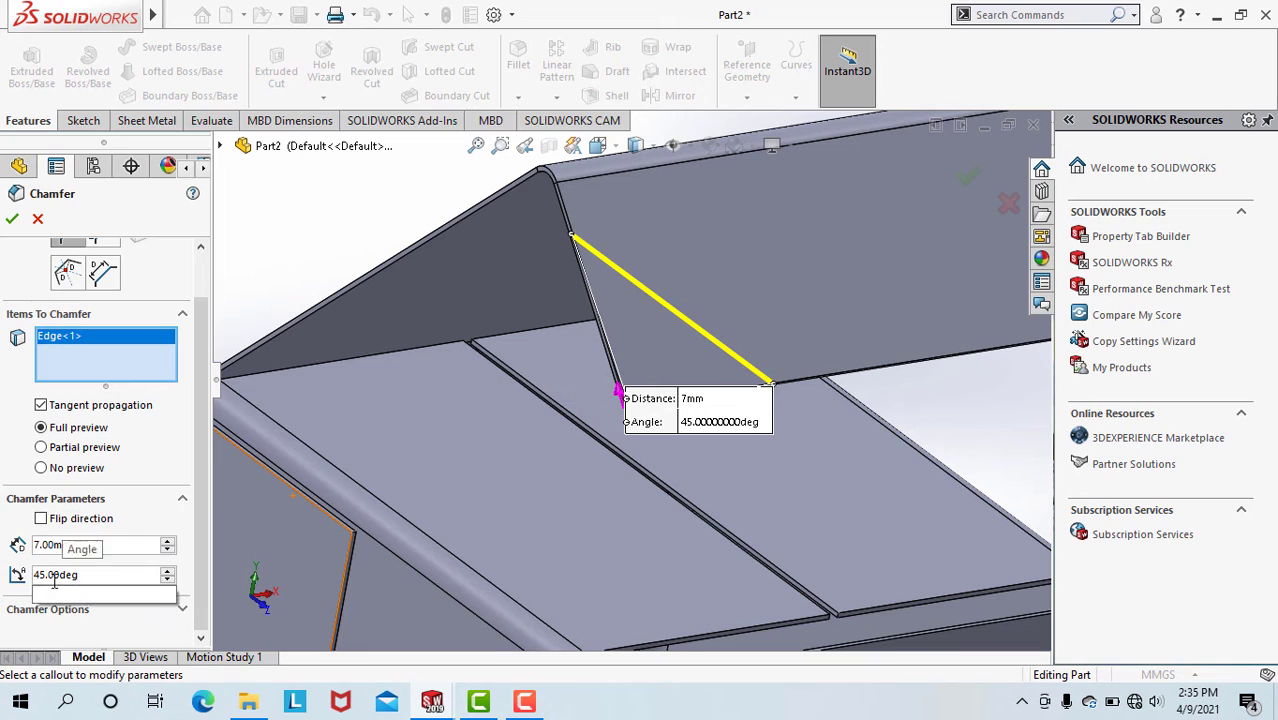
pyautogui.write('90')
pyautogui.press('Return')
pyautogui.write('45')
pyautogui.press('Return')
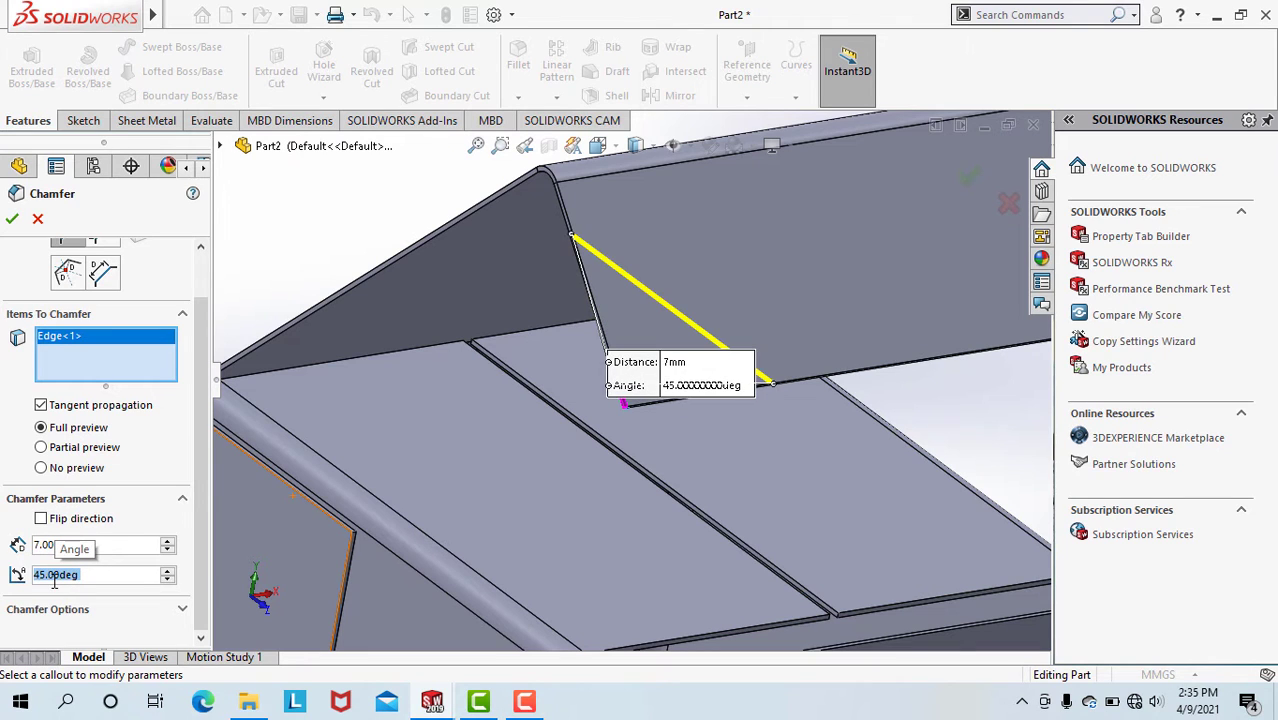
pyautogui.write('20')
pyautogui.press('Return')
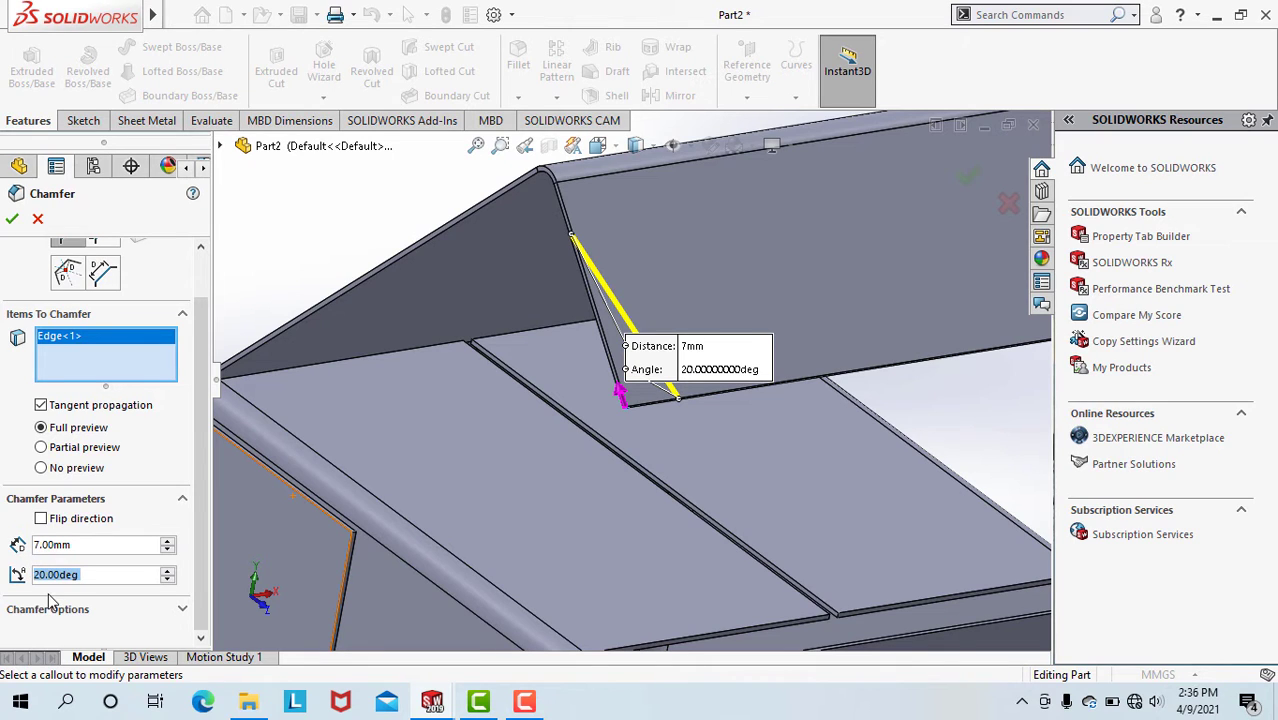
# - Set the first lid tab's corner chamfer to a 9 mm distance and 10-degree angle and create it
pyautogui.write('10')
pyautogui.press('Return')
pyautogui.click(42, 544)
pyautogui.write('8')
pyautogui.press('Return')
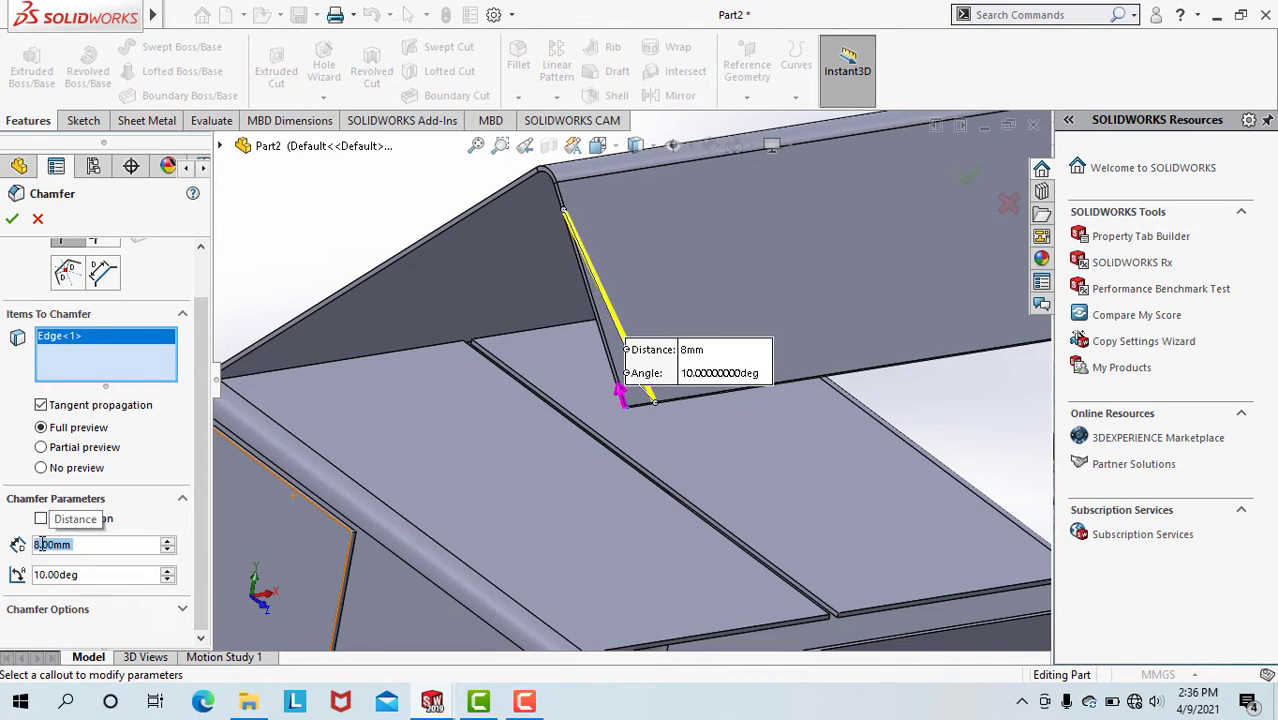
pyautogui.write('9')
pyautogui.press('Return')
pyautogui.moveTo(528, 408); pyautogui.dragTo(962, 190, button='middle')
pyautogui.click(966, 177)
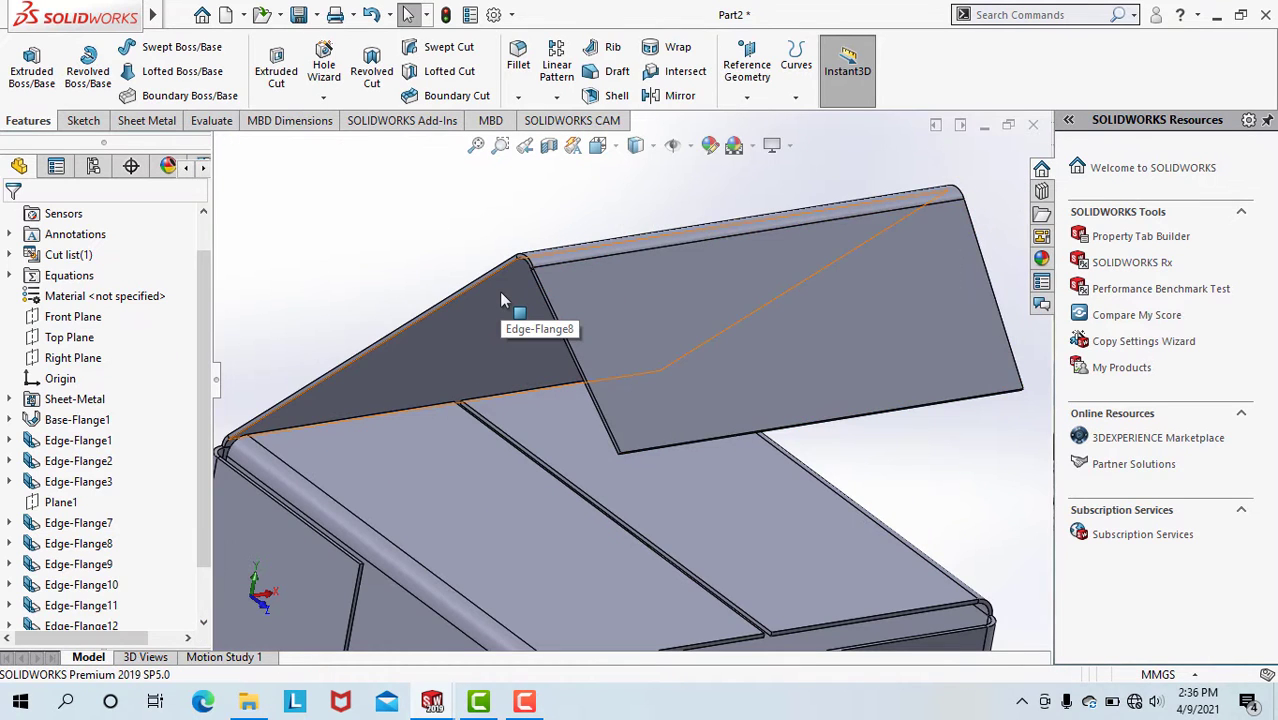
# - Chamfer the opposite corner of the first lid's locking tab with a 9 mm distance, 10-degree angle and flipped direction
pyautogui.moveTo(912, 362); pyautogui.dragTo(615, 165, button='middle')
pyautogui.scroll(-3, 615, 165)
pyautogui.scroll(-5, 724, 450)
pyautogui.click(702, 418)
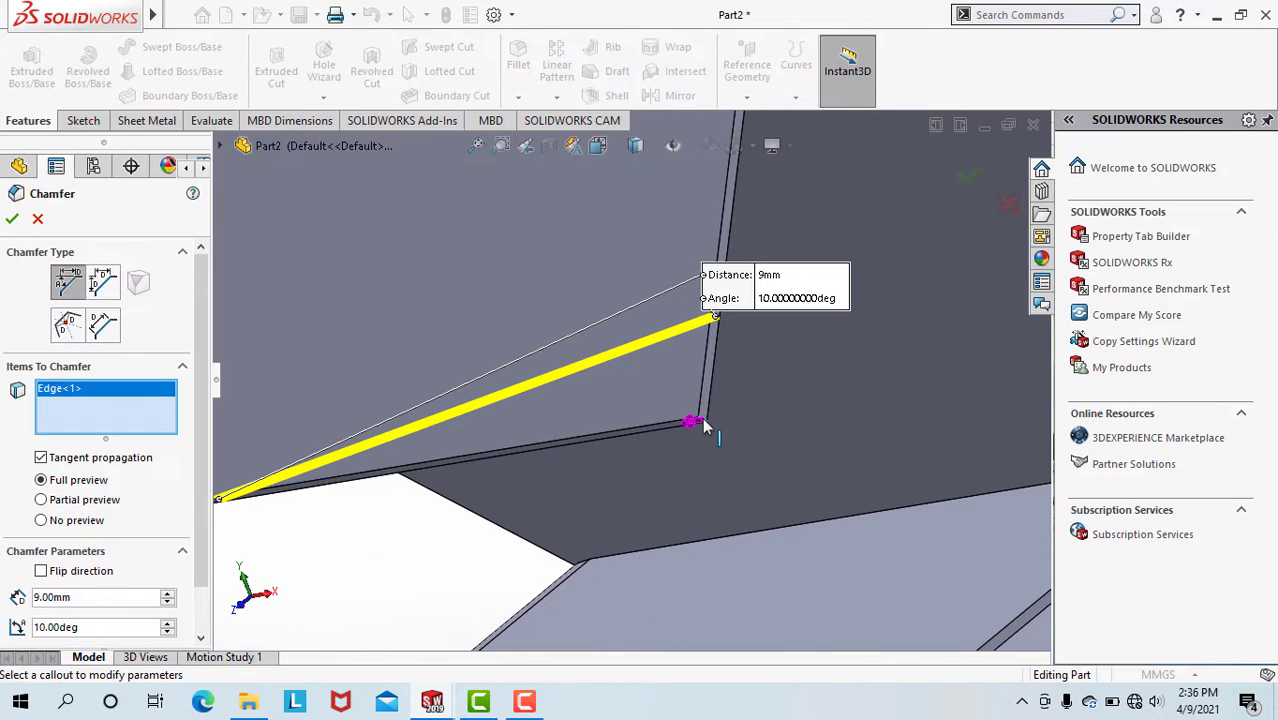
pyautogui.doubleClick(83, 636)
pyautogui.write('80')
pyautogui.press('Return')
pyautogui.scroll(3, 590, 382)
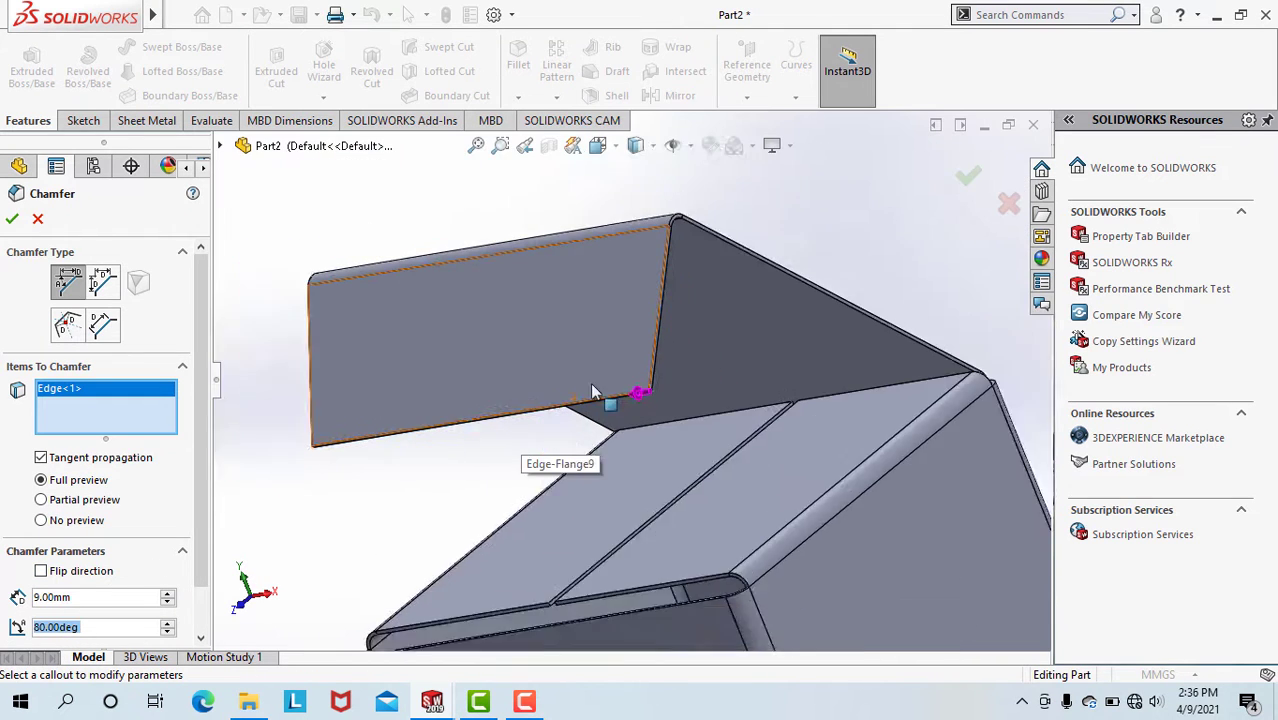
pyautogui.click(41, 571)
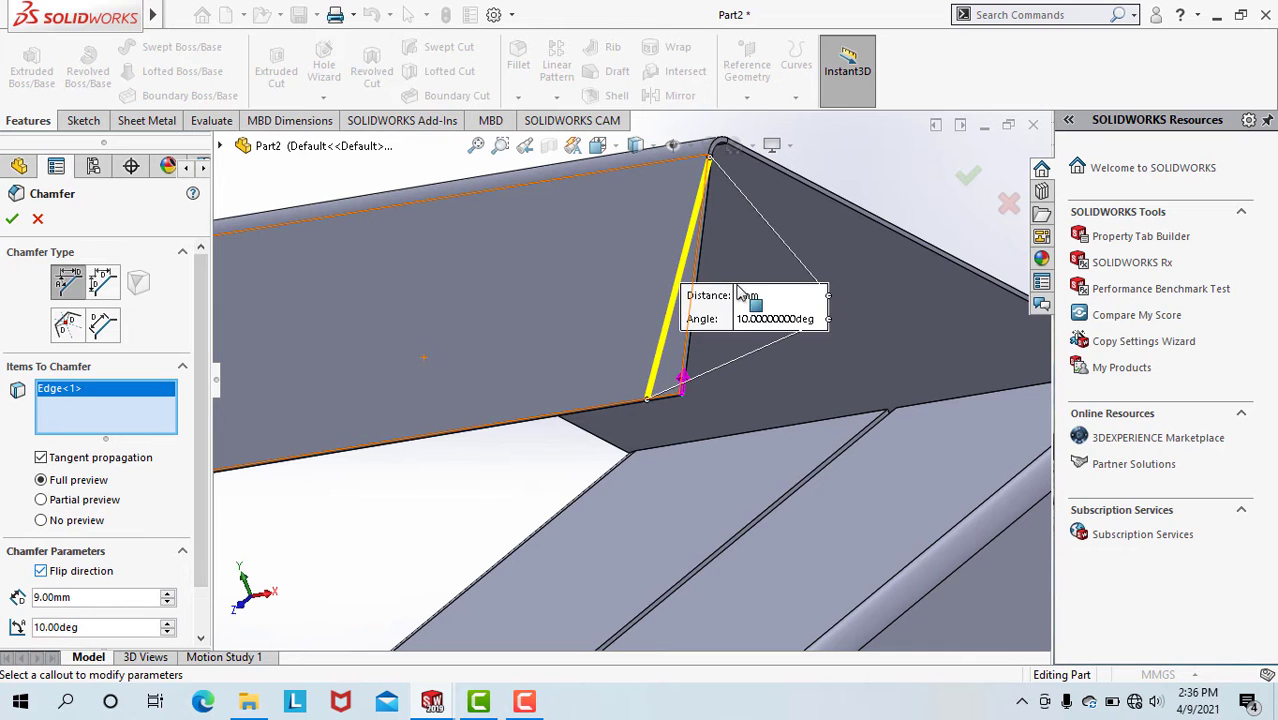
pyautogui.click(968, 176)
pyautogui.scroll(5, 855, 288)
pyautogui.moveTo(847, 290); pyautogui.dragTo(810, 352, button='middle')
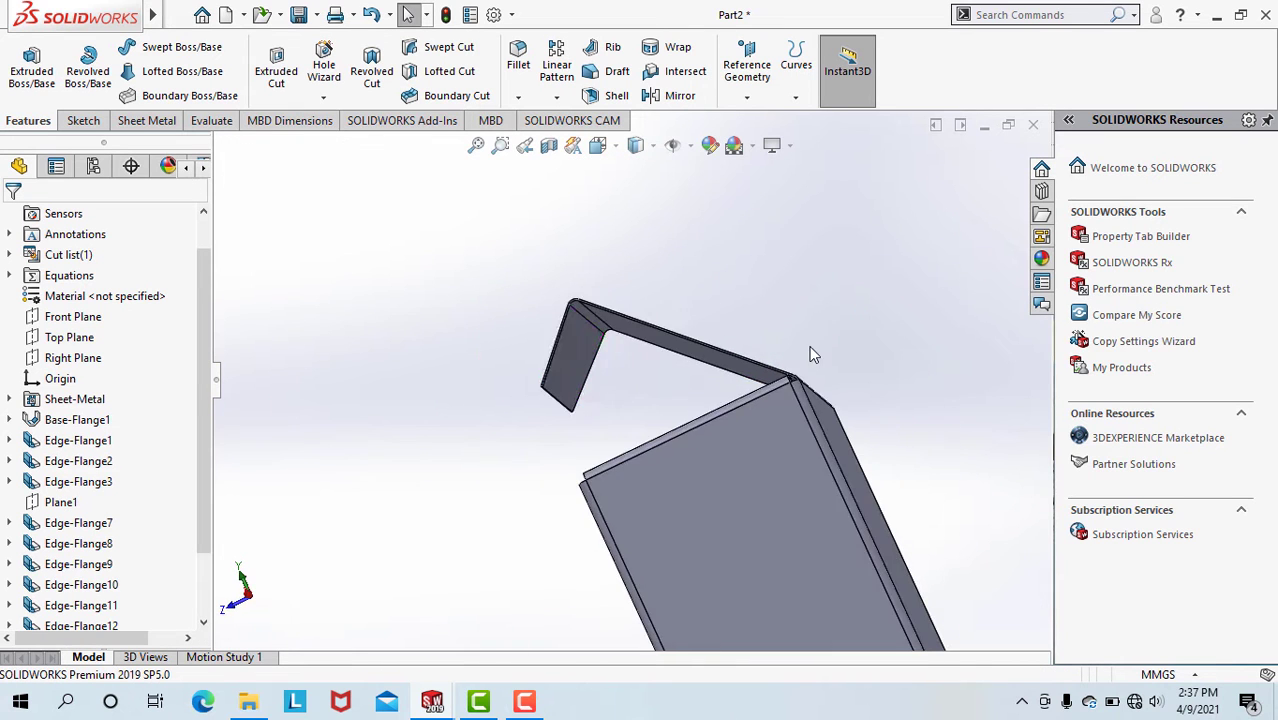
# - Chamfer one free corner of the locking tab at the box's other end with a 9 mm distance and 10-degree angle
pyautogui.scroll(4, 750, 370)
pyautogui.moveTo(625, 386); pyautogui.dragTo(642, 414, button='middle')
pyautogui.scroll(-6, 640, 378)
pyautogui.scroll(7, 634, 382)
pyautogui.scroll(-3, 636, 392)
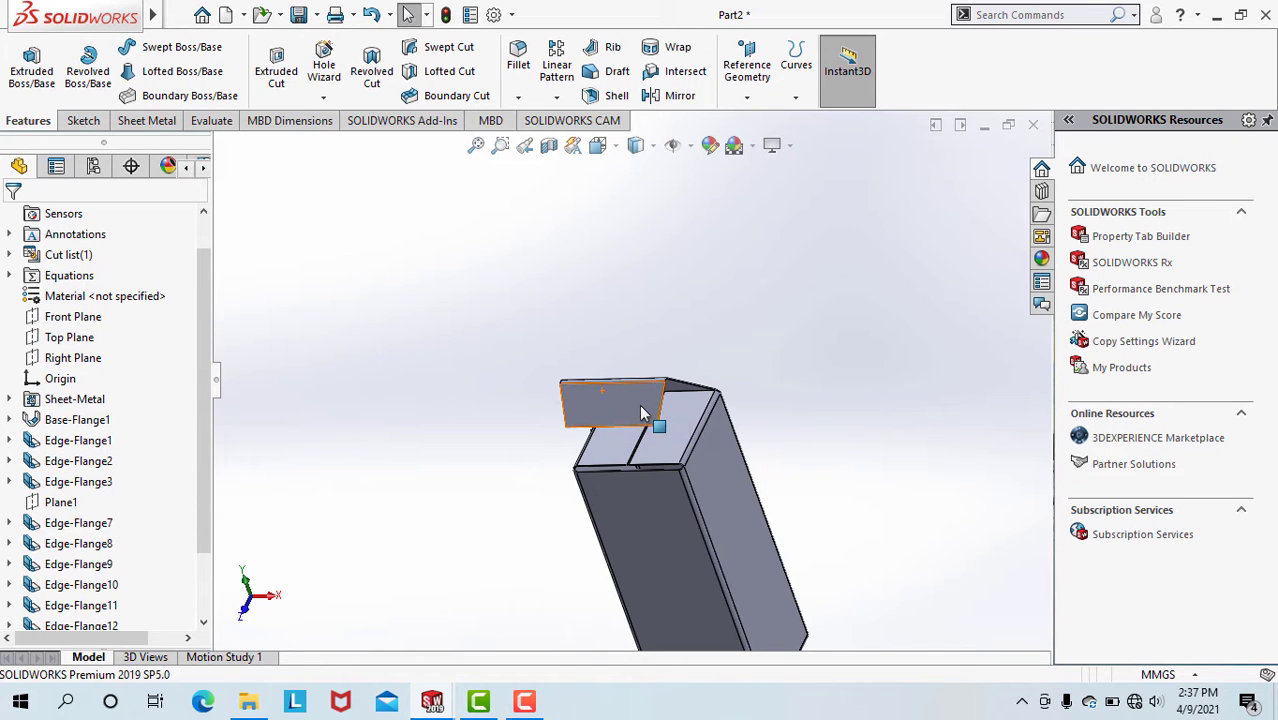
pyautogui.moveTo(800, 580); pyautogui.dragTo(748, 548, button='middle')
pyautogui.scroll(-4, 633, 465)
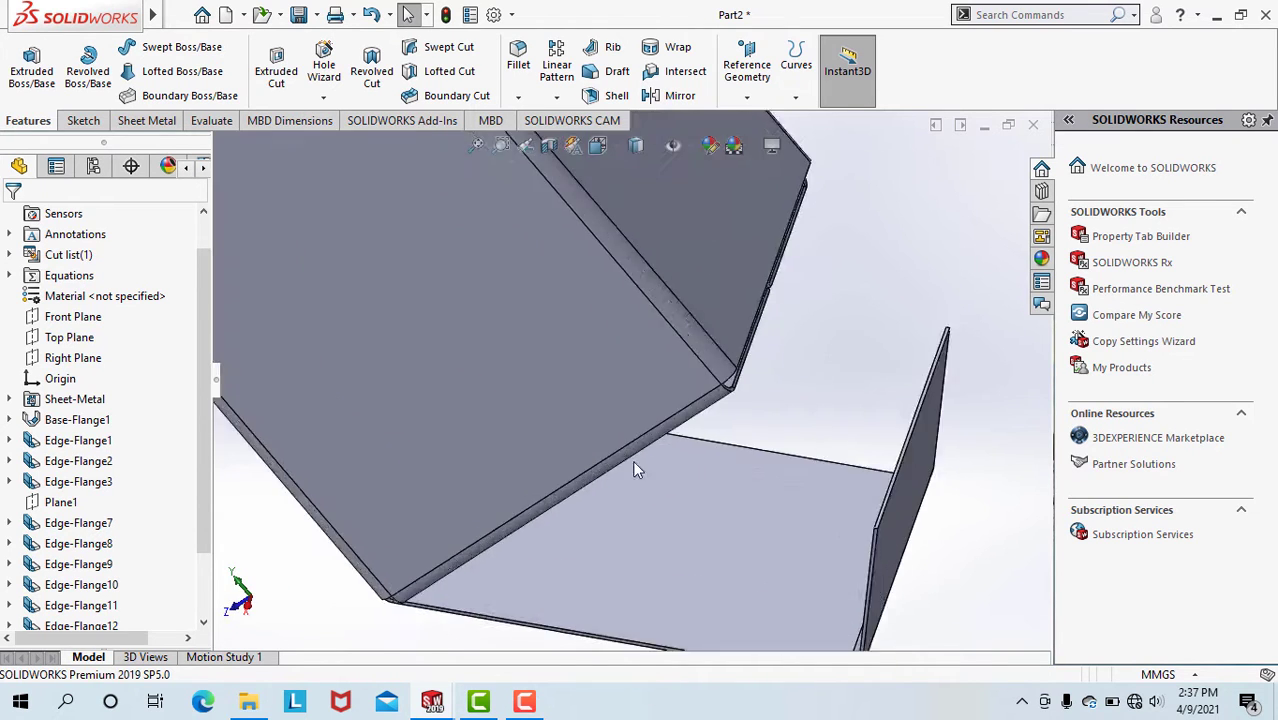
pyautogui.scroll(-4, 770, 365)
pyautogui.click(518, 97)
pyautogui.click(555, 142)
pyautogui.click(855, 465)
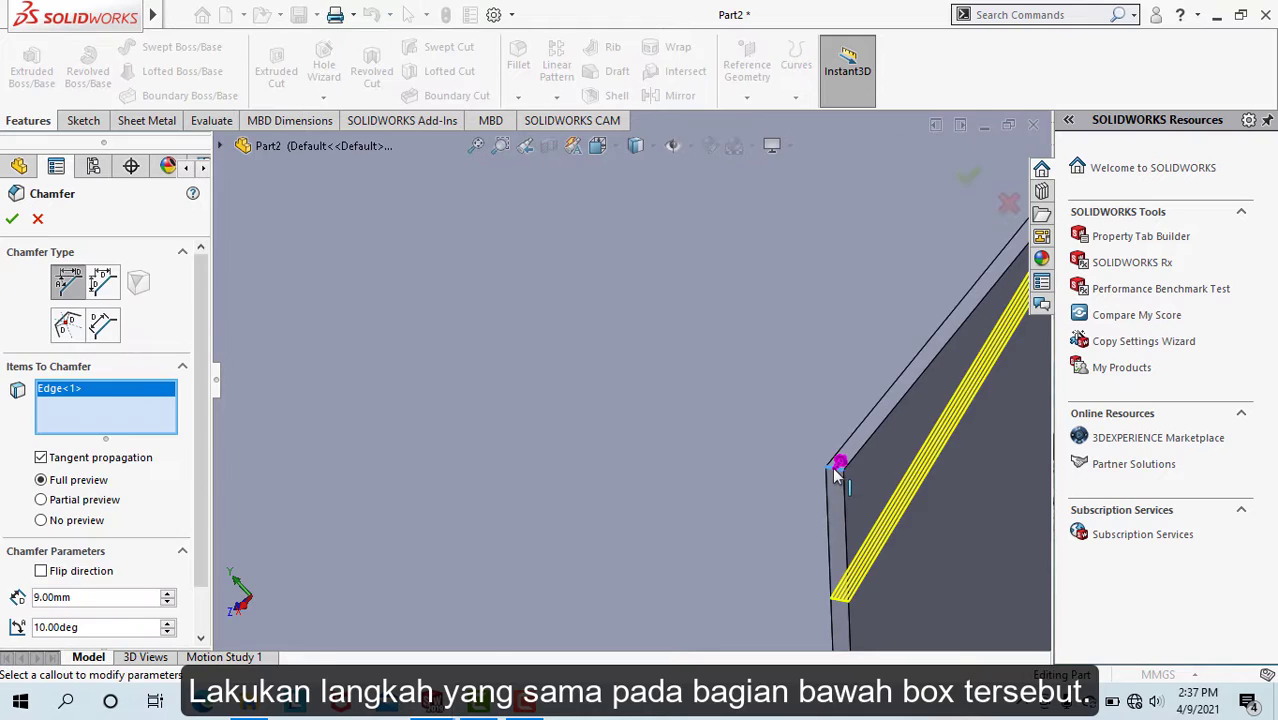
pyautogui.moveTo(855, 469); pyautogui.dragTo(642, 490, button='middle')
pyautogui.click(967, 175)
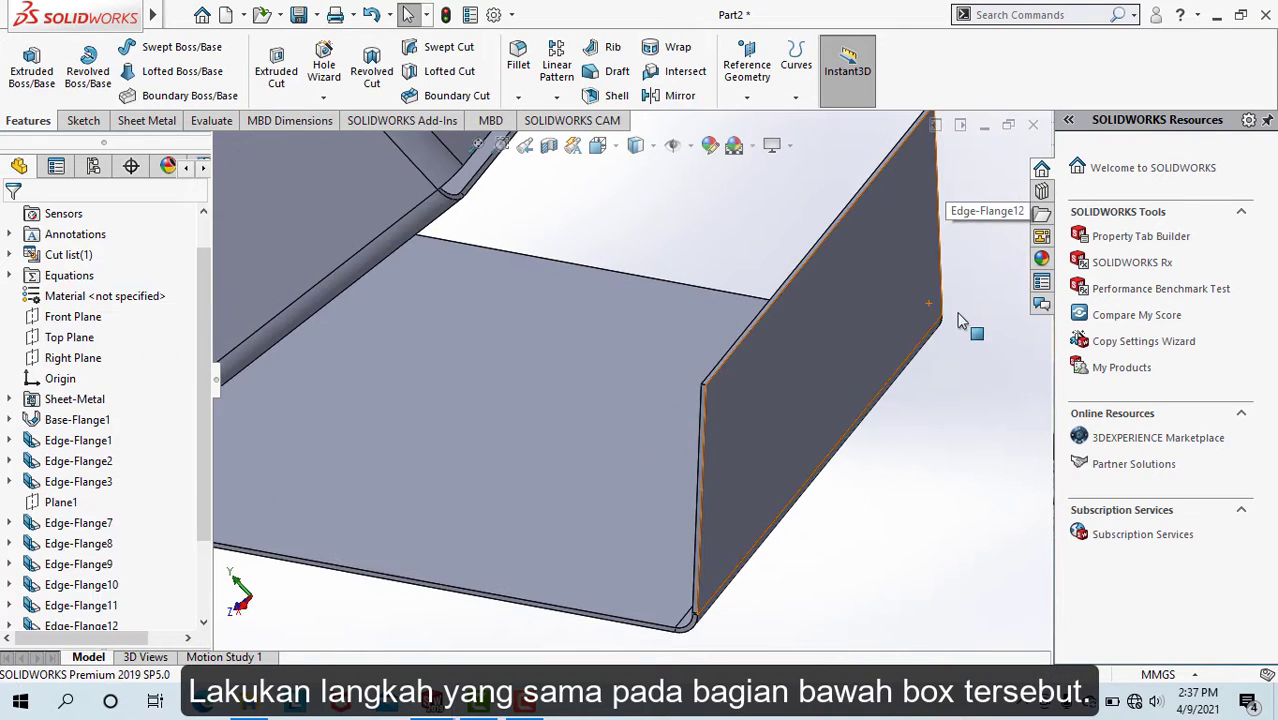
# - Chamfer the remaining free corner of the second lid's locking tab with a 9 mm distance and 10-degree angle
pyautogui.moveTo(945, 210); pyautogui.dragTo(402, 487, button='middle')
pyautogui.scroll(-5, 410, 492)
pyautogui.click(621, 391)
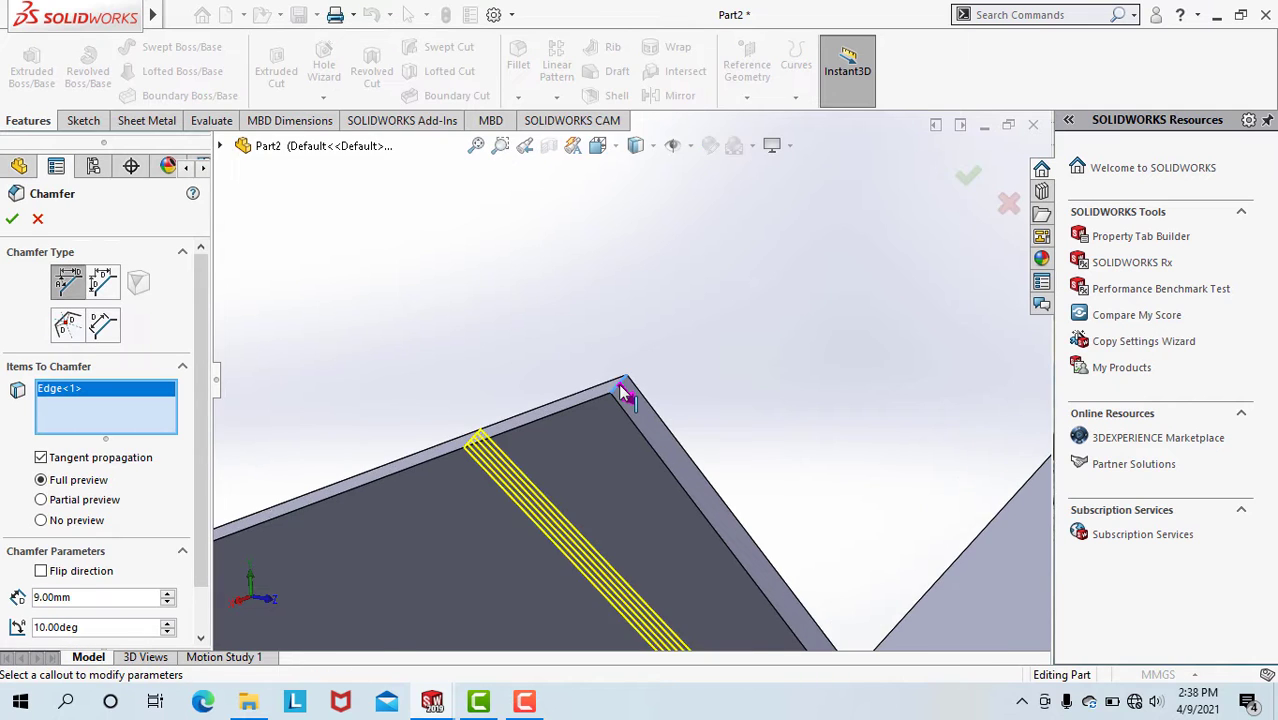
pyautogui.scroll(6, 624, 394)
pyautogui.click(967, 176)
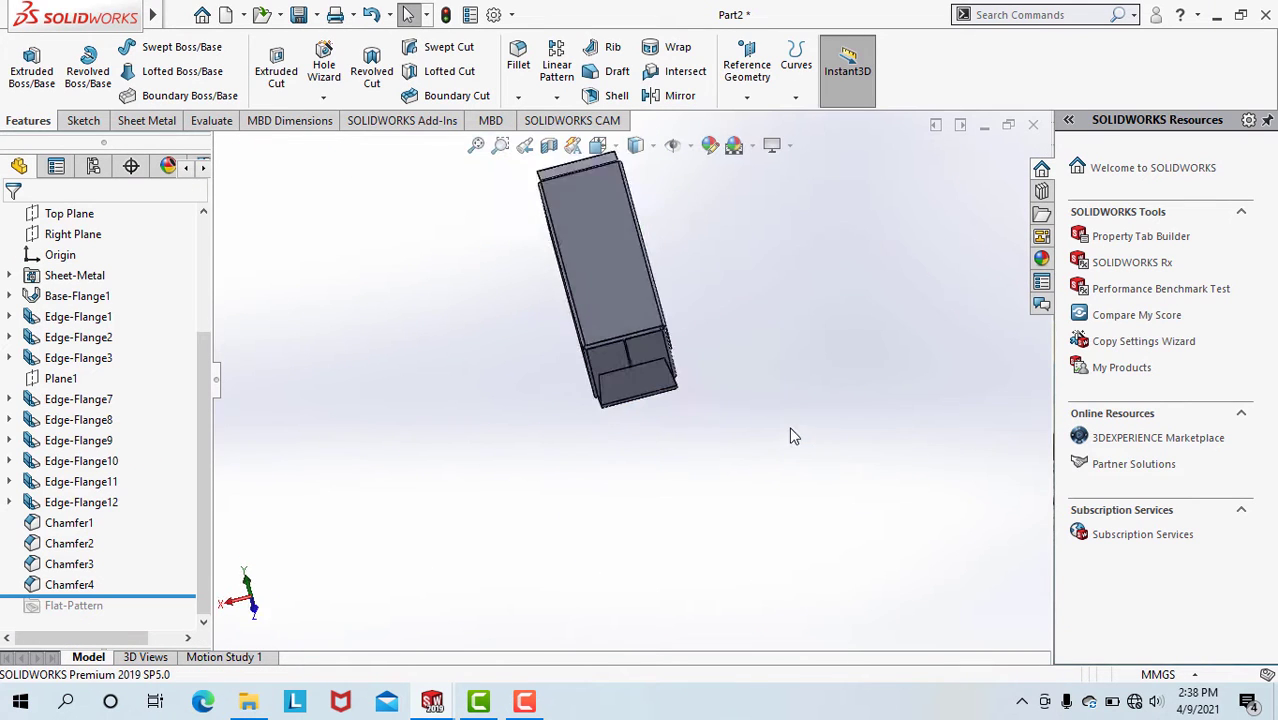
# - Examine the finished open box from several sides, including its lids and chamfered locking tabs
pyautogui.moveTo(790, 543); pyautogui.dragTo(640, 543, button='middle')
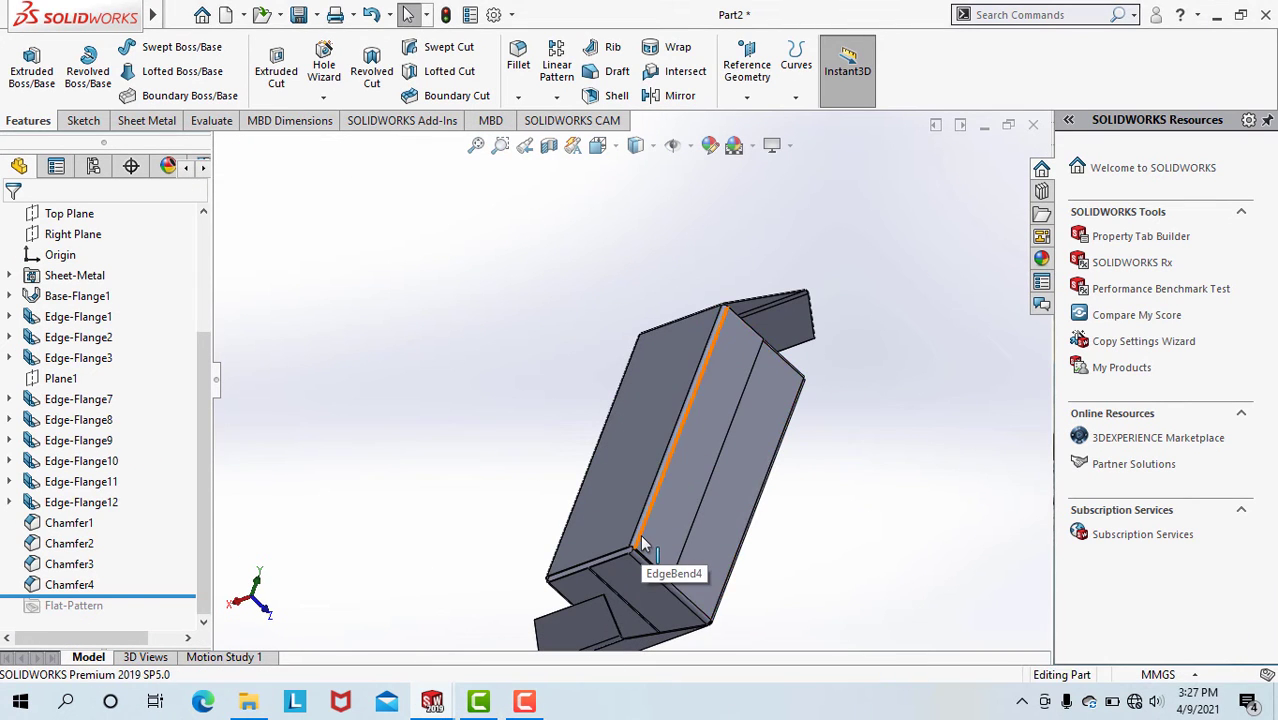
pyautogui.scroll(-3, 641, 545)
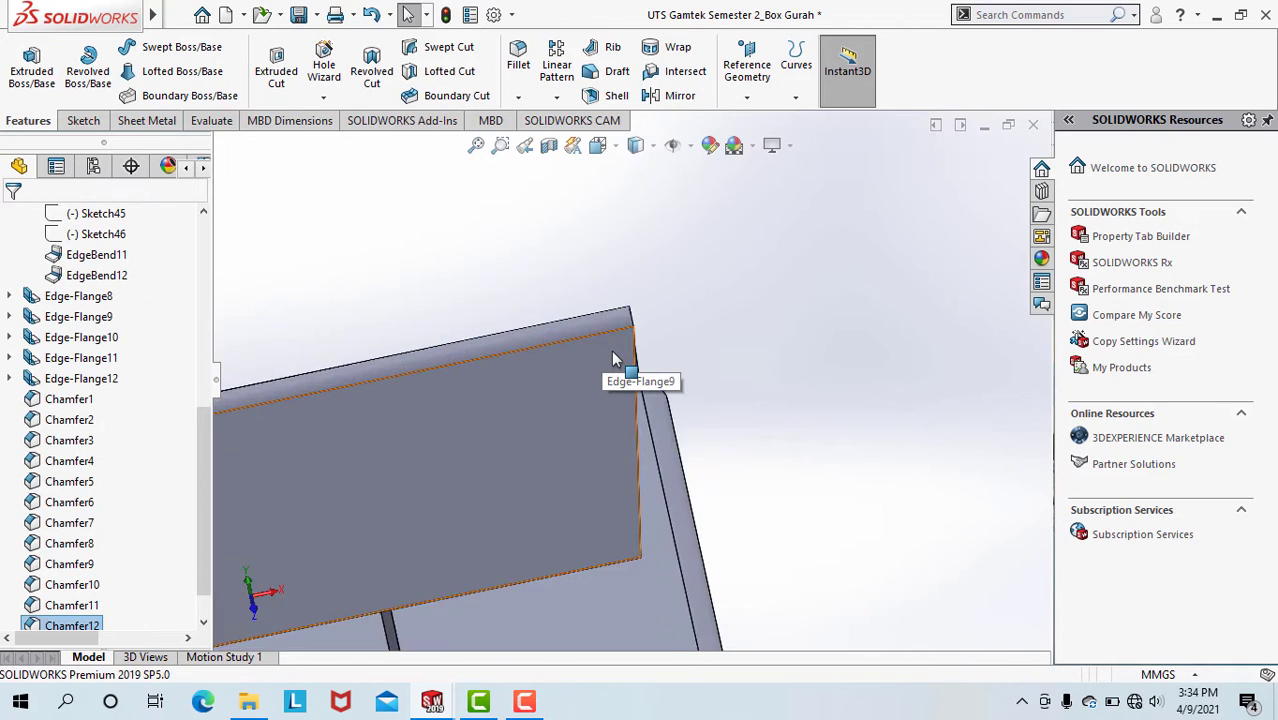
pyautogui.scroll(5, 602, 362)
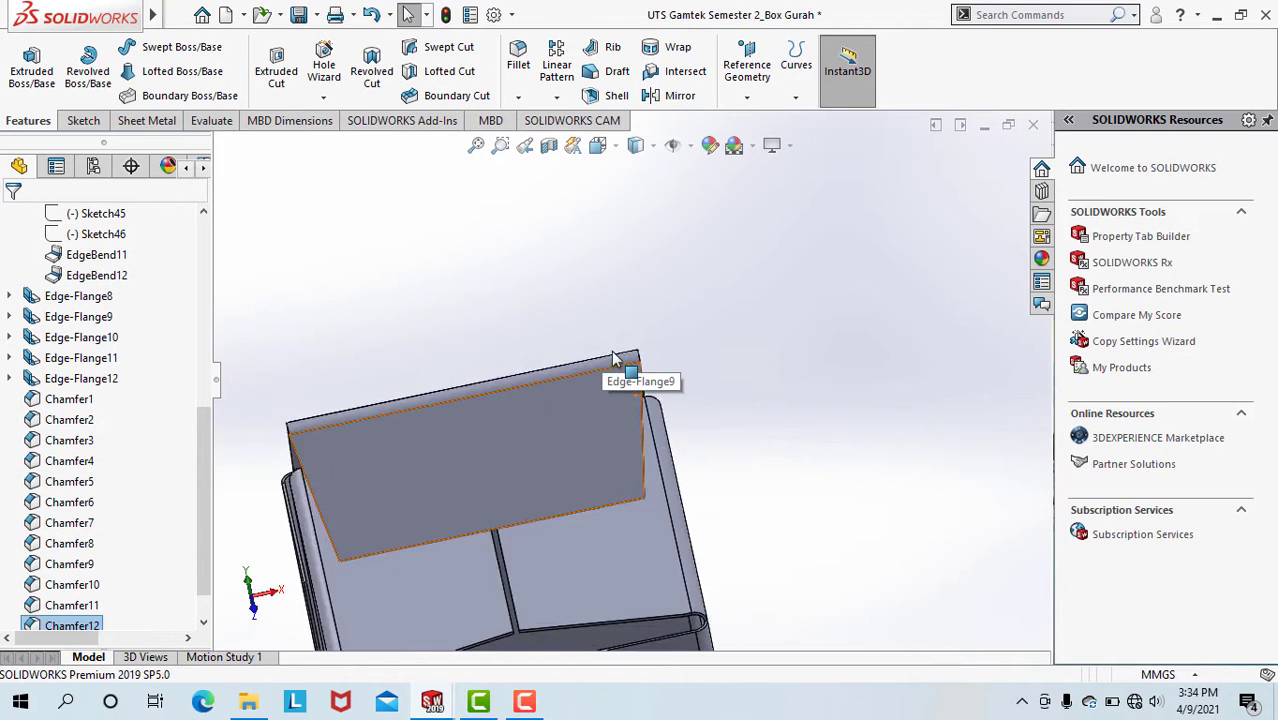
pyautogui.moveTo(597, 490); pyautogui.dragTo(649, 319, button='middle')
pyautogui.scroll(-2, 620, 430)
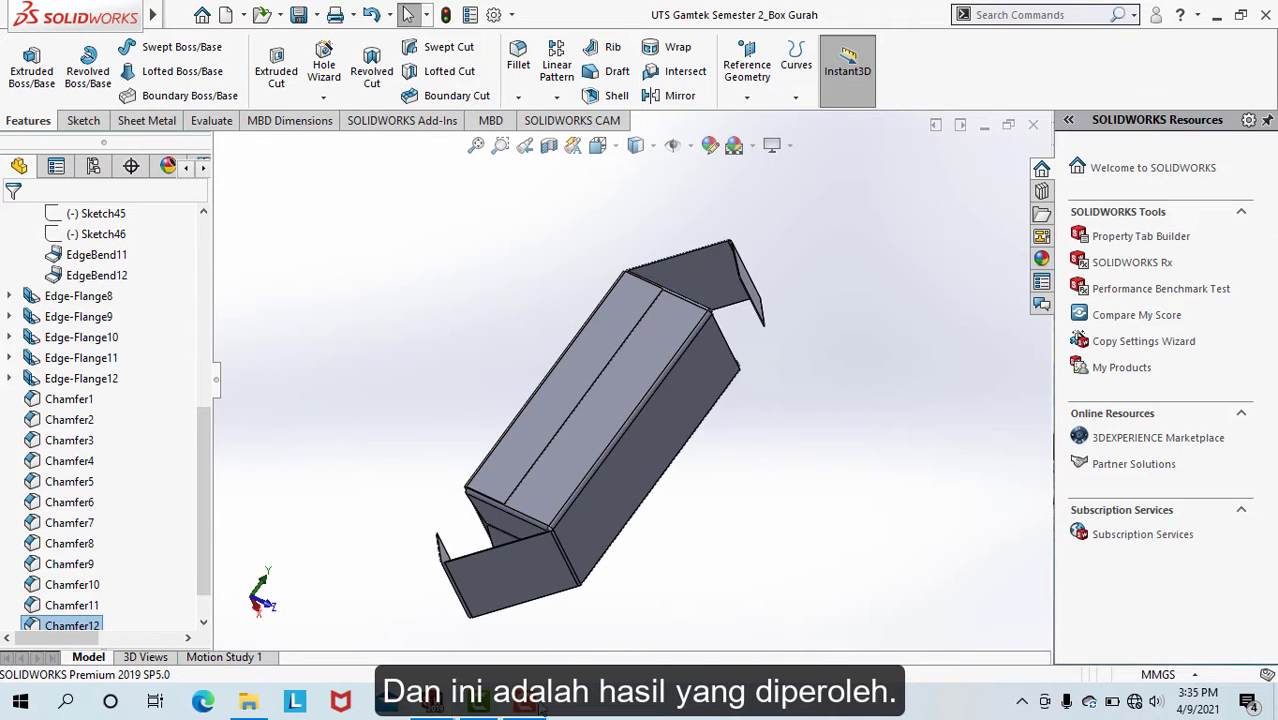
pyautogui.click(146, 120)
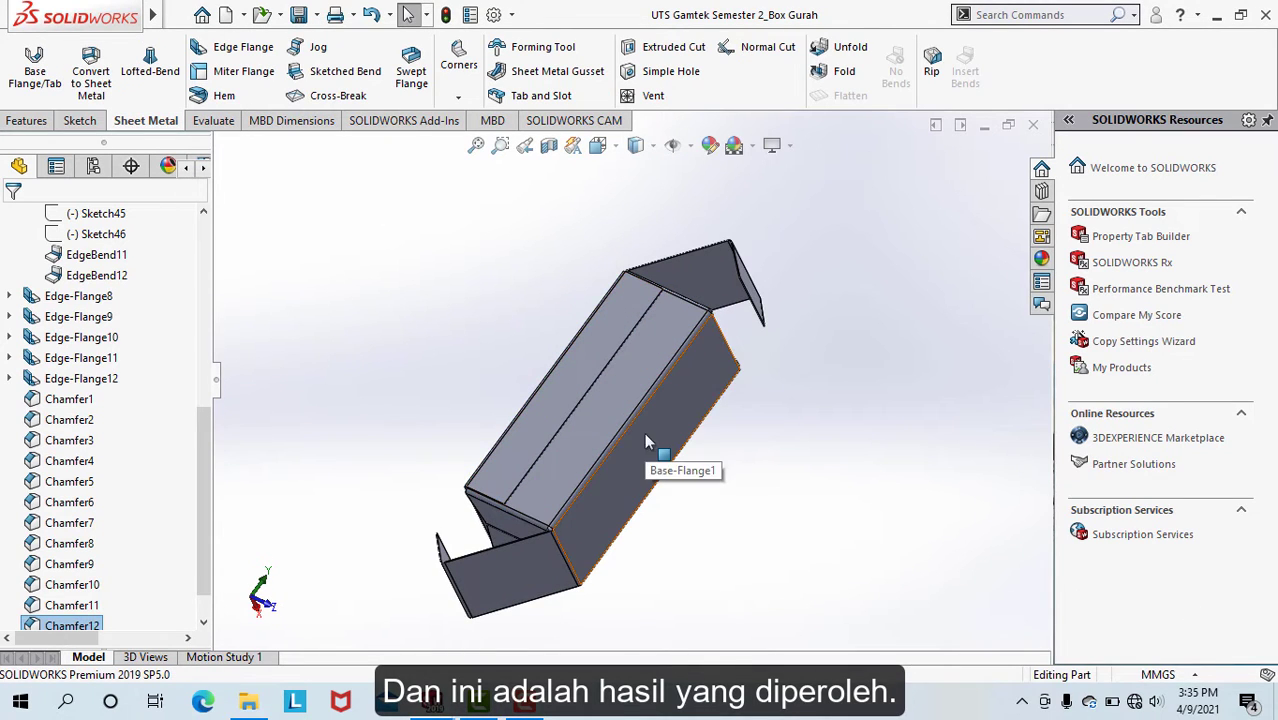
pyautogui.click(671, 220)
pyautogui.scroll(1, 670, 365)
pyautogui.scroll(-1, 672, 365)
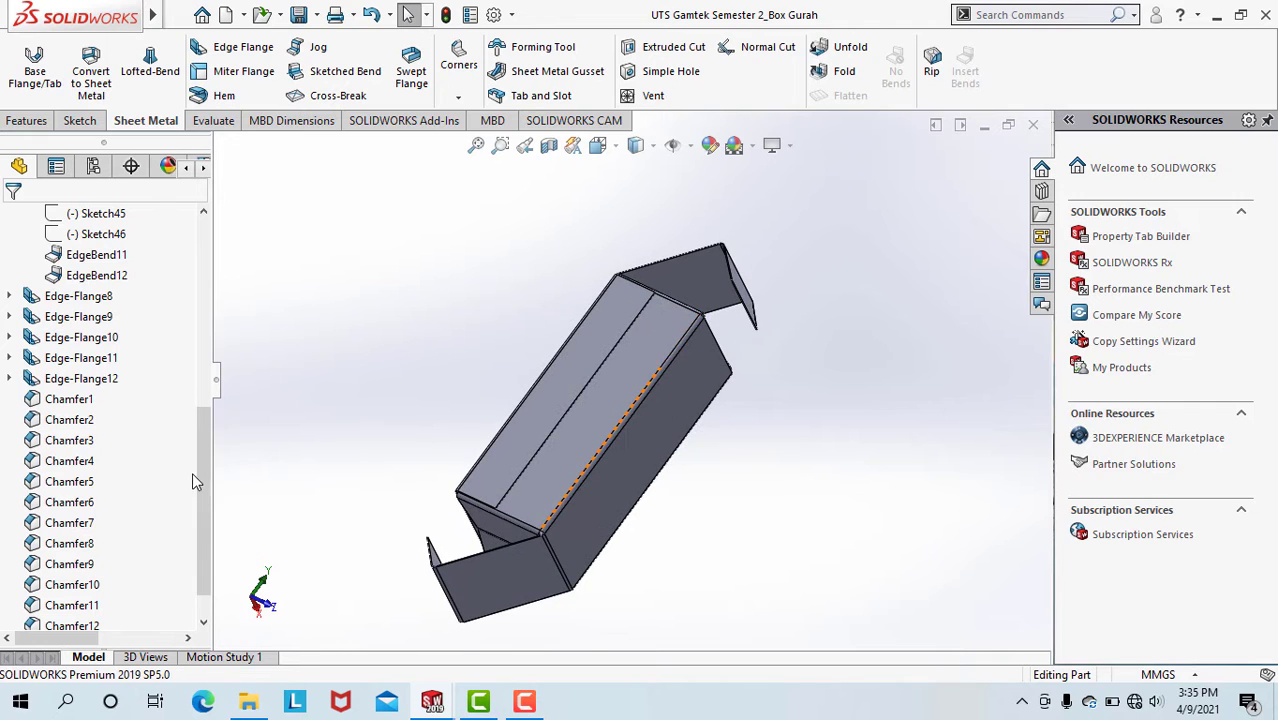
pyautogui.scroll(-1, 150, 540)
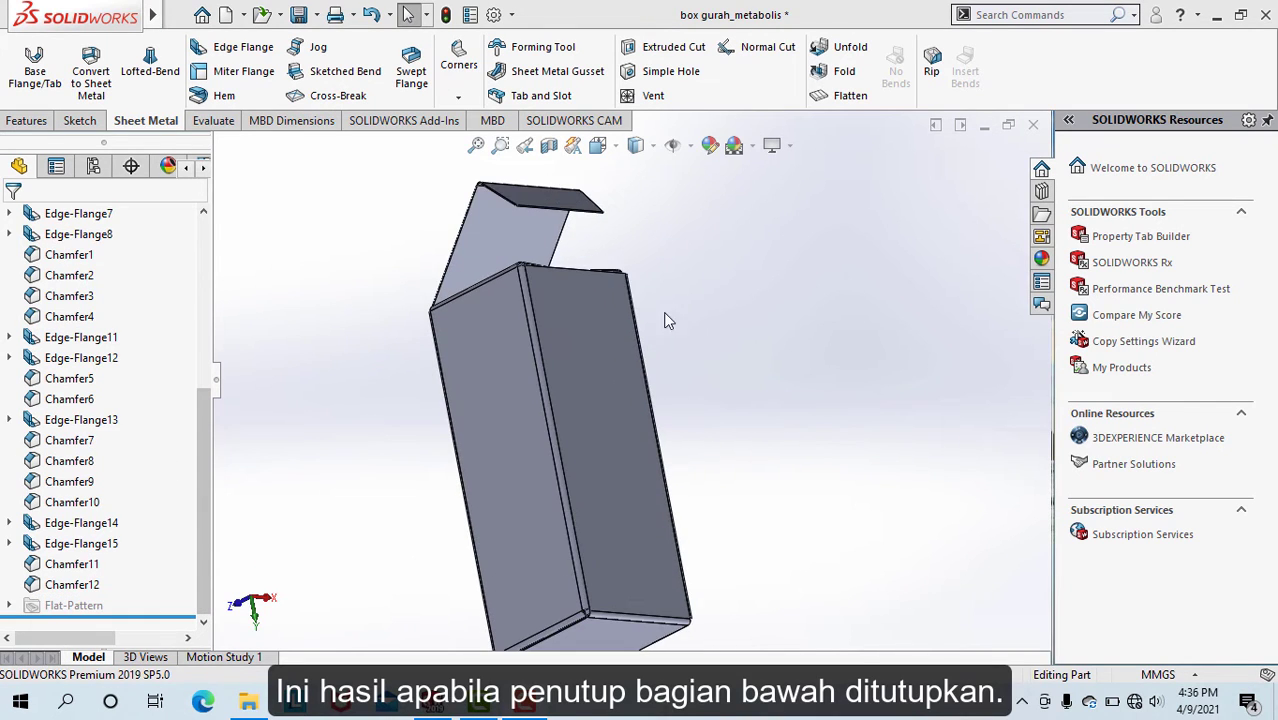
# - Check the version of the box with its bottom lid closed and flatten it into its sheet-metal pattern
pyautogui.moveTo(622, 270); pyautogui.dragTo(580, 346, button='middle')
pyautogui.scroll(-5, 578, 346)
pyautogui.scroll(8, 580, 348)
pyautogui.moveTo(628, 510); pyautogui.dragTo(655, 372, button='middle')
pyautogui.scroll(-4, 625, 468)
pyautogui.scroll(-2, 863, 364)
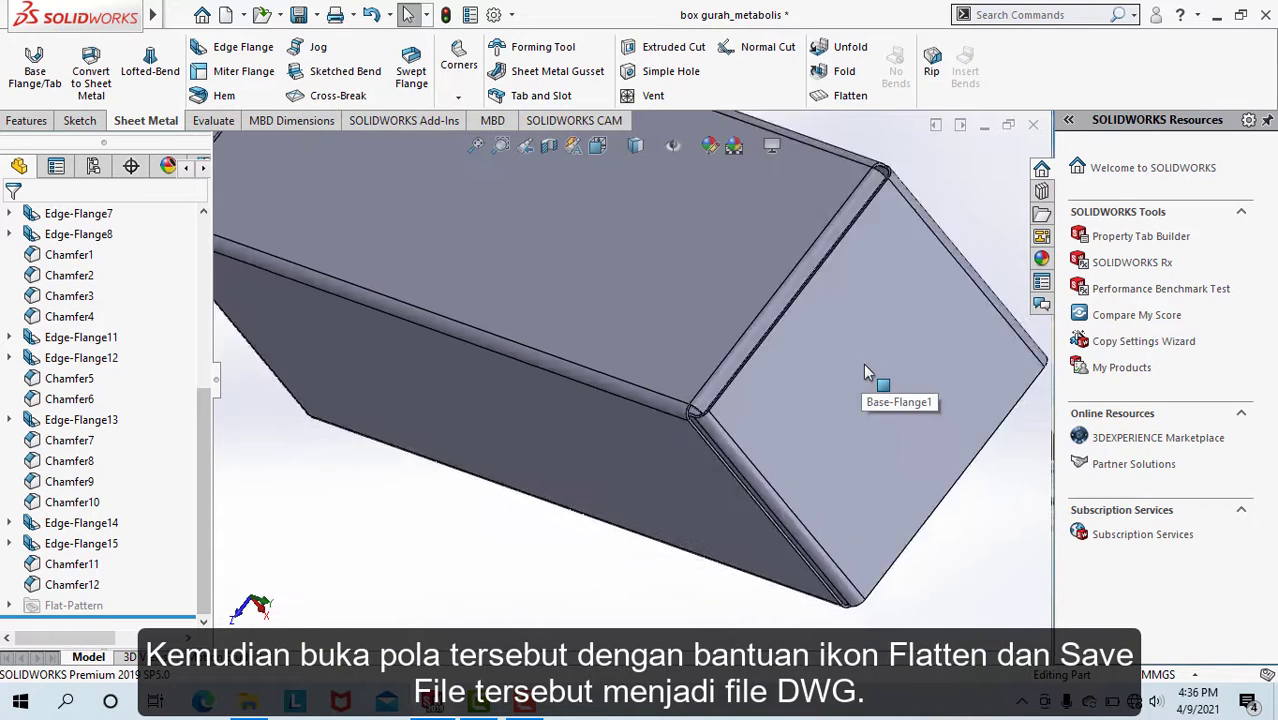
pyautogui.scroll(5, 682, 335)
pyautogui.moveTo(863, 364); pyautogui.dragTo(696, 318, button='middle')
pyautogui.click(865, 98)
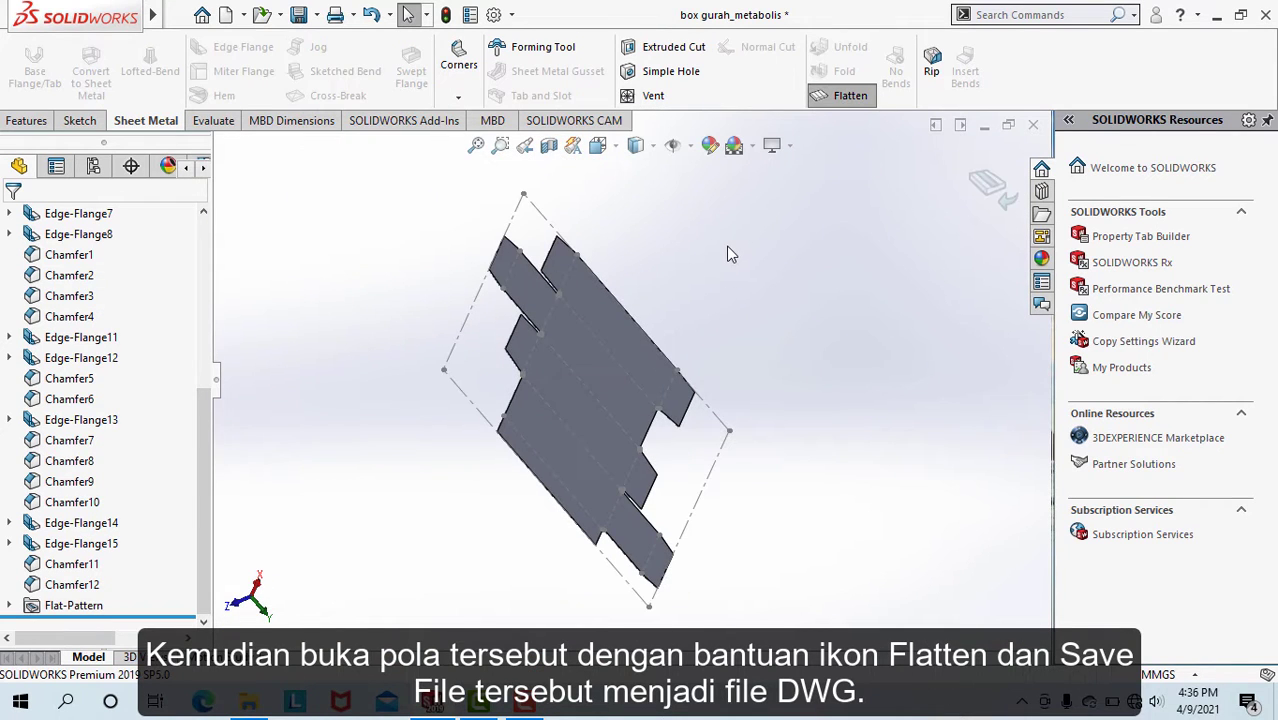
# - Create a new drawing on an A4 (ISO) standard sheet with the sheet format displayed
pyautogui.click(243, 14)
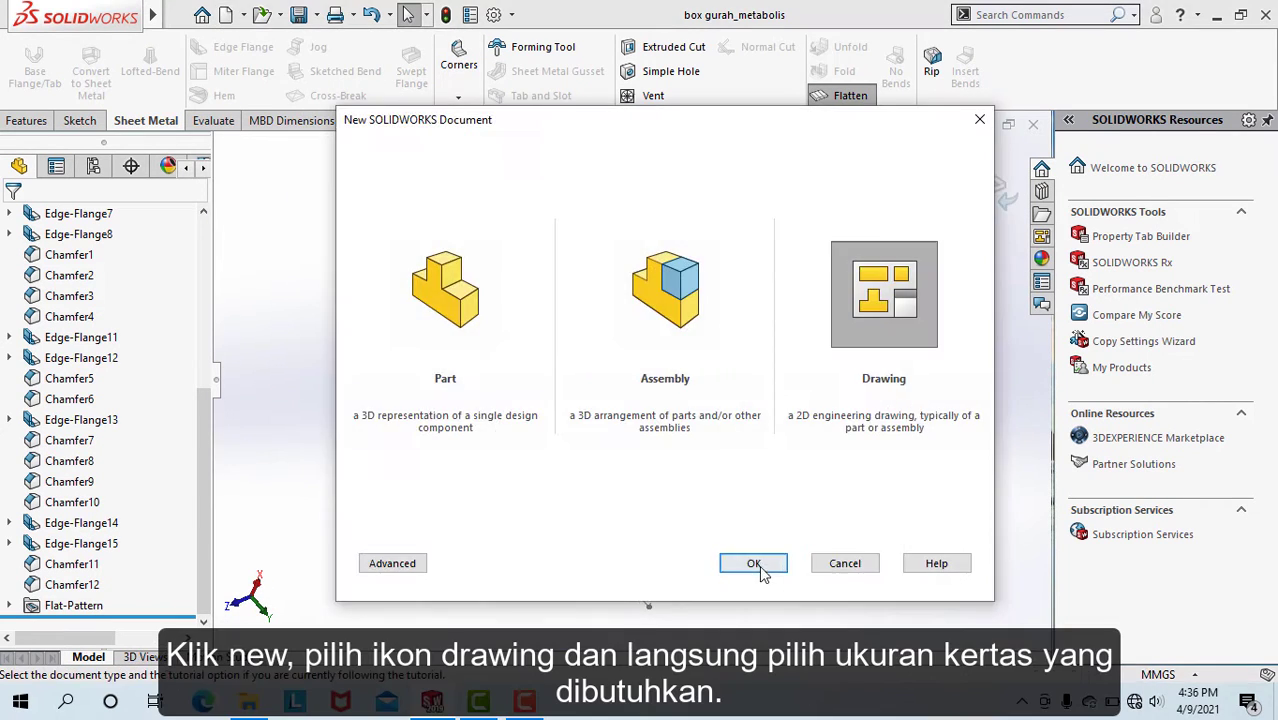
pyautogui.click(760, 642)
pyautogui.click(474, 315)
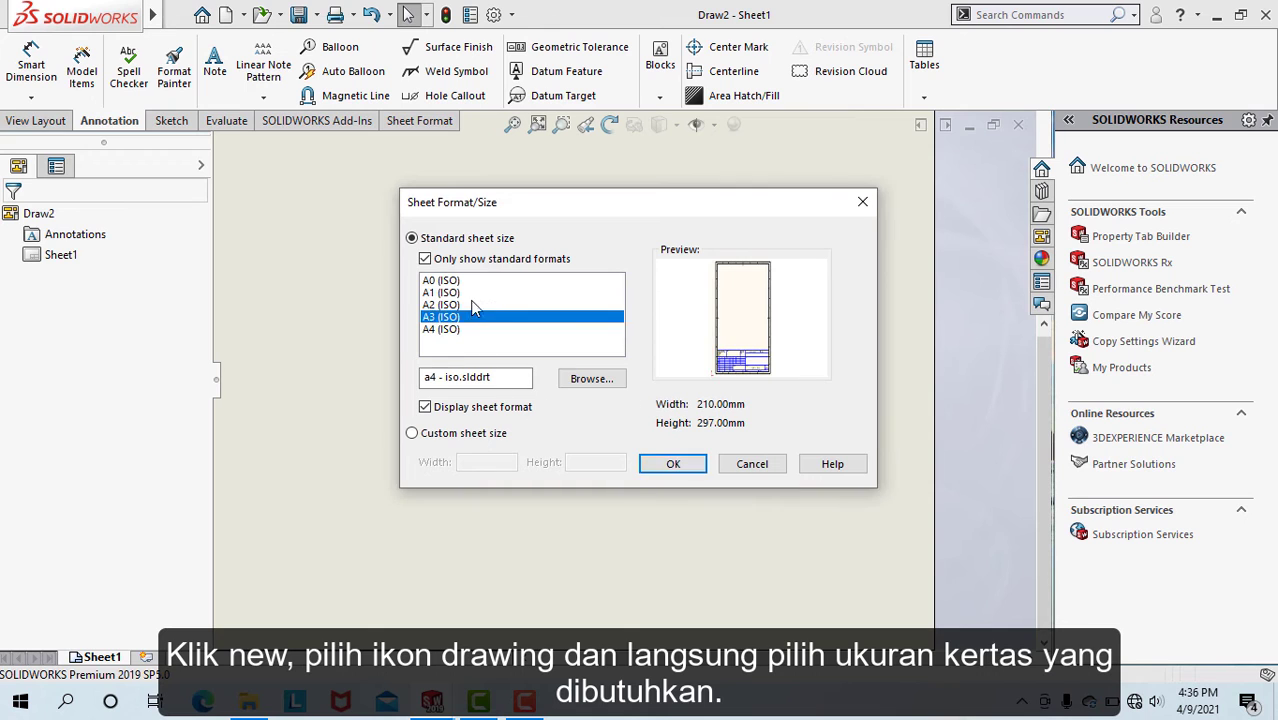
pyautogui.click(472, 293)
pyautogui.click(472, 281)
pyautogui.click(474, 329)
pyautogui.click(686, 463)
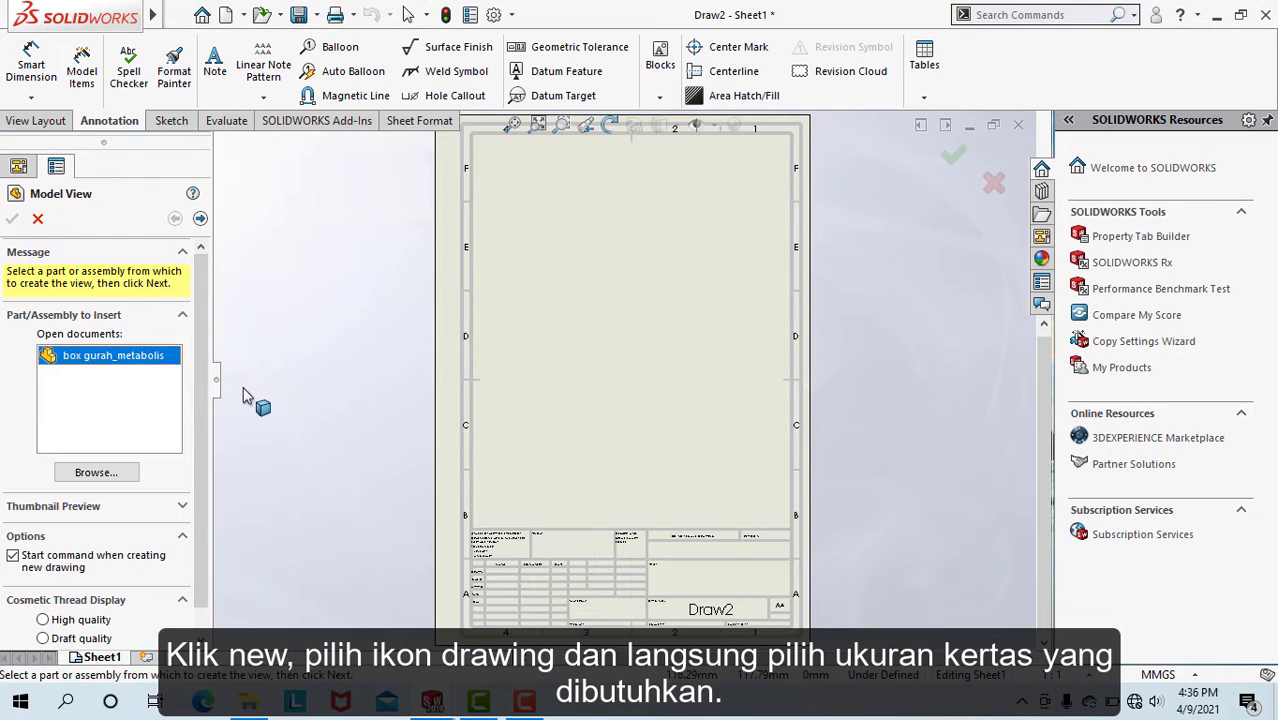
# - Place a flat-pattern view of box gurah_metabolis on the A4 sheet and adjust its position slightly
pyautogui.click(622, 348)
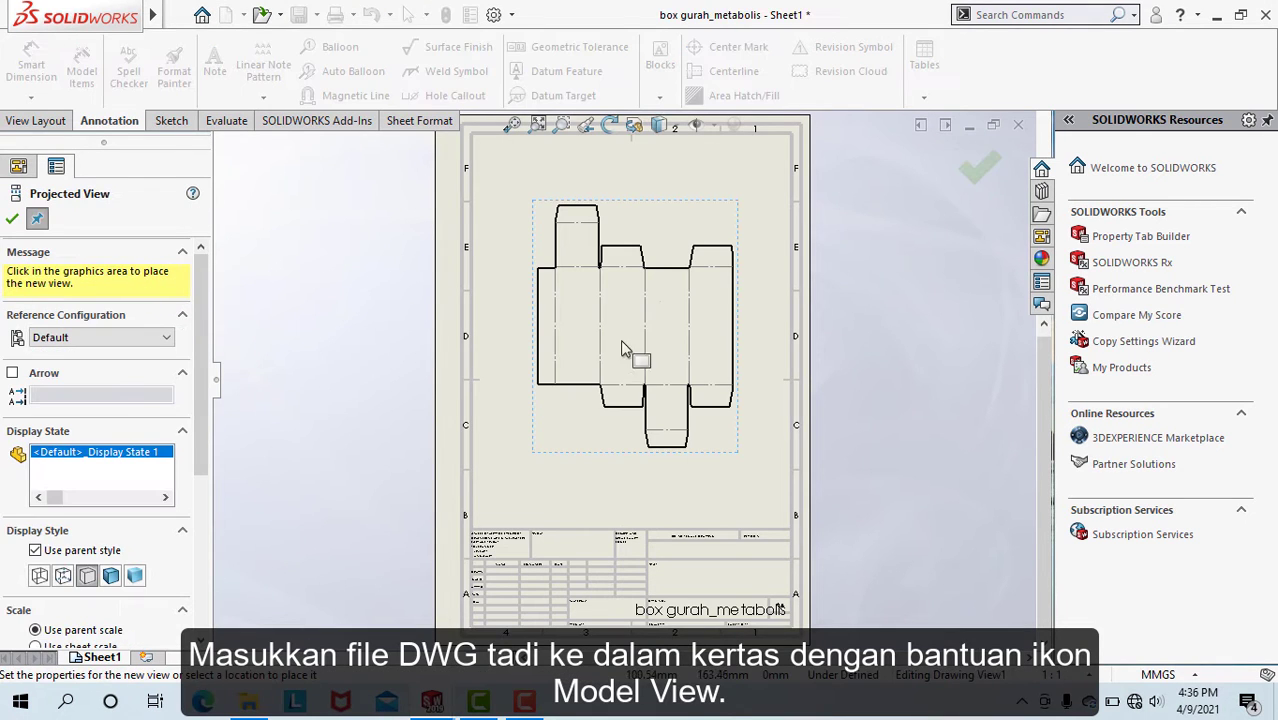
pyautogui.click(978, 168)
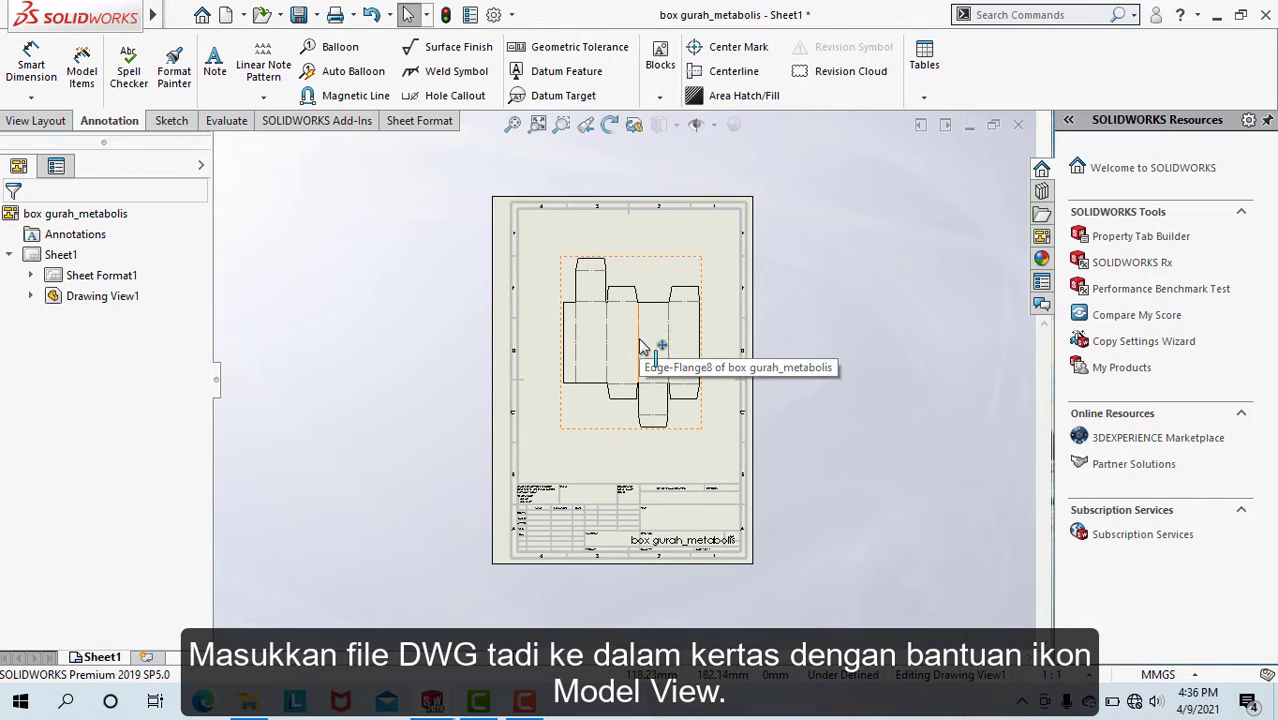
pyautogui.click(650, 276)
pyautogui.click(519, 372)
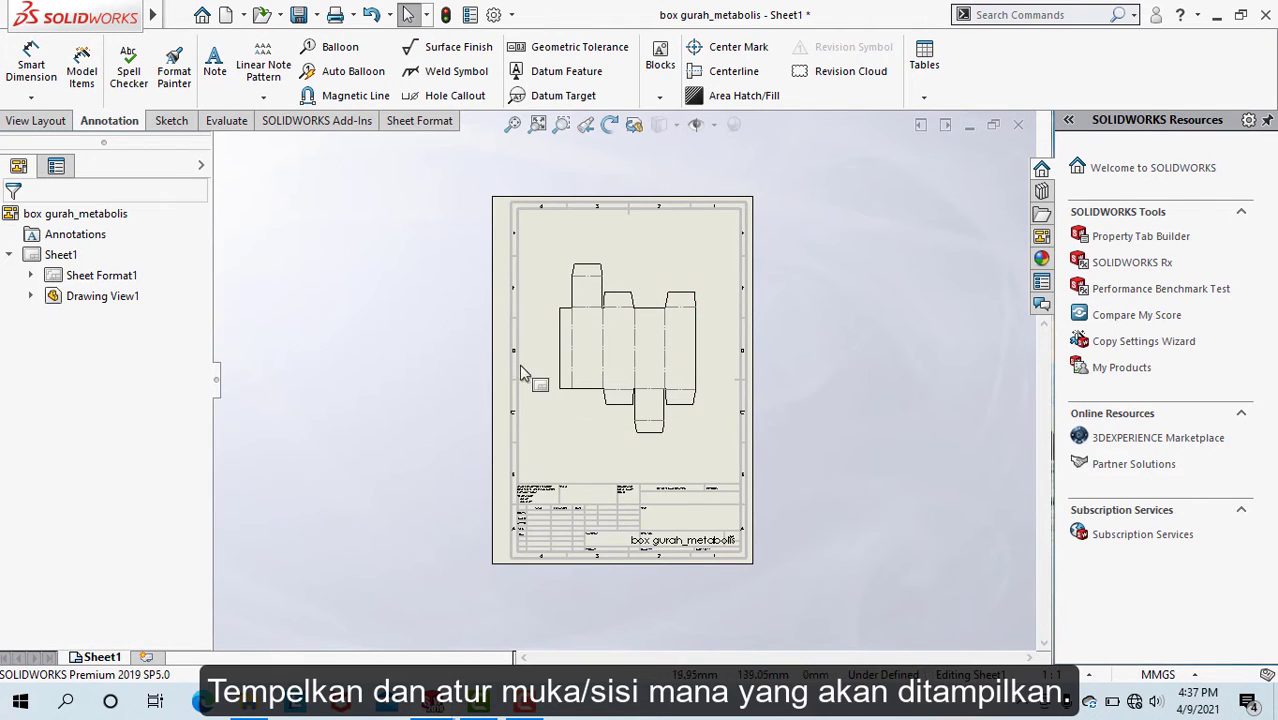
# - Save the drawing as box gurah_metabolis in the UTS Gamtek semester 2 folder, and save a PDF version as well
pyautogui.hotkey('ctrl', 's')
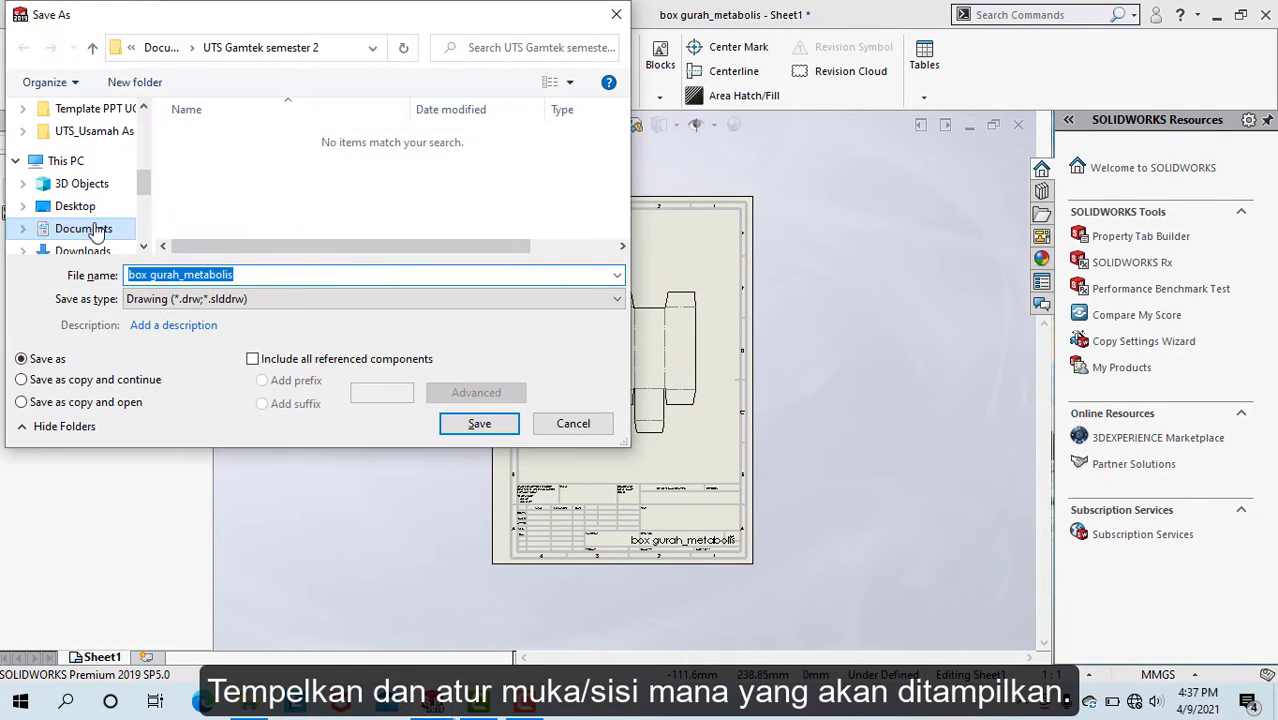
pyautogui.click(478, 423)
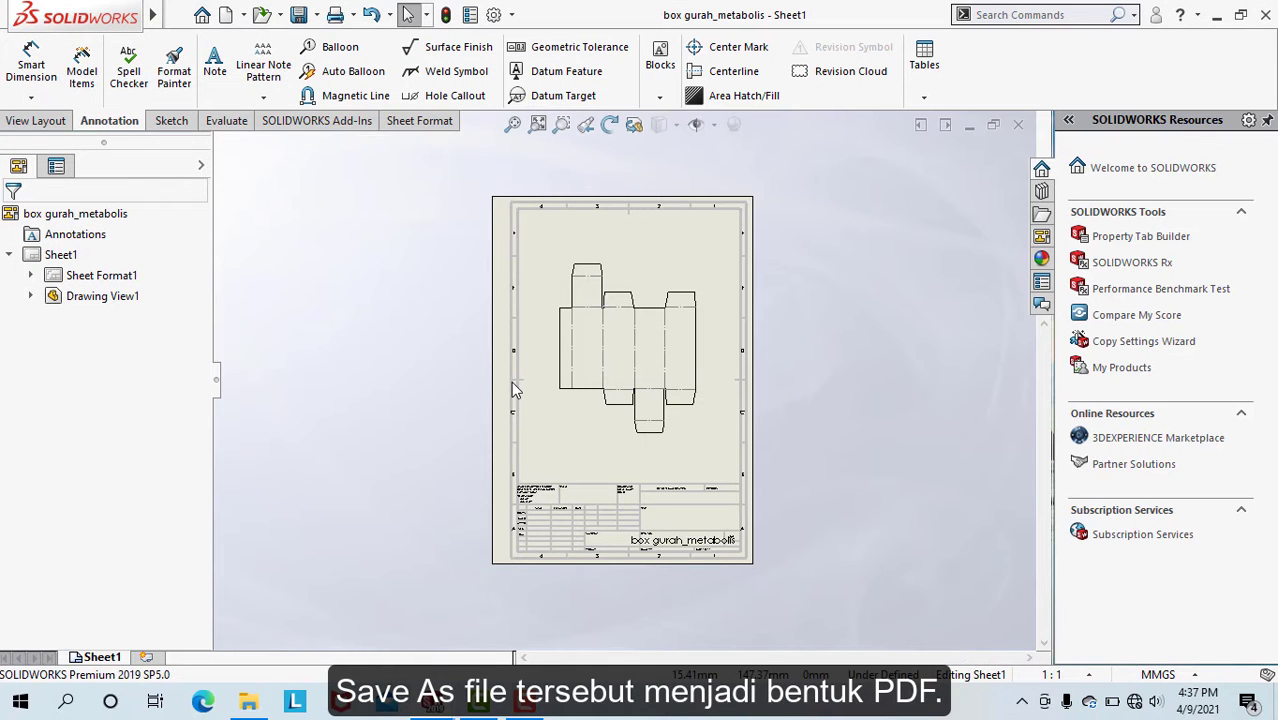
pyautogui.click(316, 14)
pyautogui.click(336, 62)
pyautogui.click(400, 295)
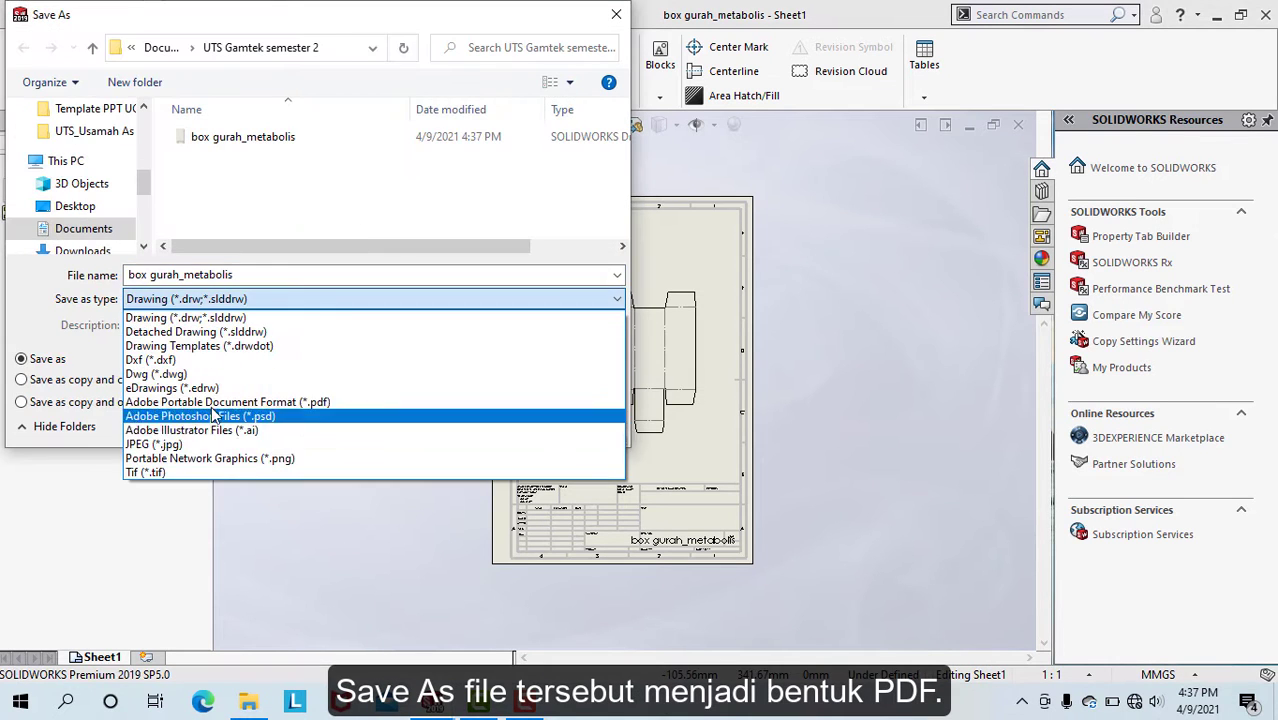
pyautogui.click(300, 397)
pyautogui.click(472, 455)
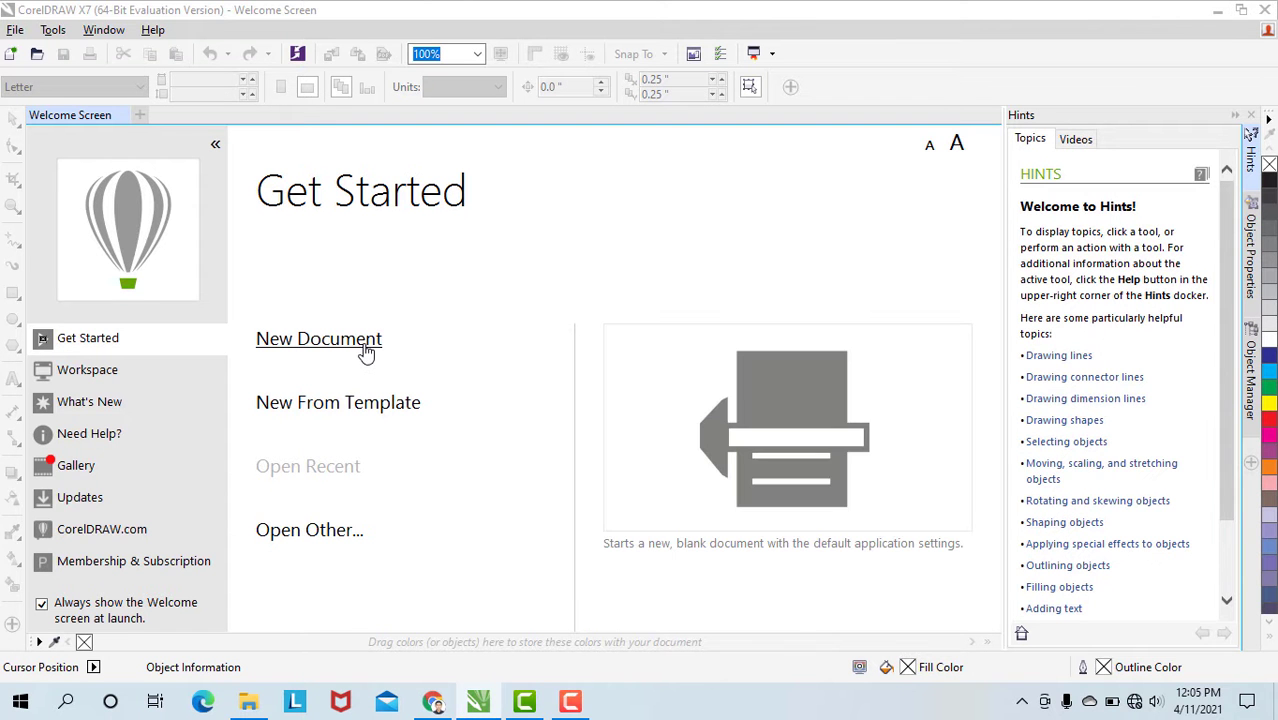
# - Create a new one-page A4 portrait document in CorelDRAW, 210 x 297 mm, in CMYK at 300 dpi
pyautogui.click(366, 345)
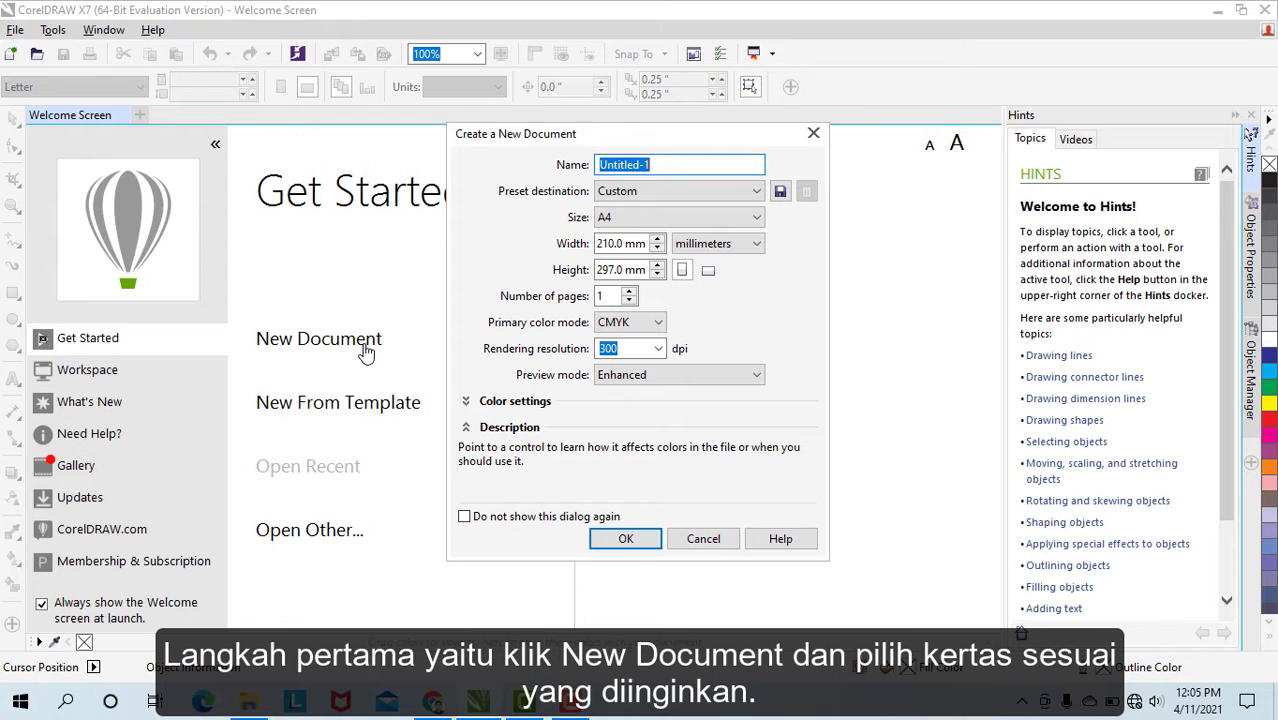
pyautogui.click(645, 220)
pyautogui.click(628, 316)
pyautogui.click(626, 540)
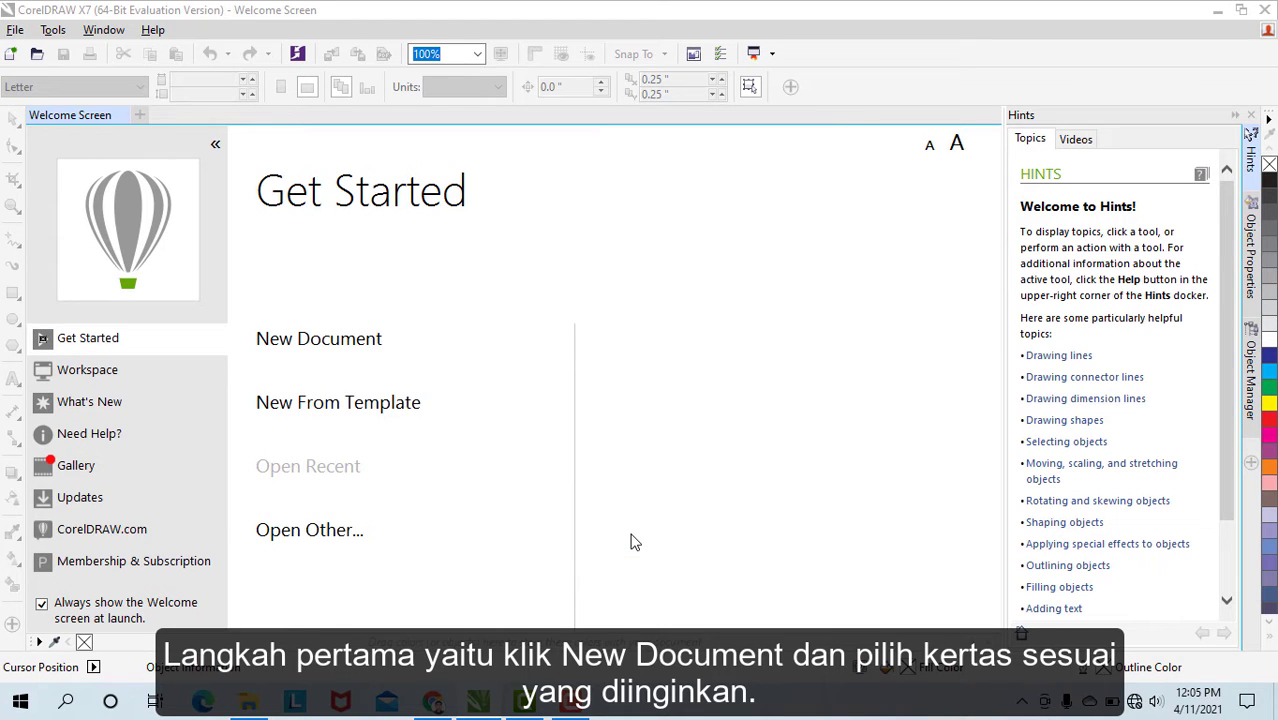
# - Import the box gurah_metabolis PDF with the suggested font substitution and position it on the A4 page
pyautogui.click(24, 30)
pyautogui.click(84, 317)
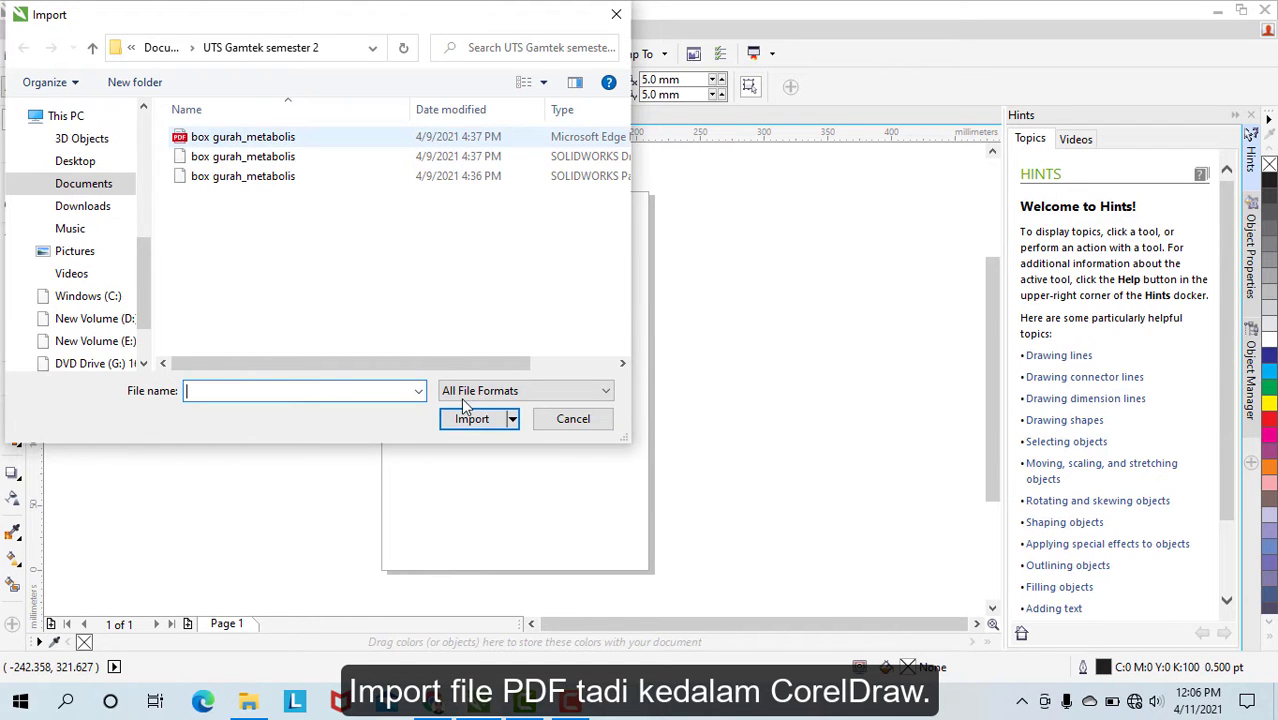
pyautogui.click(467, 454)
pyautogui.click(682, 425)
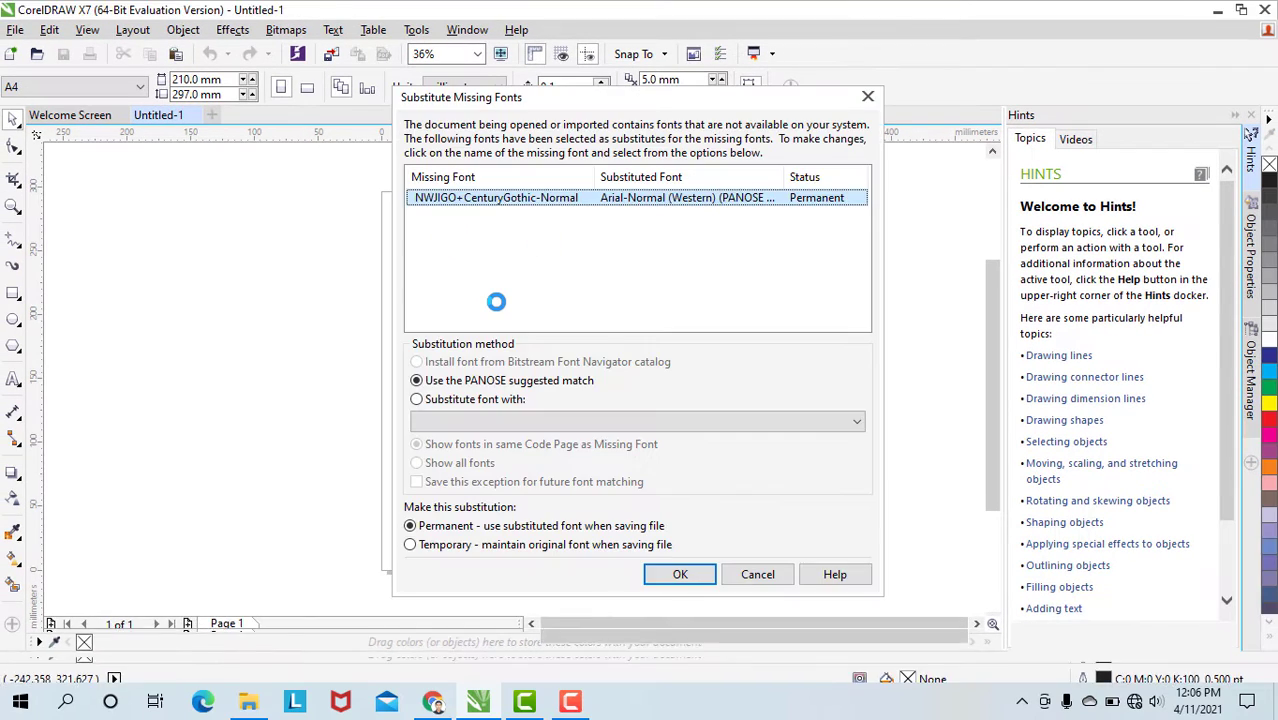
pyautogui.press('Return')
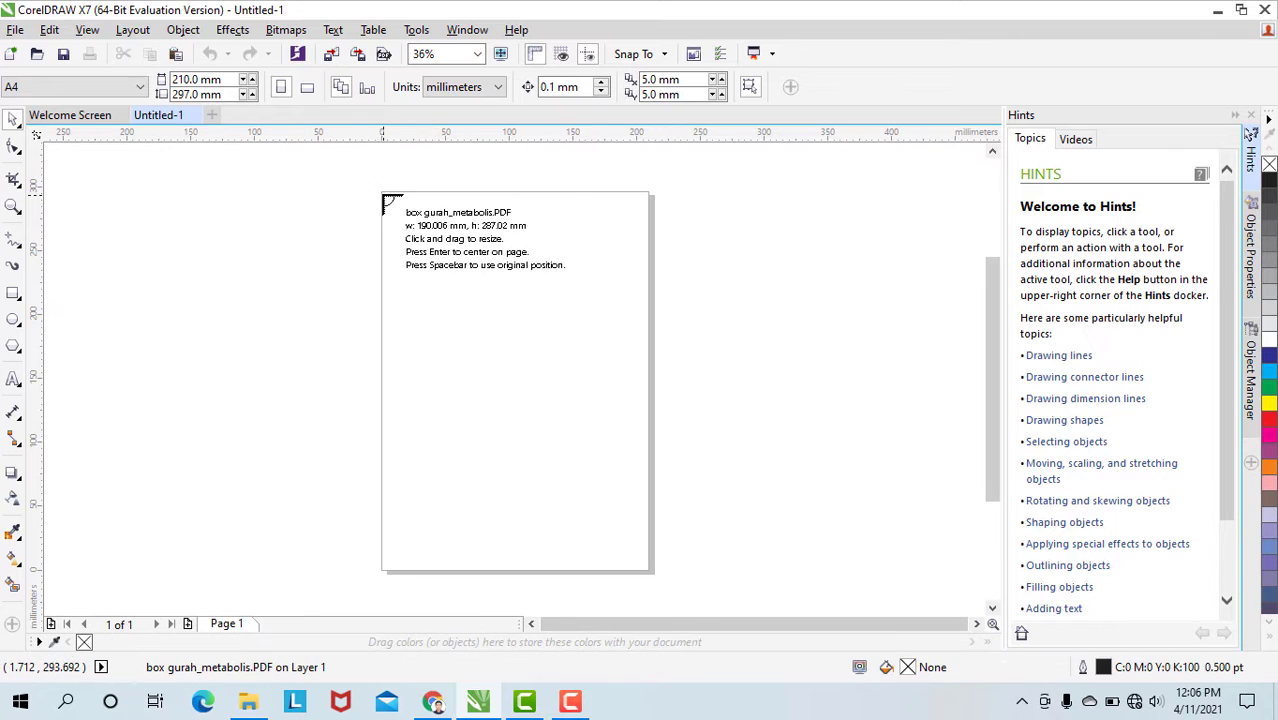
pyautogui.click(383, 195)
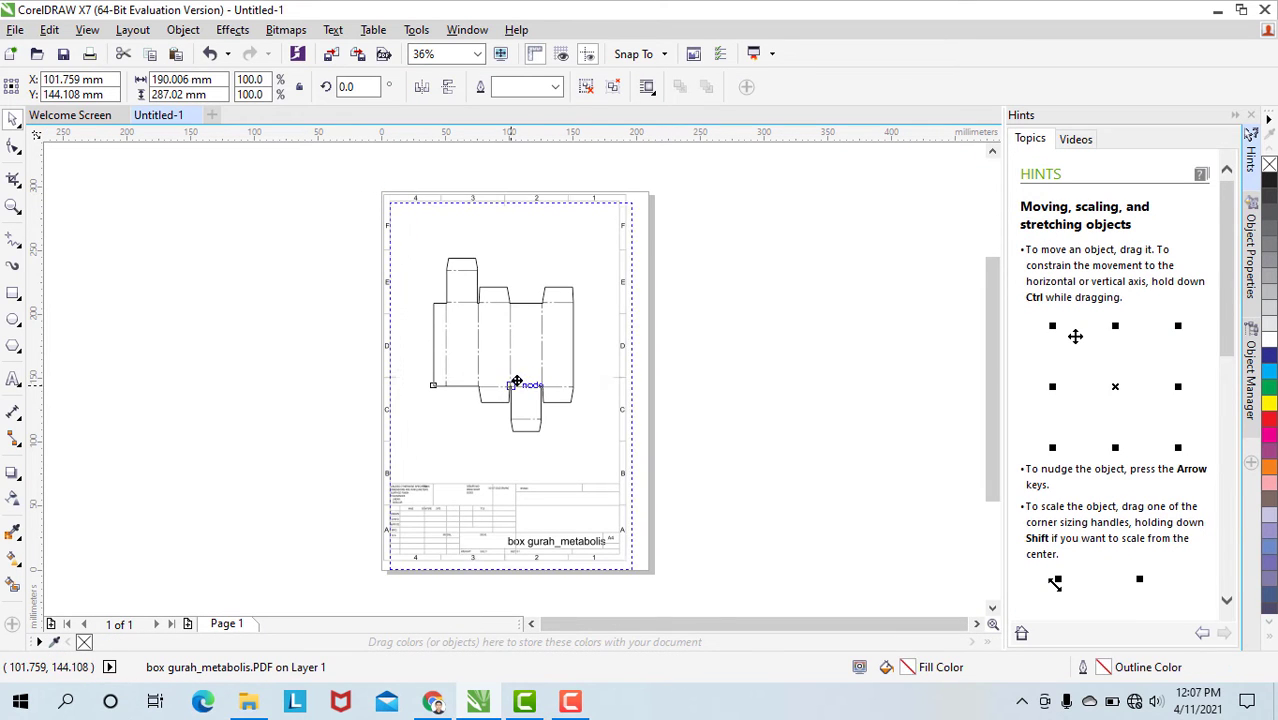
pyautogui.click(765, 370)
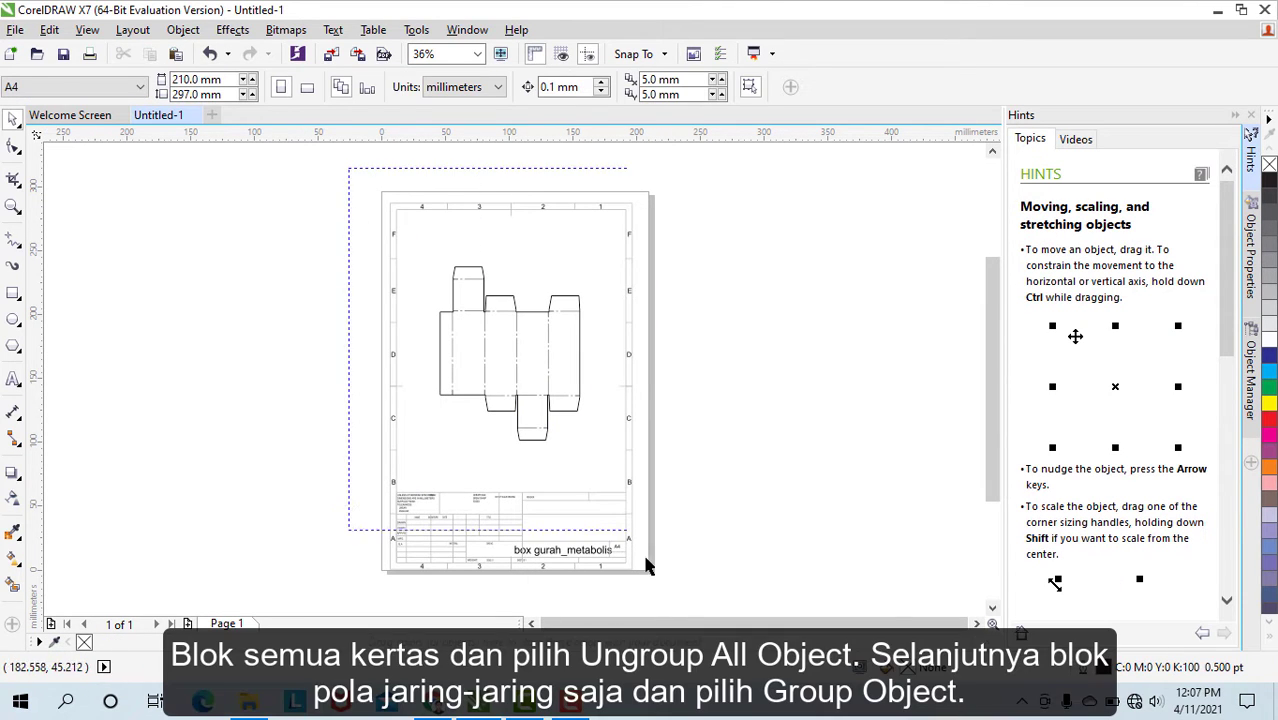
# - Ungroup all objects of the imported drawing and regroup only the box pattern's lines
pyautogui.moveTo(645, 566); pyautogui.dragTo(648, 576)
pyautogui.moveTo(240, 337)
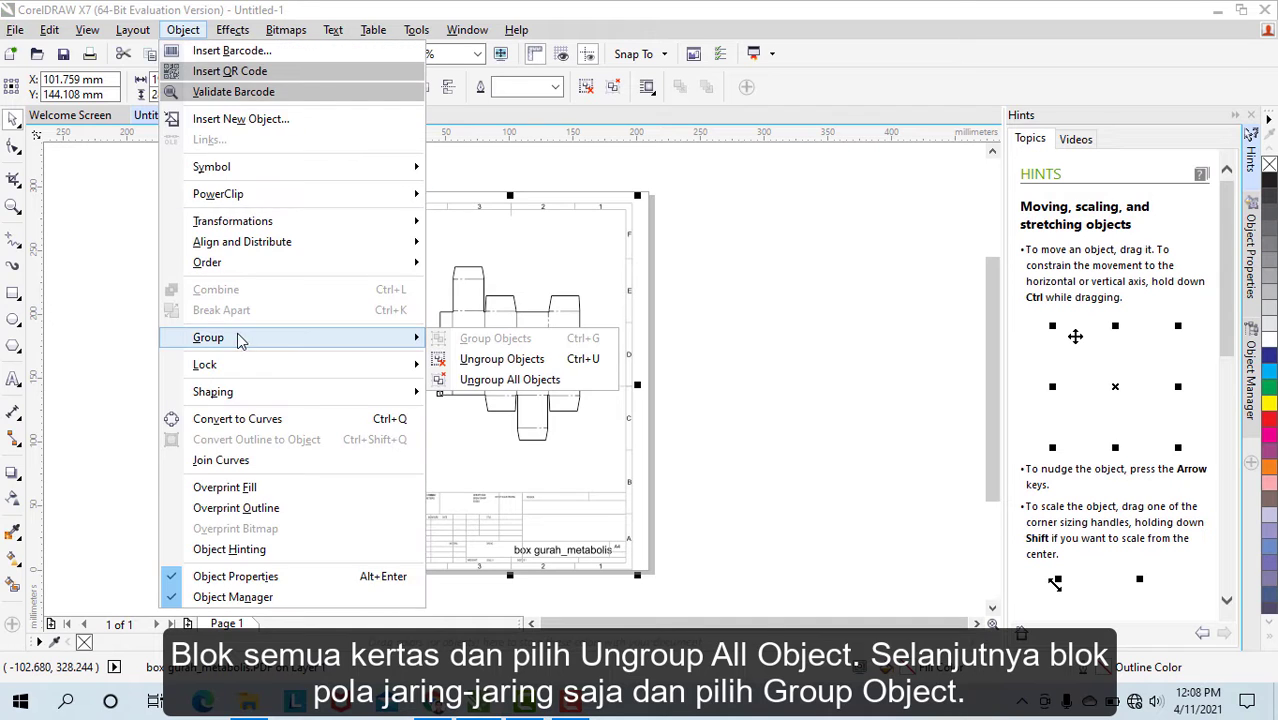
pyautogui.click(505, 376)
pyautogui.moveTo(591, 452); pyautogui.dragTo(591, 452)
pyautogui.click(183, 29)
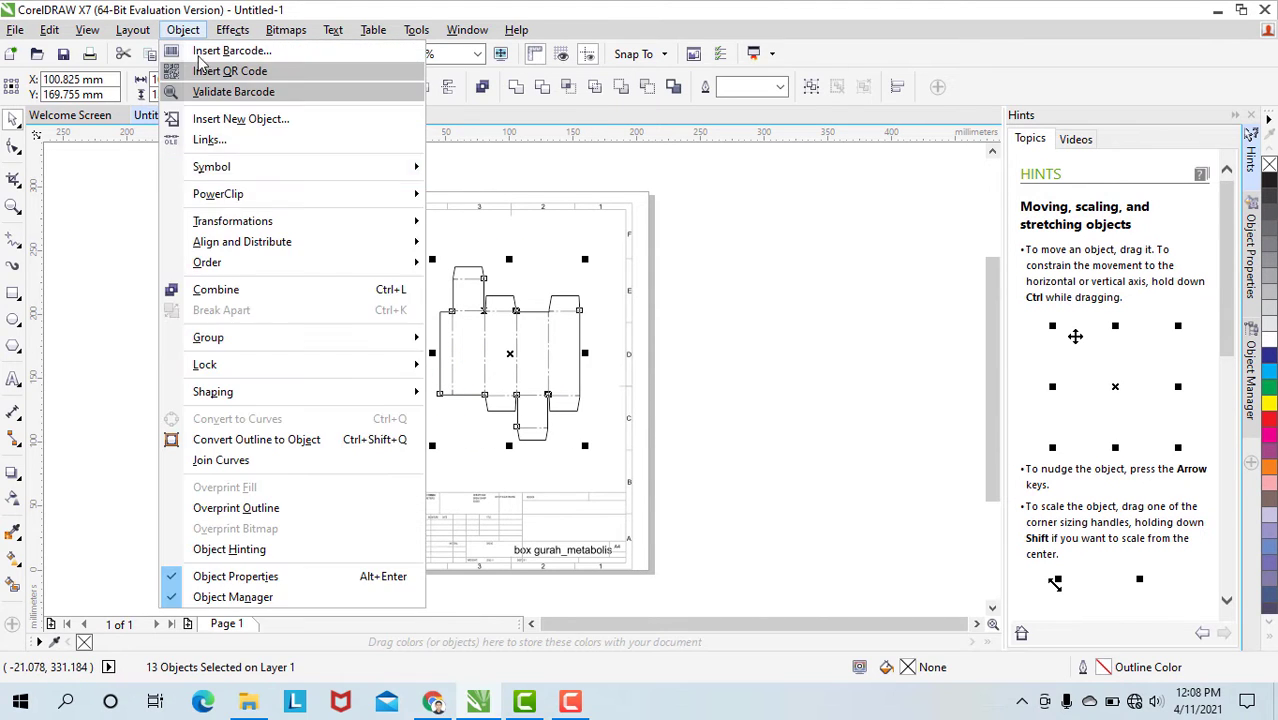
pyautogui.click(462, 334)
# - Move the box pattern off the page, delete the drawing frame and title block, and return the pattern to the page
pyautogui.moveTo(462, 334); pyautogui.dragTo(816, 357)
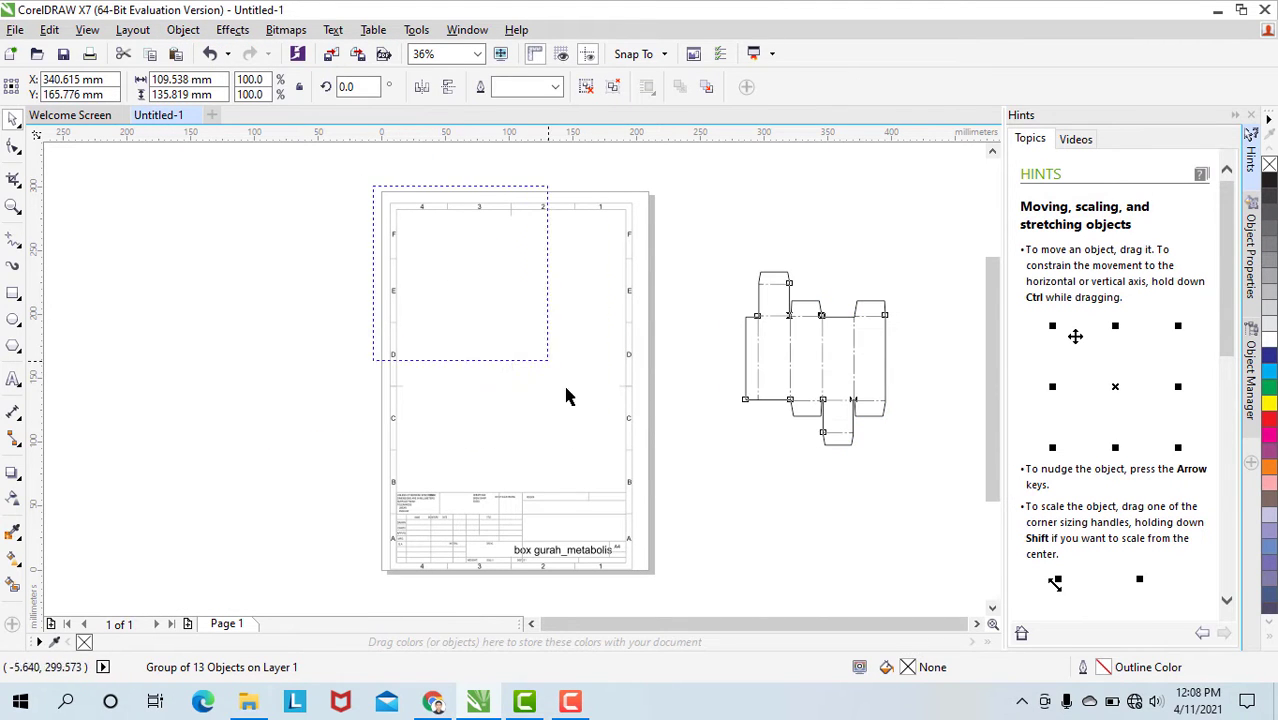
pyautogui.moveTo(566, 389); pyautogui.dragTo(656, 577)
pyautogui.press('Delete')
pyautogui.moveTo(819, 354); pyautogui.dragTo(523, 371)
pyautogui.click(830, 352)
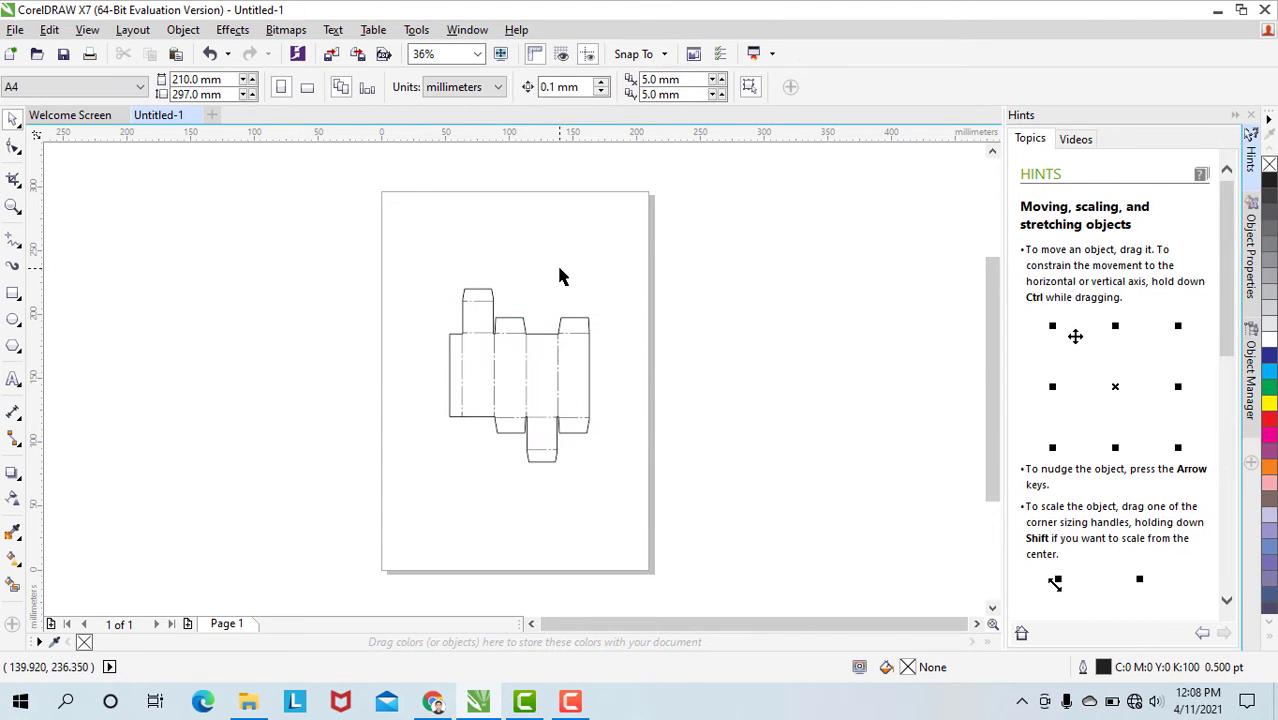
pyautogui.moveTo(437, 265); pyautogui.dragTo(606, 475)
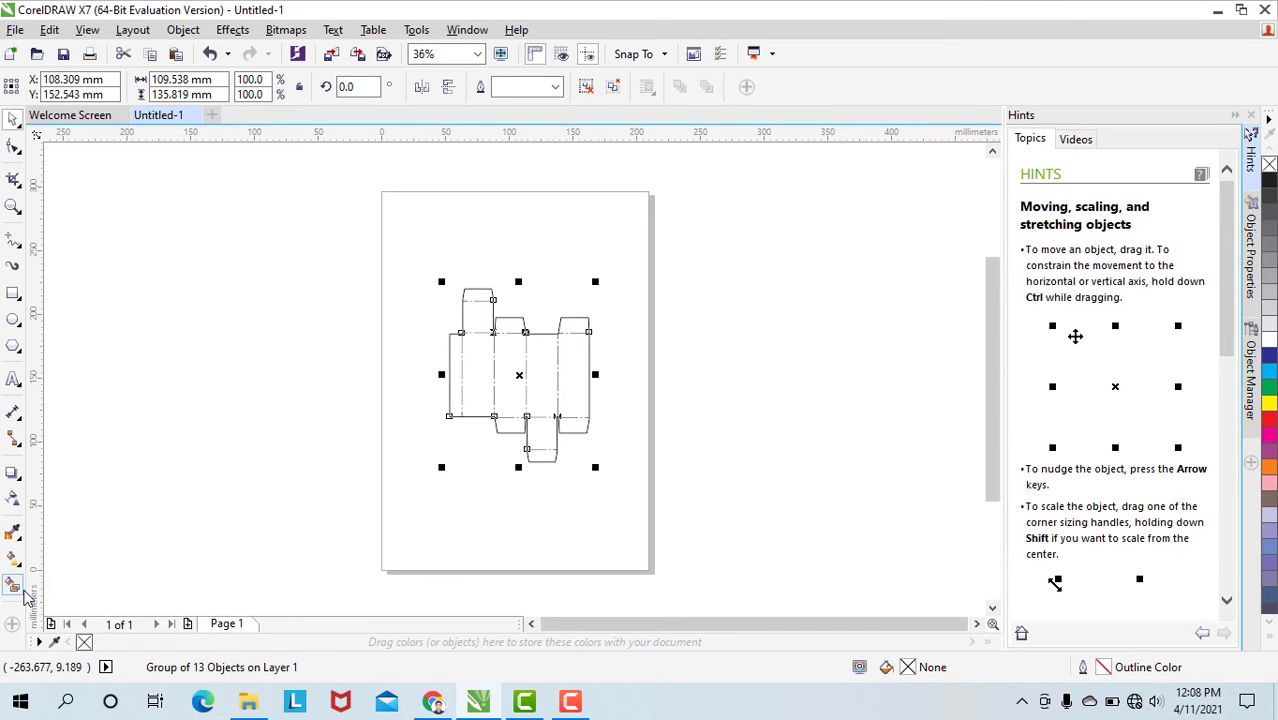
pyautogui.click(13, 584)
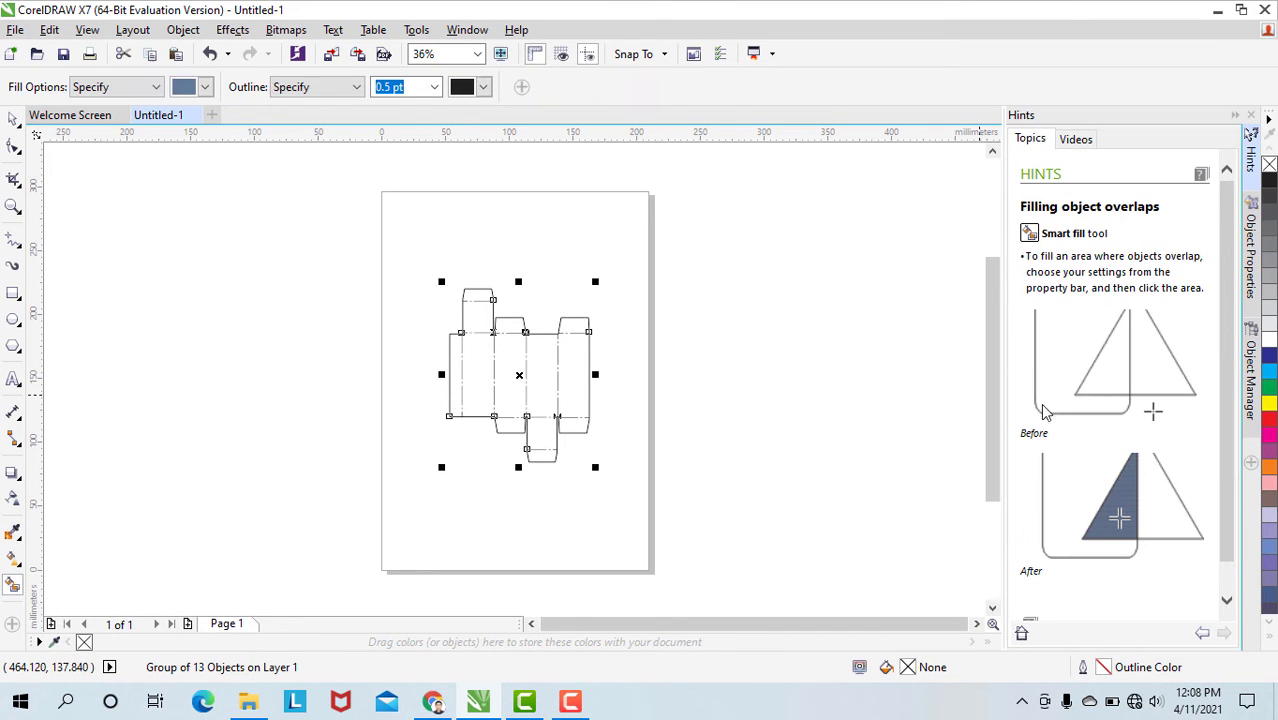
pyautogui.click(13, 120)
pyautogui.scroll(1, 695, 494)
pyautogui.scroll(-2, 695, 494)
pyautogui.click(695, 494)
# - Import 3.png from the Gambar Cover box metabolis folder in Downloads and place it on the panel beside the narrow glue flap
pyautogui.scroll(2, 612, 474)
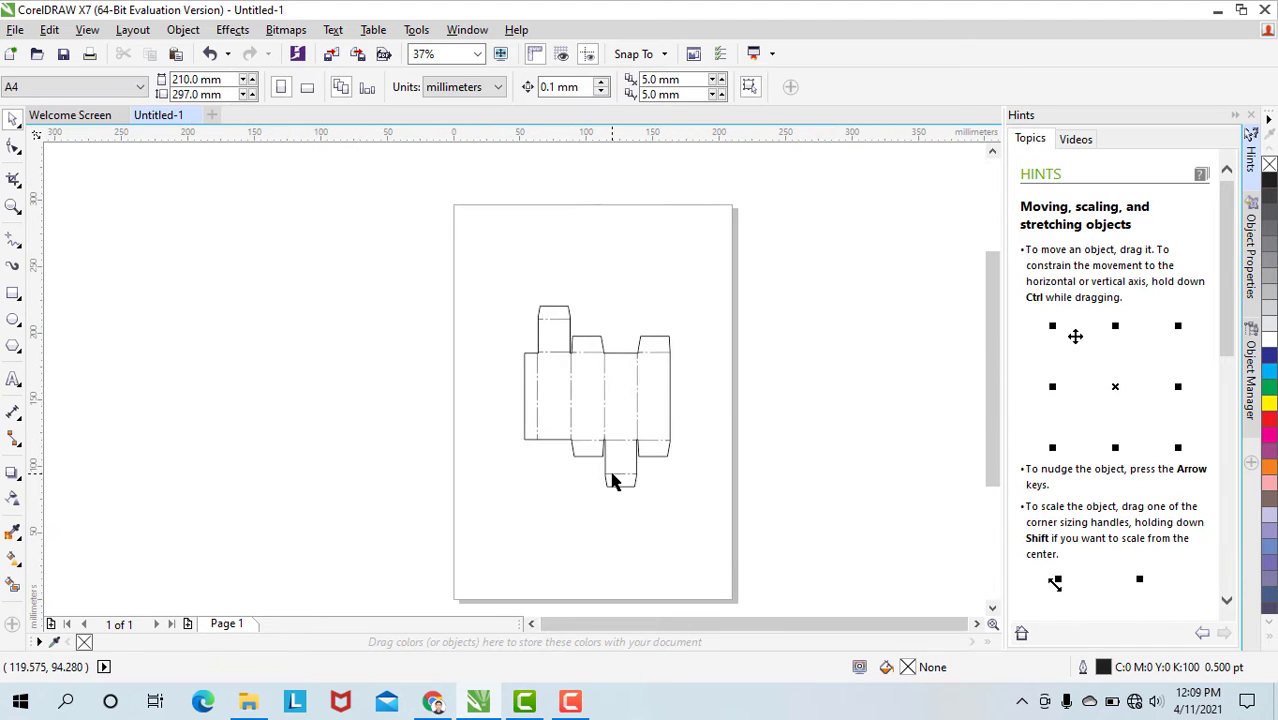
pyautogui.moveTo(991, 412); pyautogui.dragTo(1002, 399)
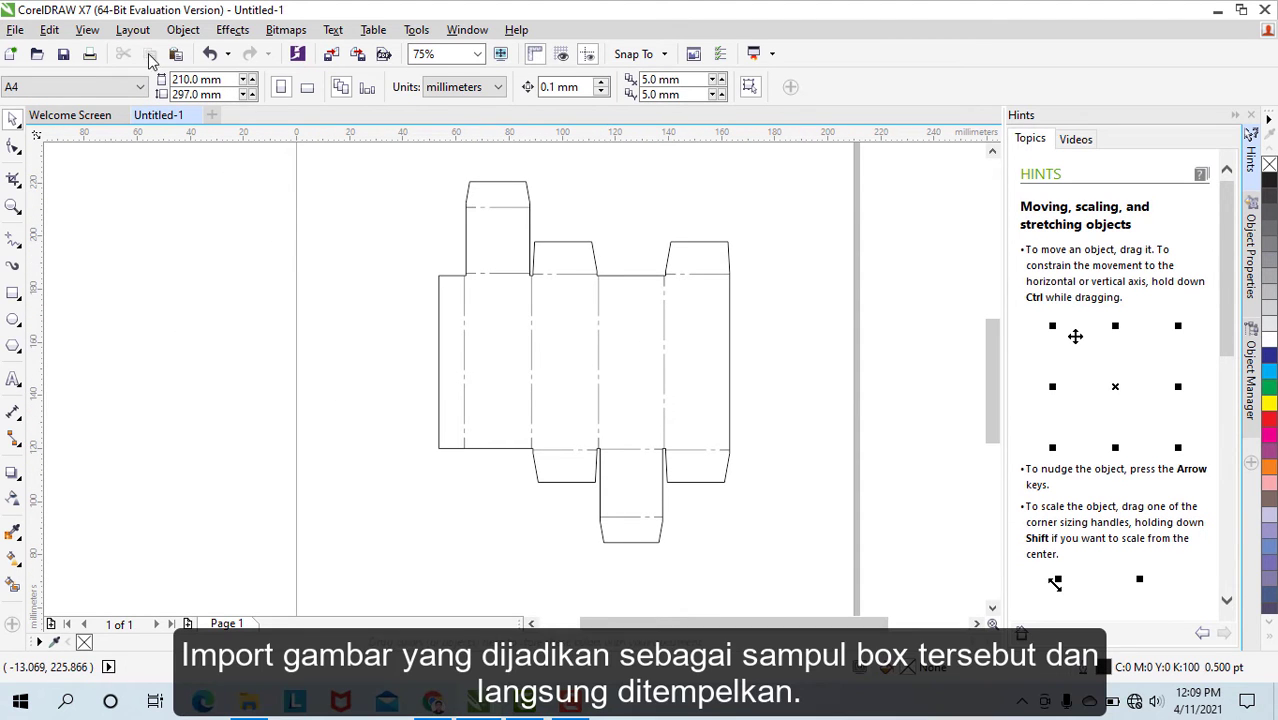
pyautogui.click(177, 33)
pyautogui.click(14, 36)
pyautogui.click(77, 319)
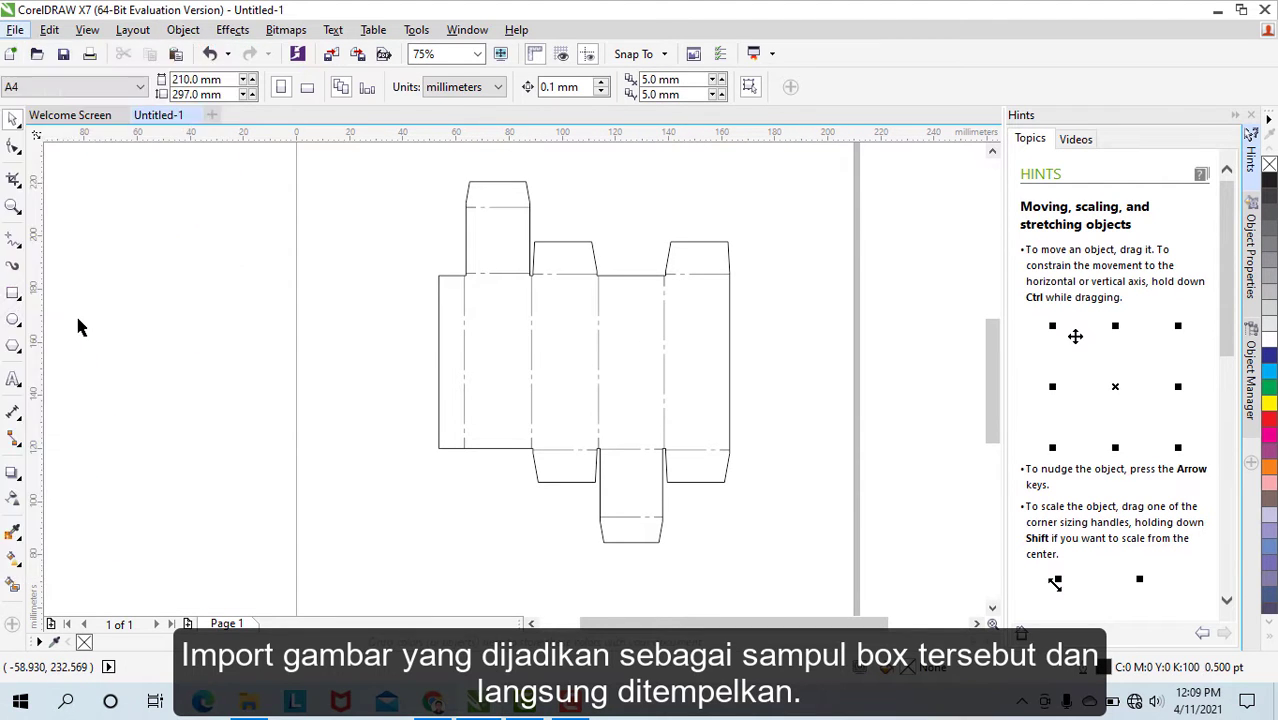
pyautogui.click(131, 134)
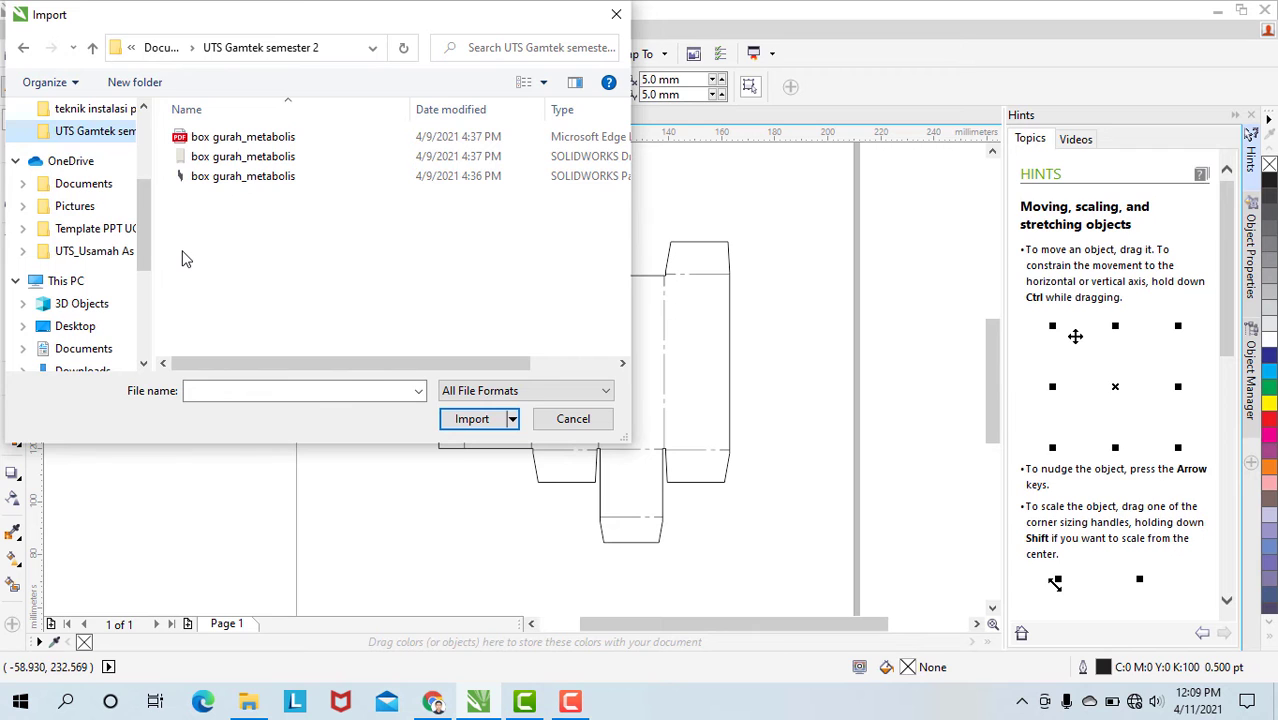
pyautogui.scroll(5, 130, 160)
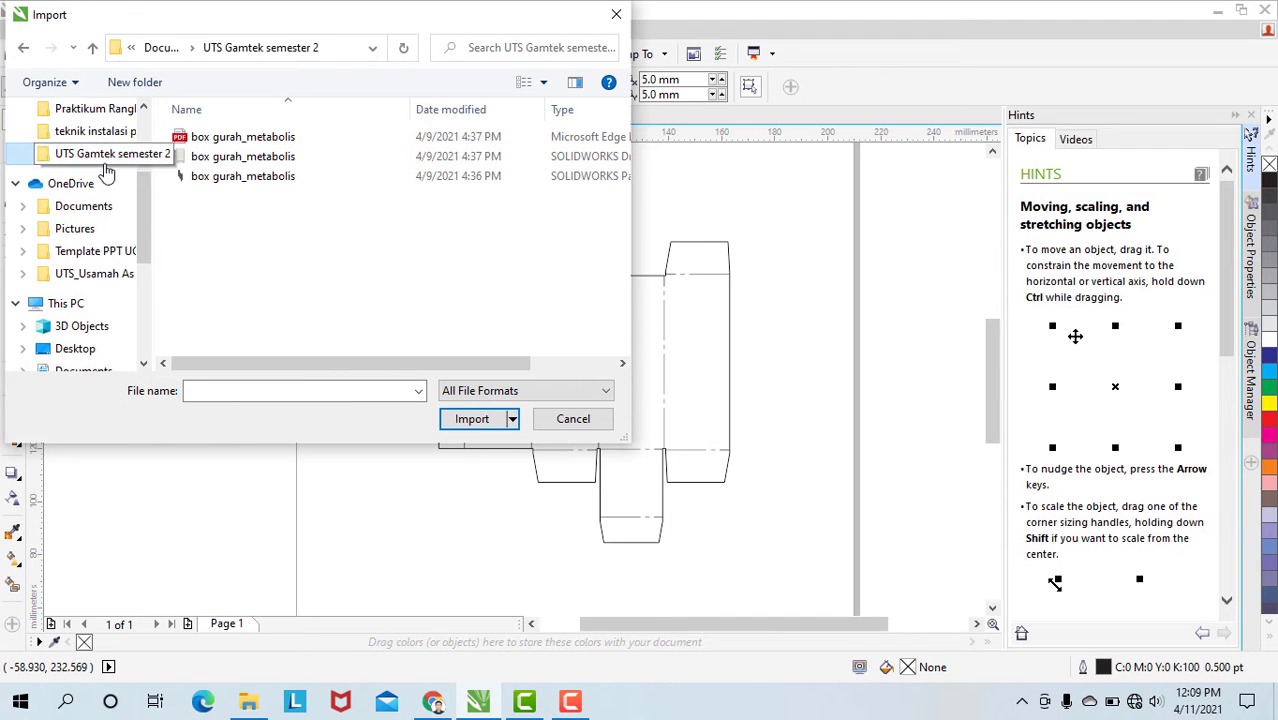
pyautogui.click(83, 131)
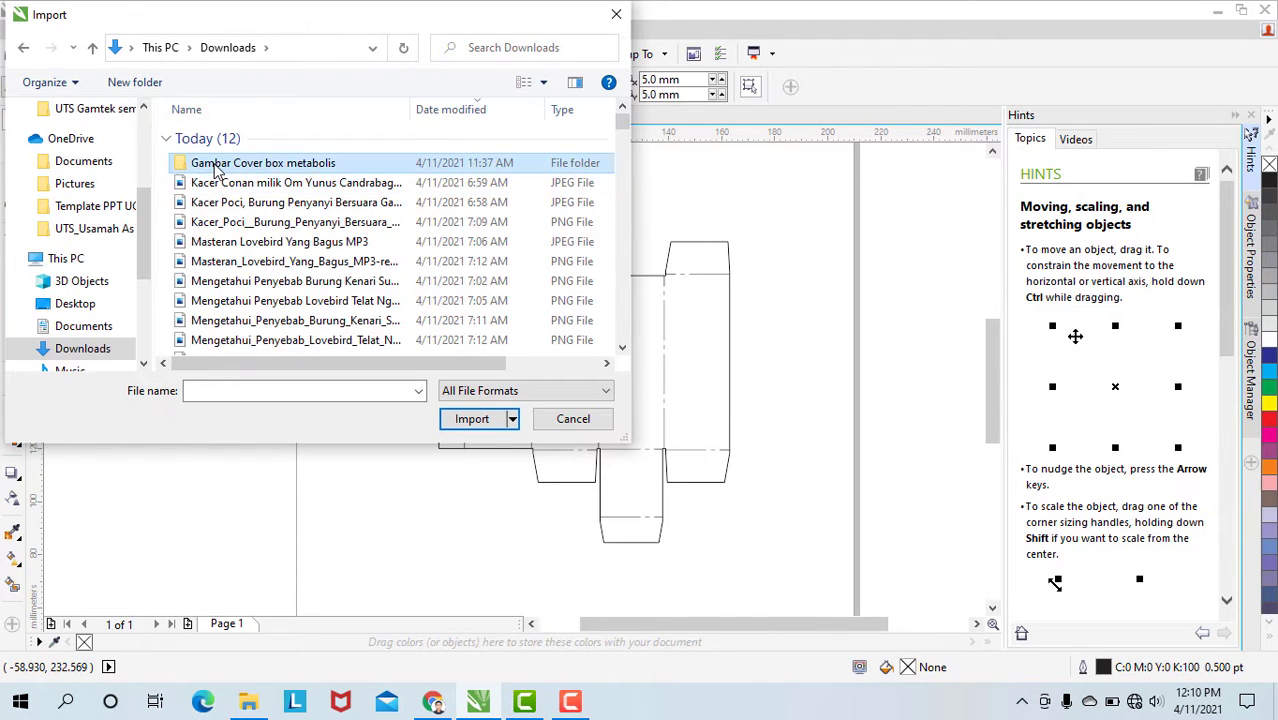
pyautogui.doubleClick(215, 168)
pyautogui.click(441, 165)
pyautogui.click(458, 420)
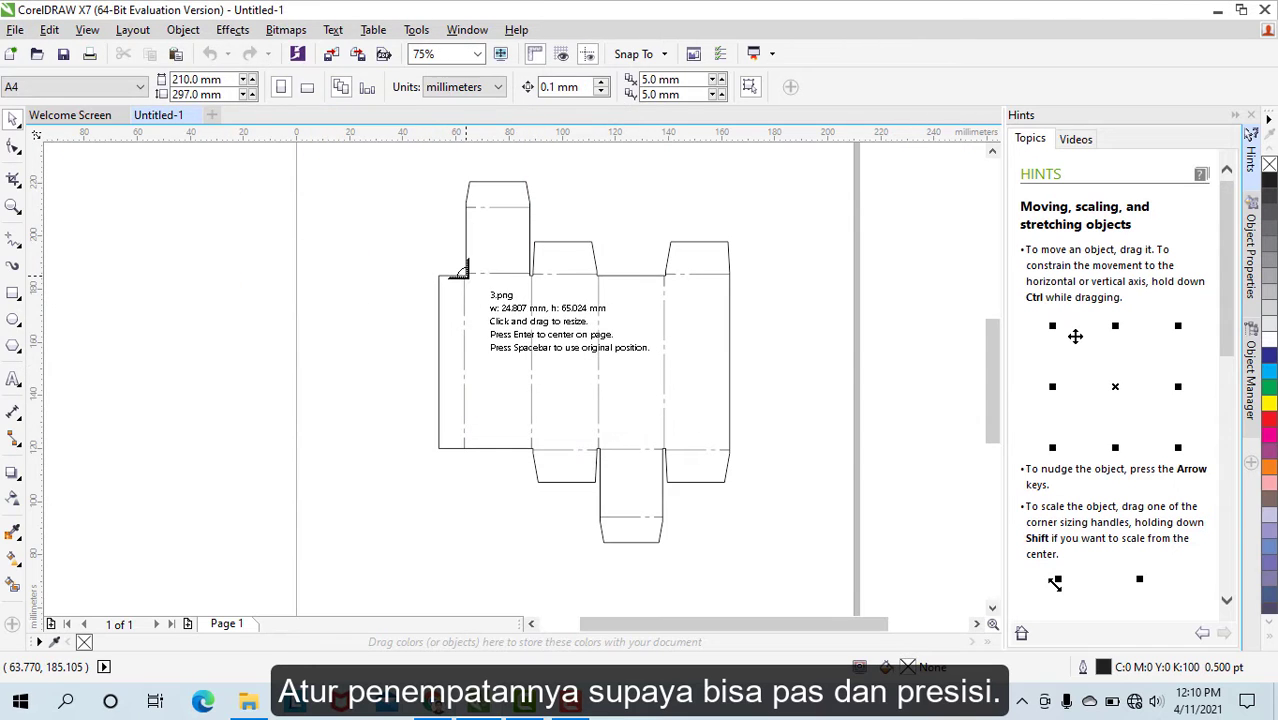
pyautogui.click(442, 276)
# - Fit the 3.png cover image to its panel by widening it to about 25.2 mm and stretching it to the panel's lower edge
pyautogui.scroll(10, 455, 417)
pyautogui.scroll(-5, 455, 410)
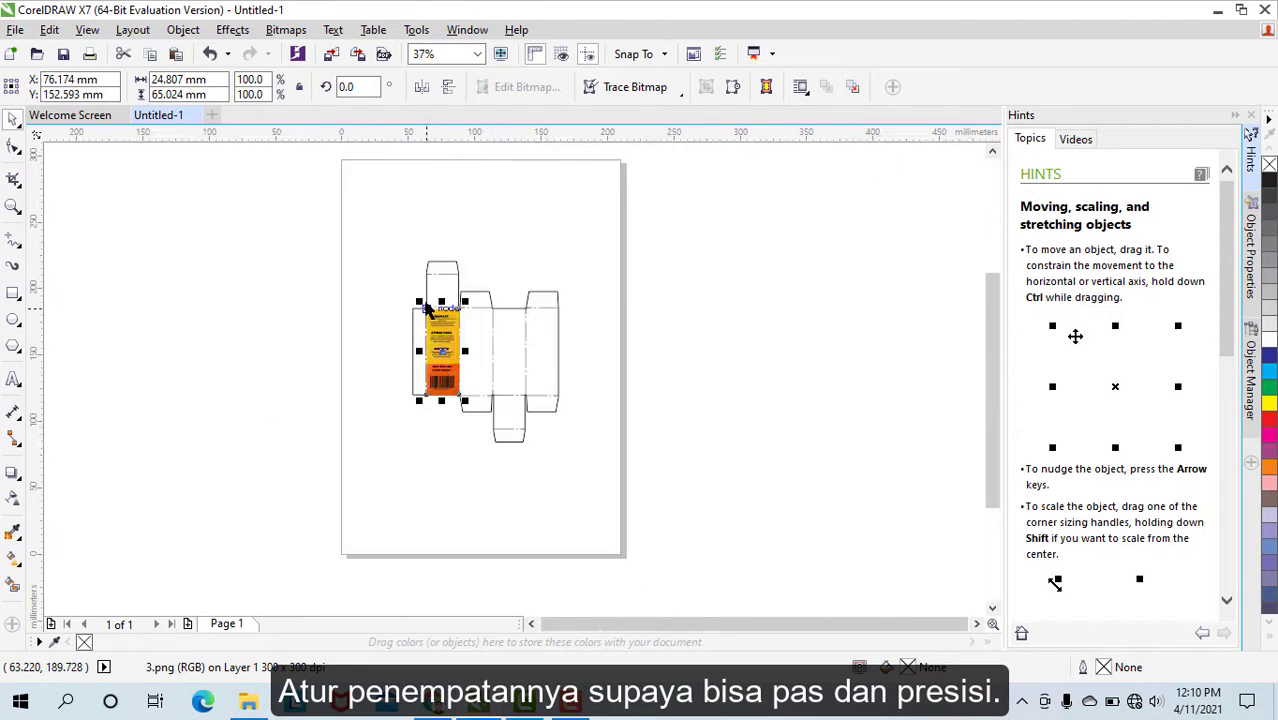
pyautogui.scroll(4, 433, 311)
pyautogui.scroll(-1, 435, 312)
pyautogui.click(647, 236)
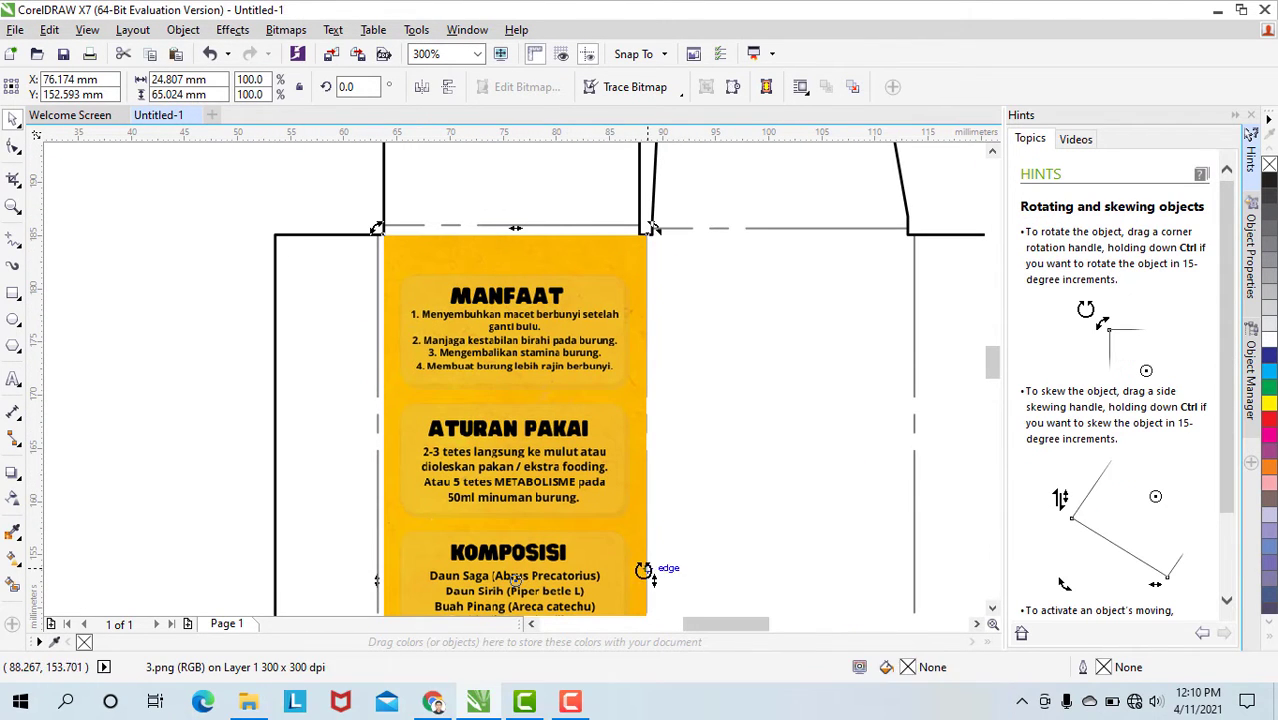
pyautogui.moveTo(620, 485); pyautogui.dragTo(617, 472)
pyautogui.moveTo(649, 570)
pyautogui.mouseDown()
pyautogui.moveTo(662, 565)
pyautogui.moveTo(648, 550)
pyautogui.mouseUp()
pyautogui.scroll(4, 612, 459)
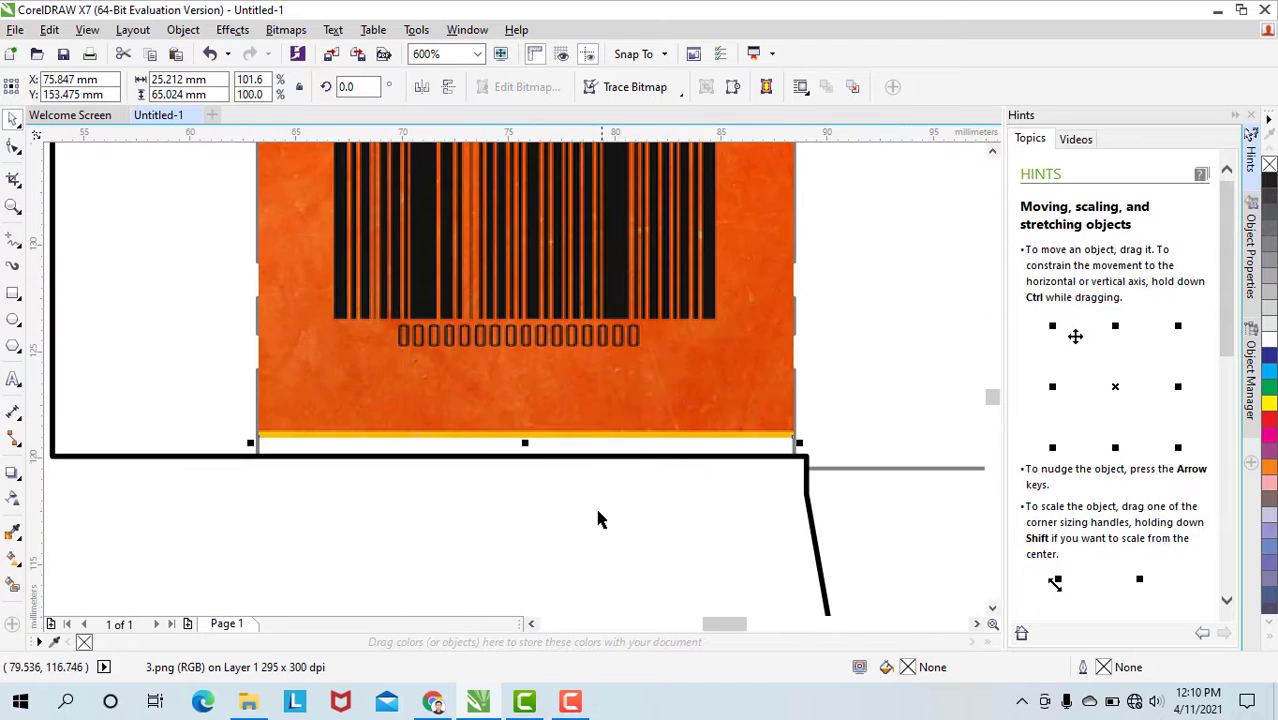
pyautogui.moveTo(527, 443); pyautogui.dragTo(533, 461)
pyautogui.click(541, 498)
# - Import another cover image for the box pattern from the same folder
pyautogui.scroll(1, 541, 498)
pyautogui.scroll(-4, 541, 505)
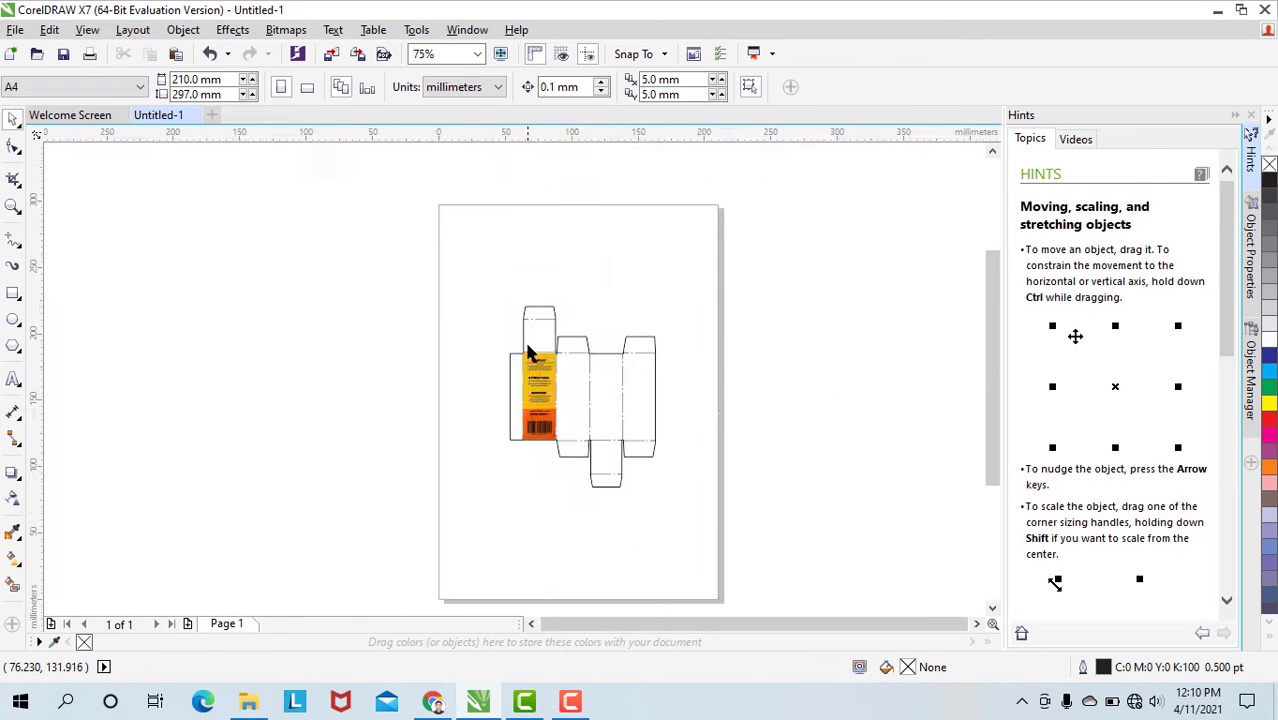
pyautogui.scroll(2, 541, 388)
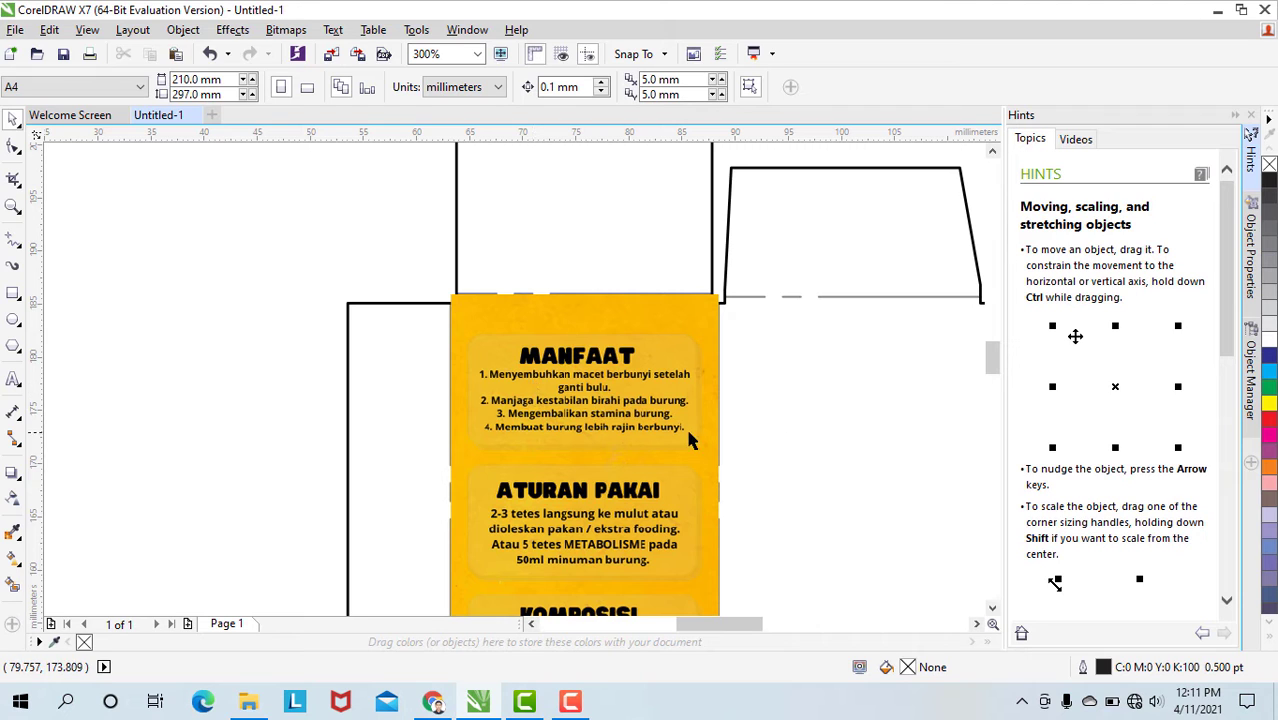
pyautogui.moveTo(700, 623); pyautogui.dragTo(657, 623)
pyautogui.scroll(-2, 685, 551)
pyautogui.scroll(1, 783, 572)
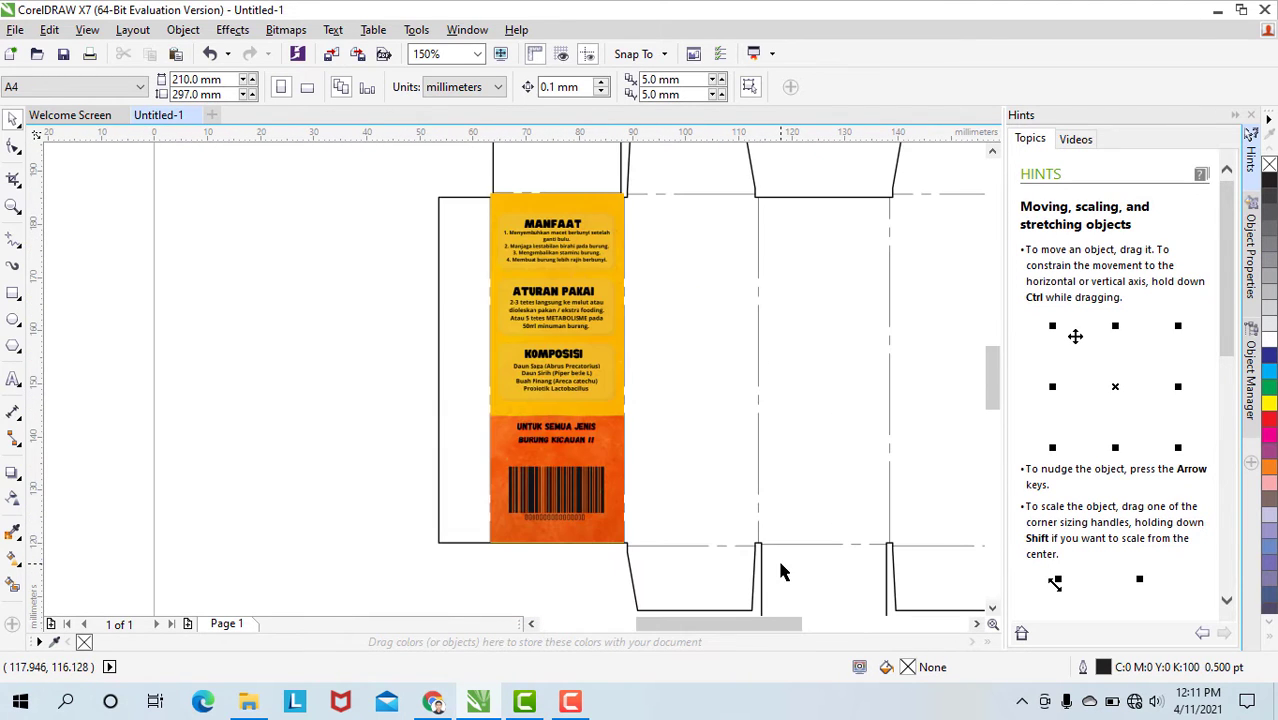
pyautogui.click(16, 30)
pyautogui.click(76, 321)
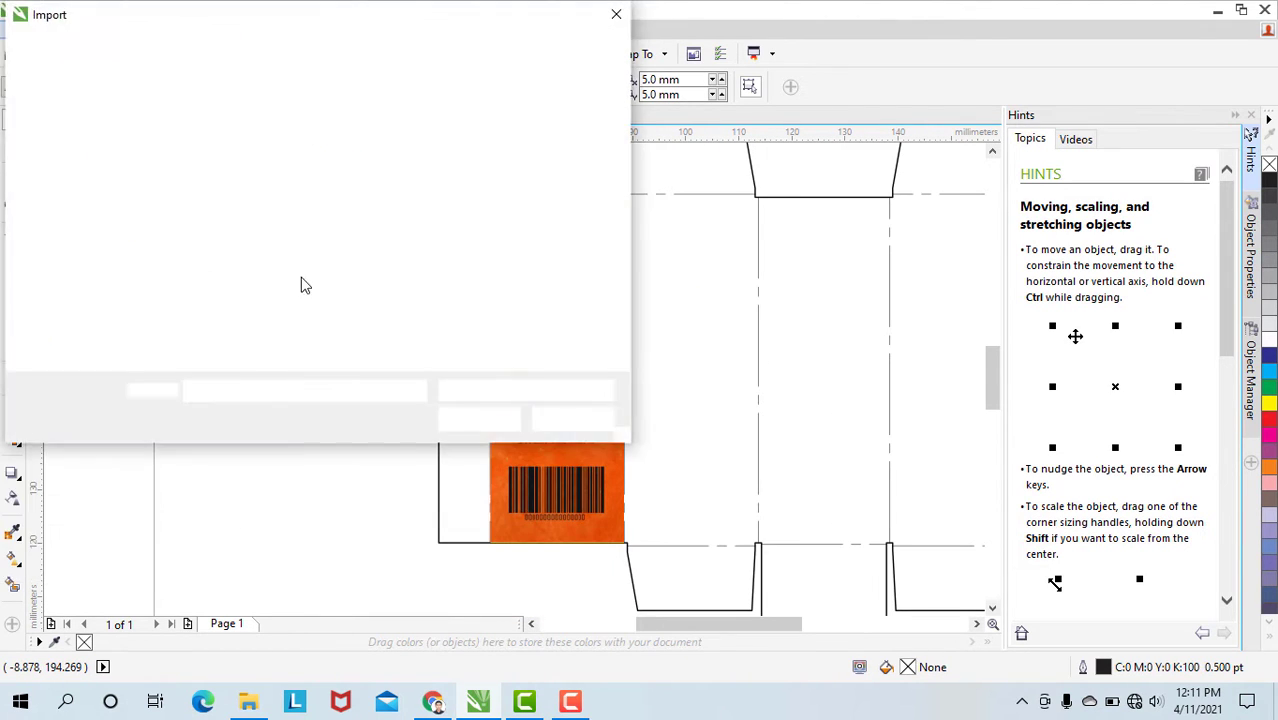
pyautogui.doubleClick(365, 183)
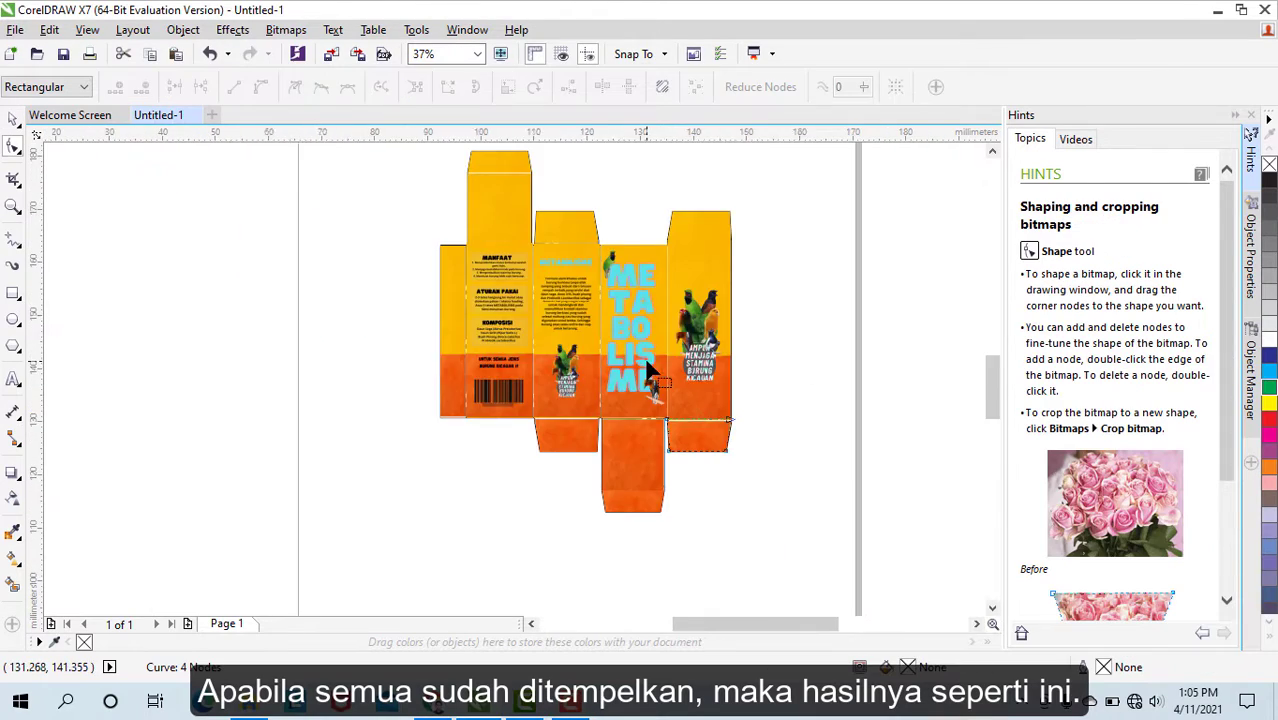
# - Inspect the finished cover artwork on the panels and flaps of the box pattern
pyautogui.scroll(4, 648, 372)
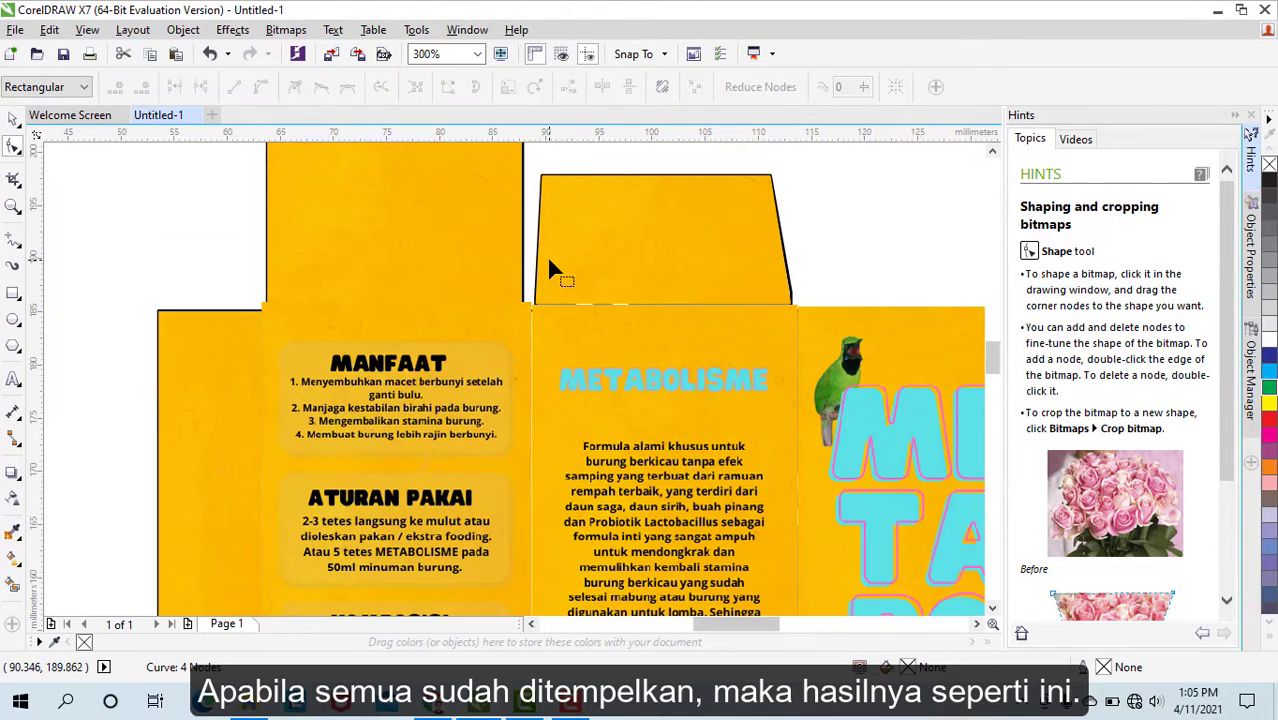
pyautogui.scroll(-4, 726, 463)
pyautogui.scroll(1, 674, 440)
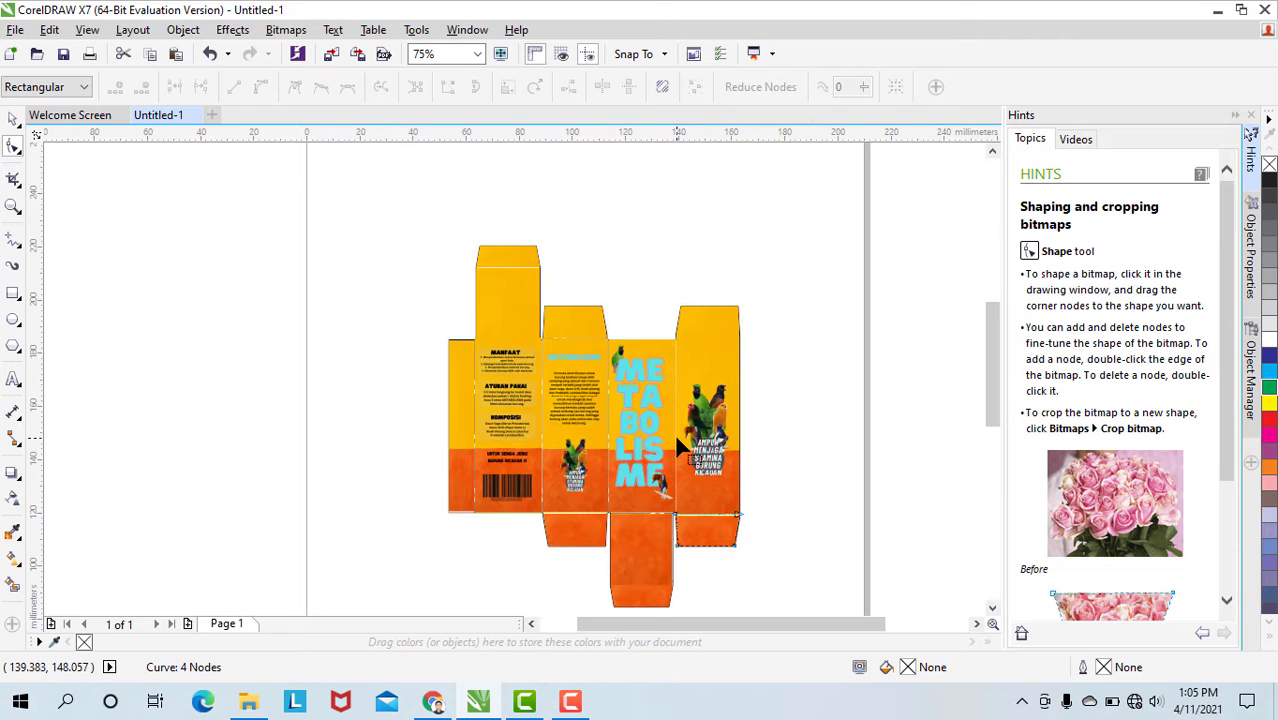
pyautogui.click(571, 704)
pyautogui.click(1236, 563)
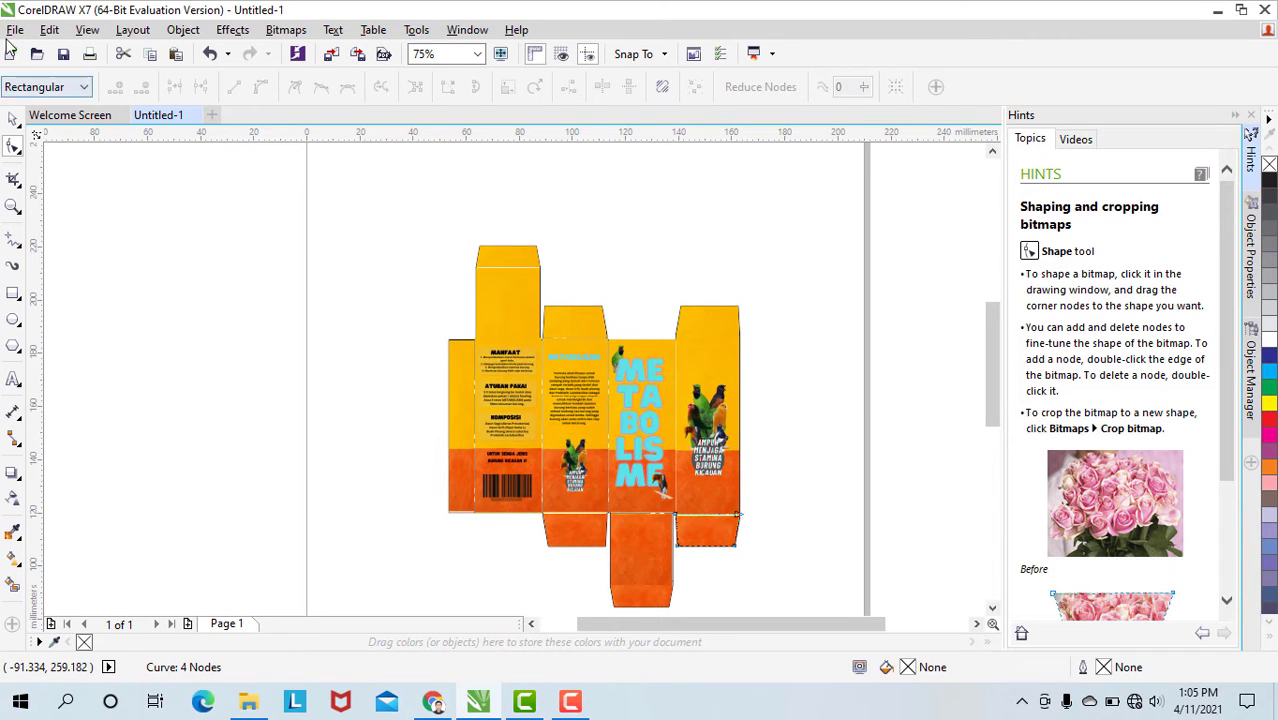